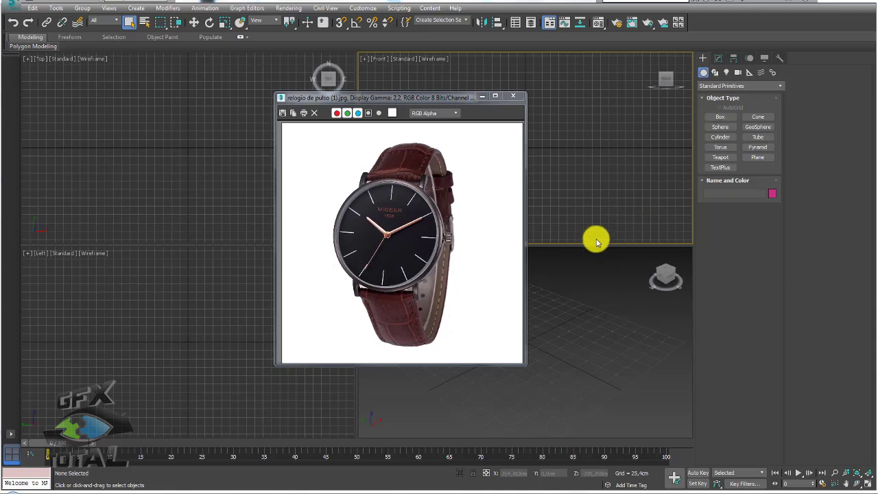
Draw a small trial cylinder in the front view and orbit the perspective view to face it.
left_click(725, 137)
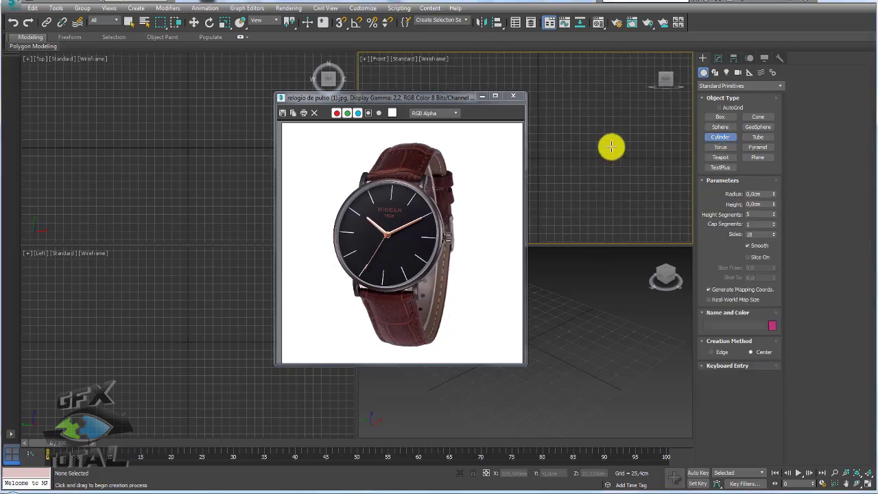
left_click_drag(612, 149, 627, 160)
left_click(627, 155)
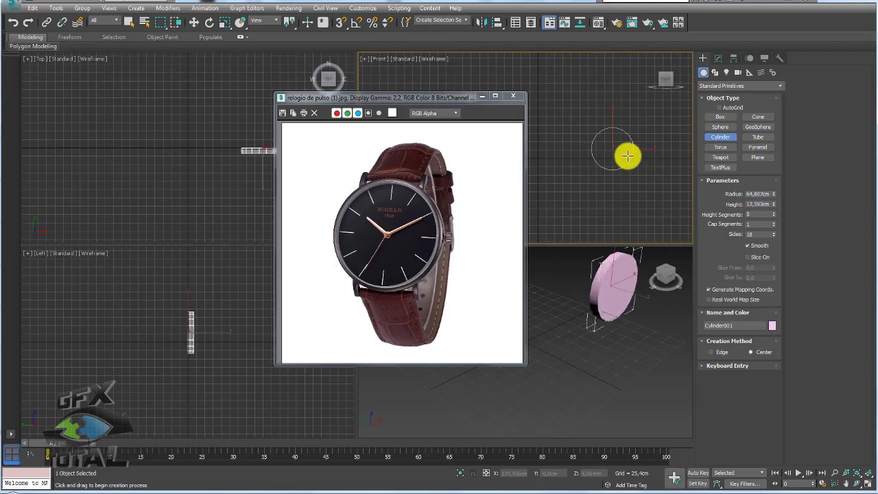
right_click(627, 154)
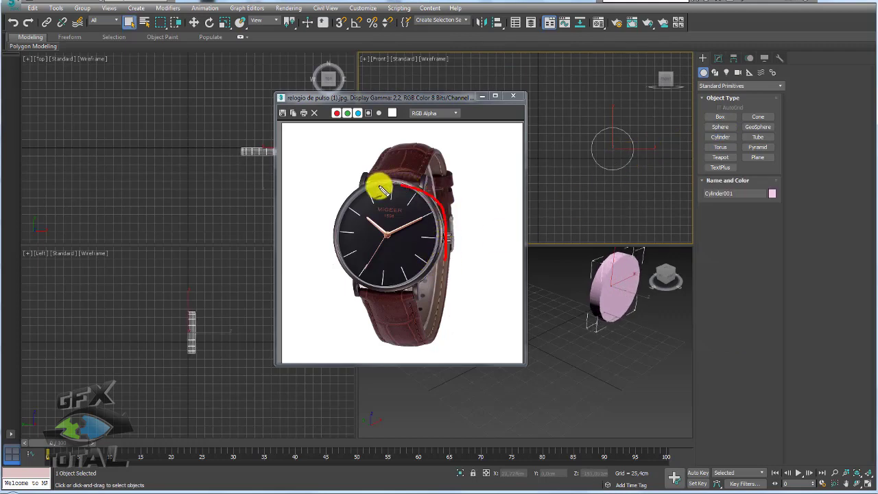
left_click(623, 320)
mouse_move(623, 320)
middle_mouse_down("alt")
mouse_move(556, 333)
mouse_move(586, 337)
middle_mouse_up("alt")
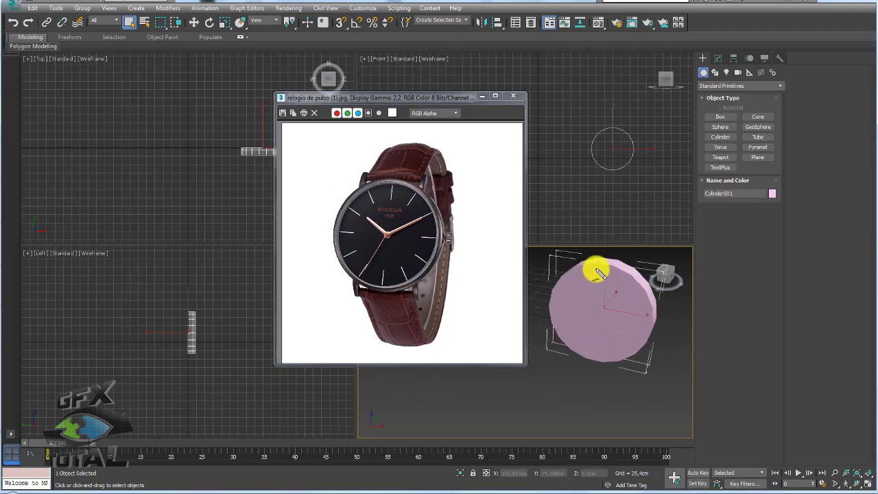
Sketch red marks on the cylinder's top edges, delete it, and shift the reference photo left.
mouse_move(568, 273)
left_mouse_down()
mouse_move(600, 347)
mouse_move(579, 274)
left_mouse_up()
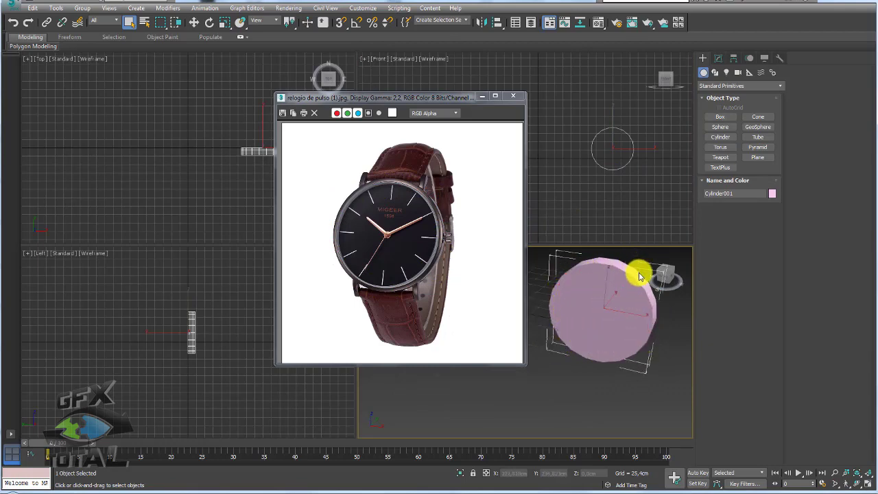
left_click_drag(638, 266, 645, 282)
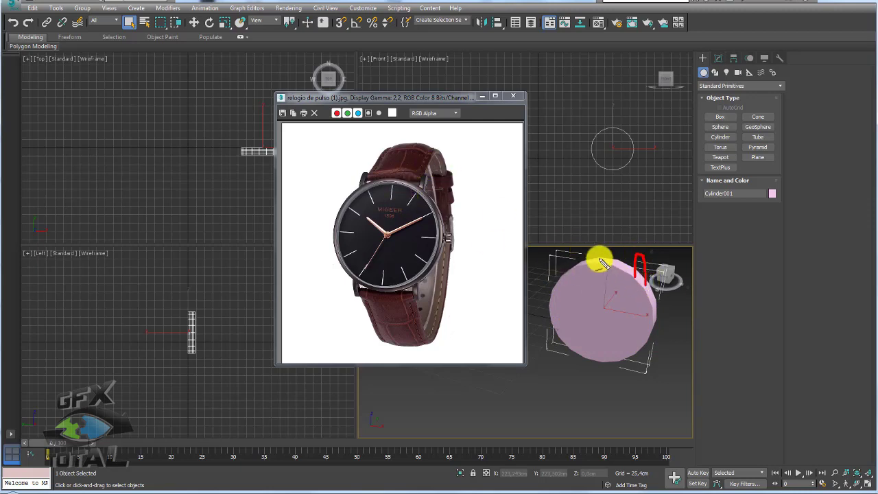
left_click_drag(584, 271, 582, 261)
key("Escape")
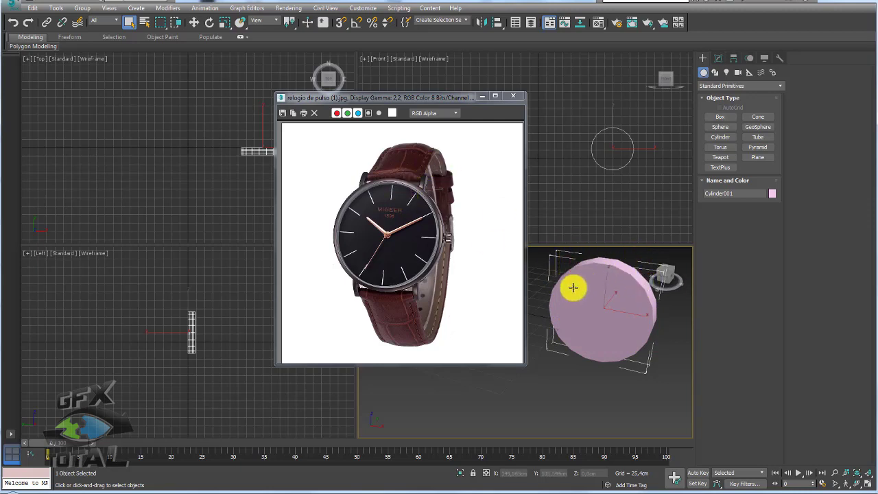
middle_click_drag(590, 327, 609, 302, "alt")
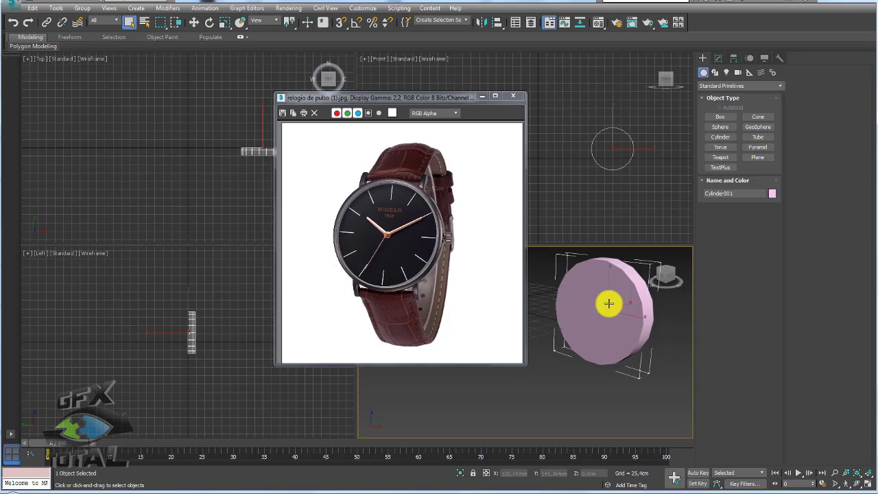
key("Delete")
left_click_drag(435, 96, 254, 102)
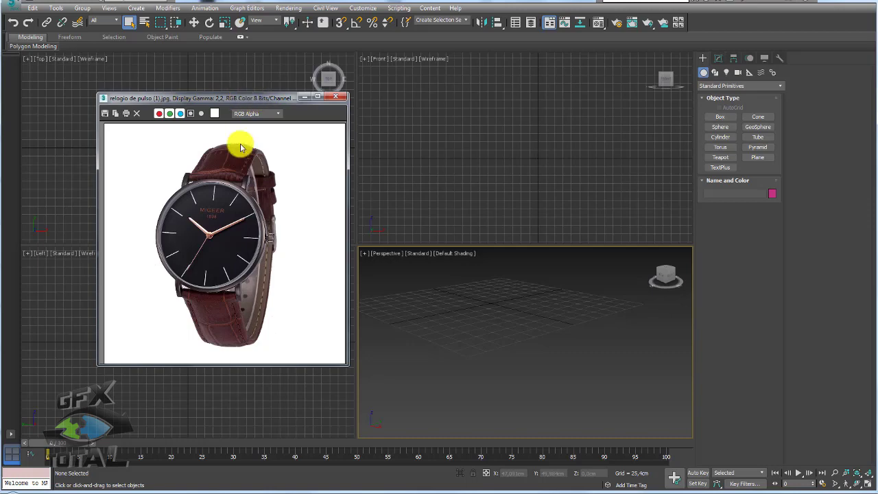
Look over the wristwatch photos in the References folder and open linhas.jpg.
key("alt+Tab")
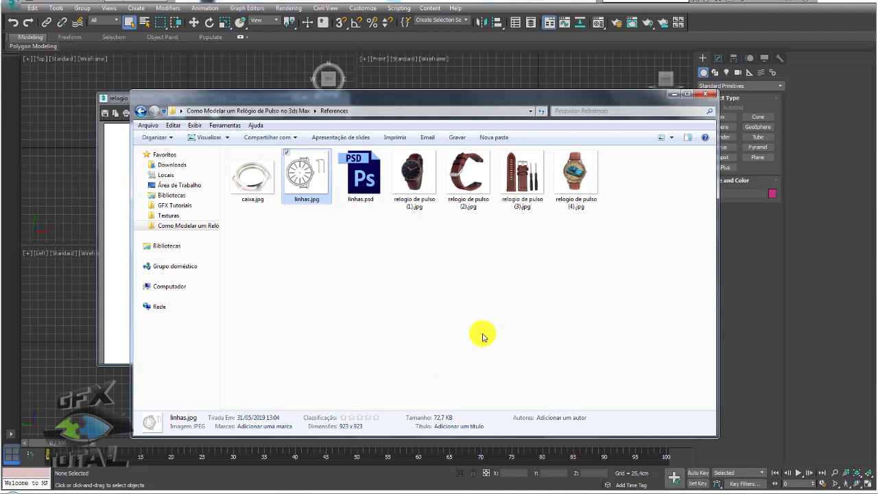
left_click_drag(630, 276, 419, 195)
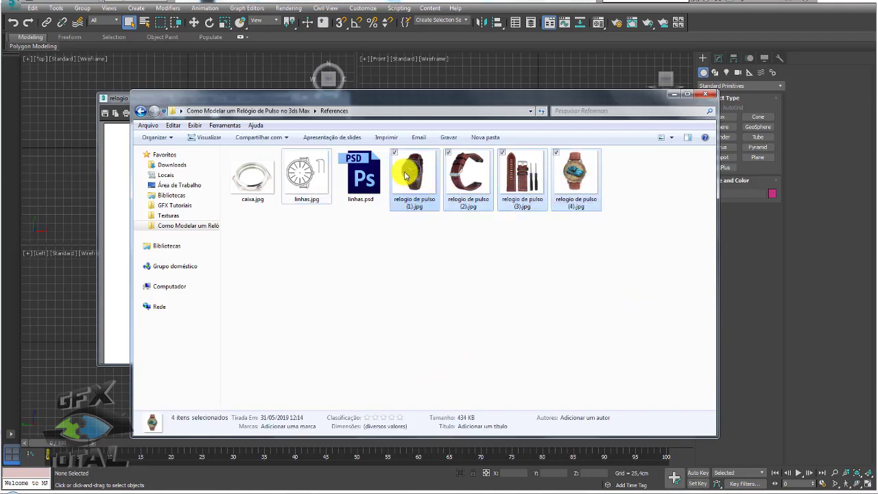
left_click(577, 179)
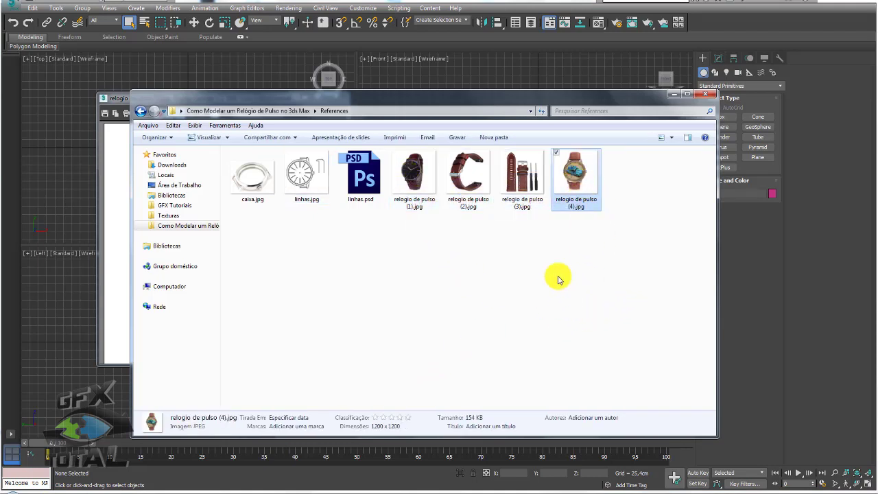
left_click(511, 168)
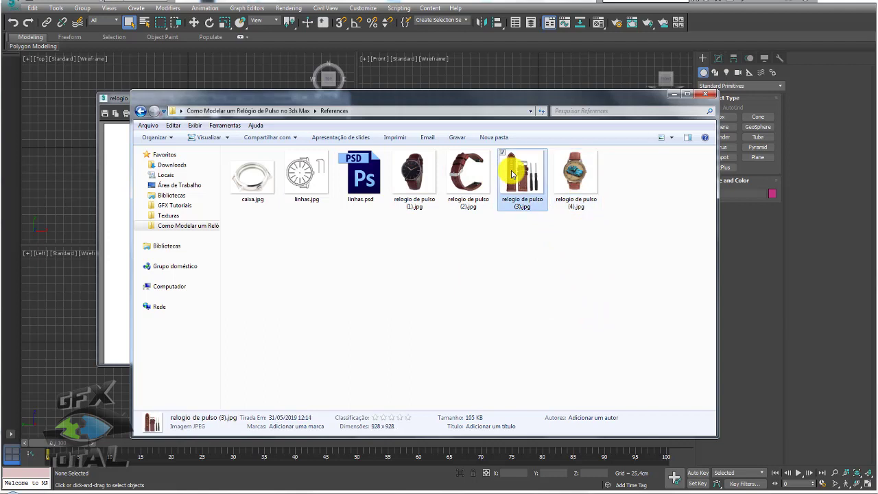
left_click(458, 173)
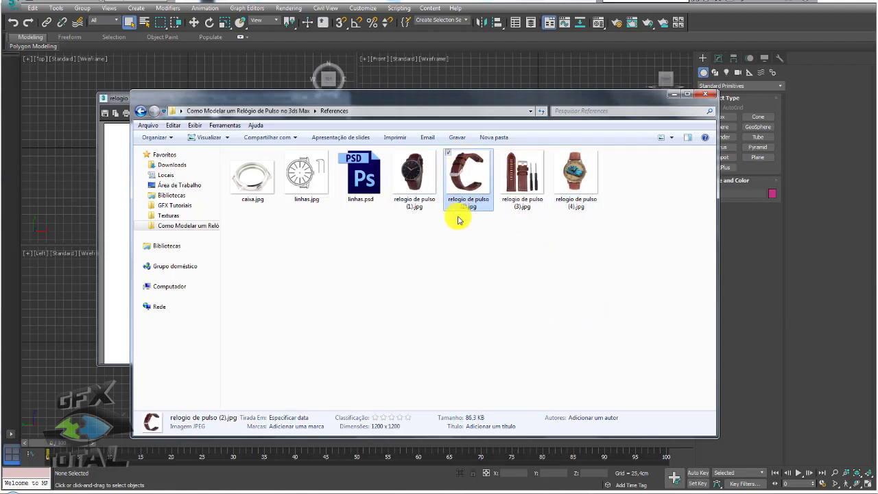
left_click(410, 166)
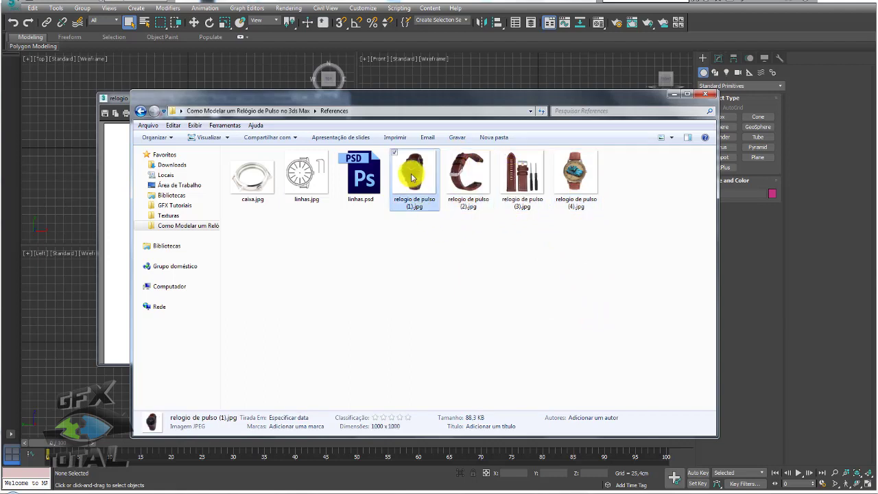
left_click(365, 193)
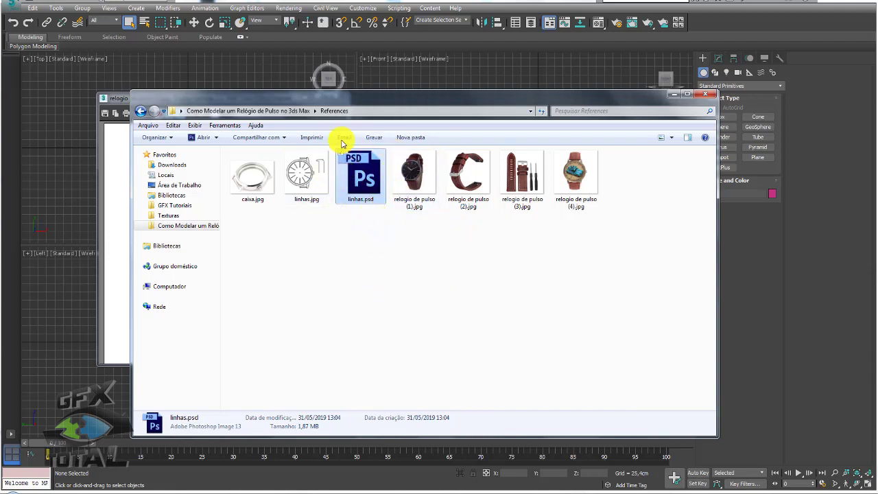
double_click(305, 173)
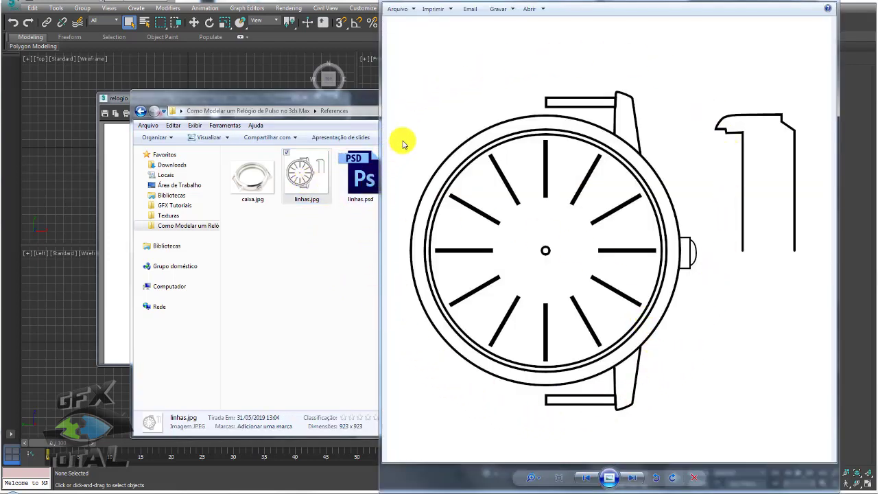
Minimize the Explorer window and the reference photo viewer.
left_click(333, 96)
left_click(674, 93)
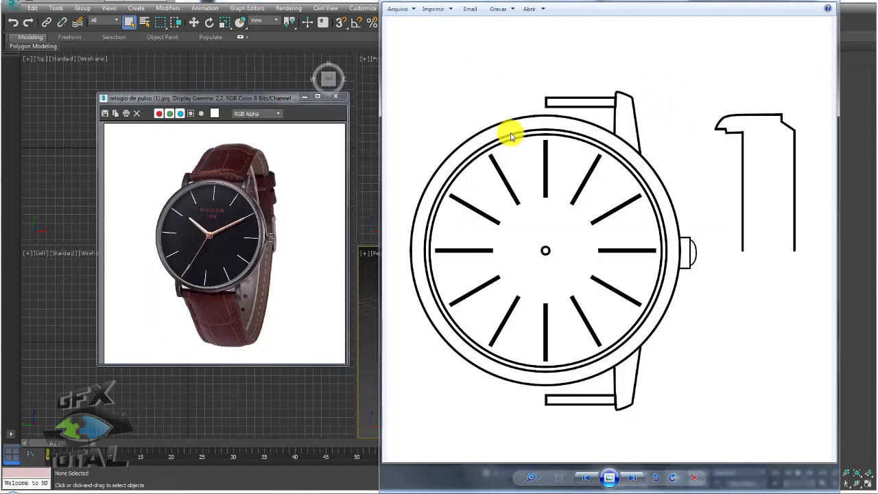
left_click(305, 97)
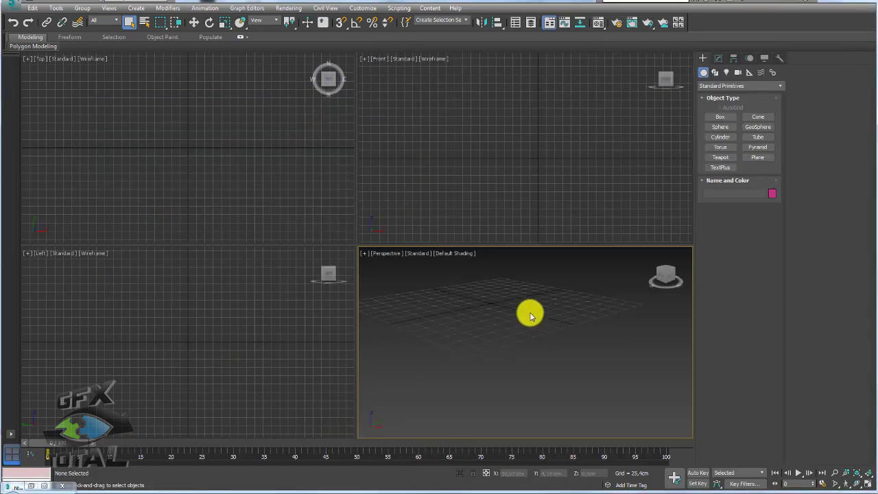
Draw a plane in the front view with length and width segments set to 1.
left_click(580, 167)
left_click(758, 157)
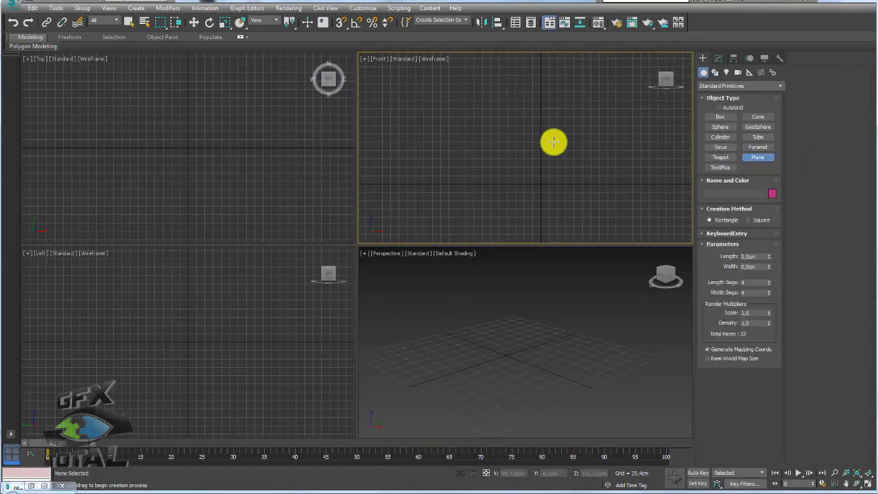
left_click_drag(518, 124, 578, 184)
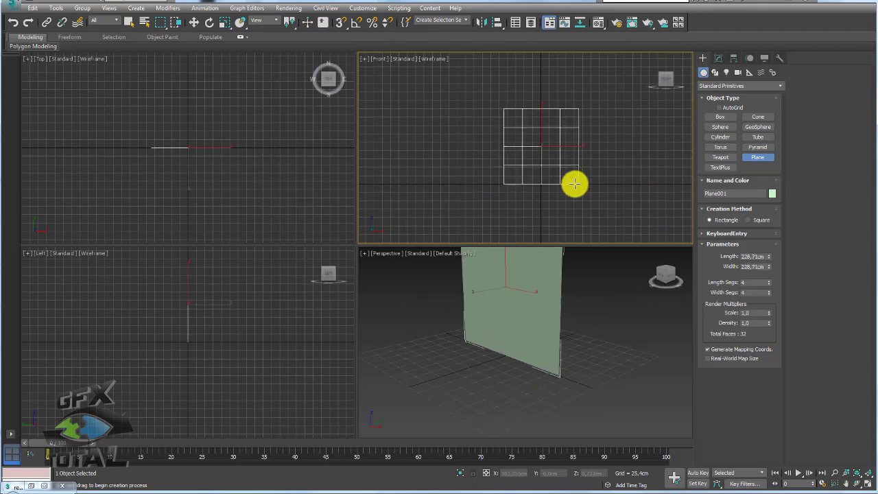
scroll(562, 337, "up", 2)
right_click(768, 293)
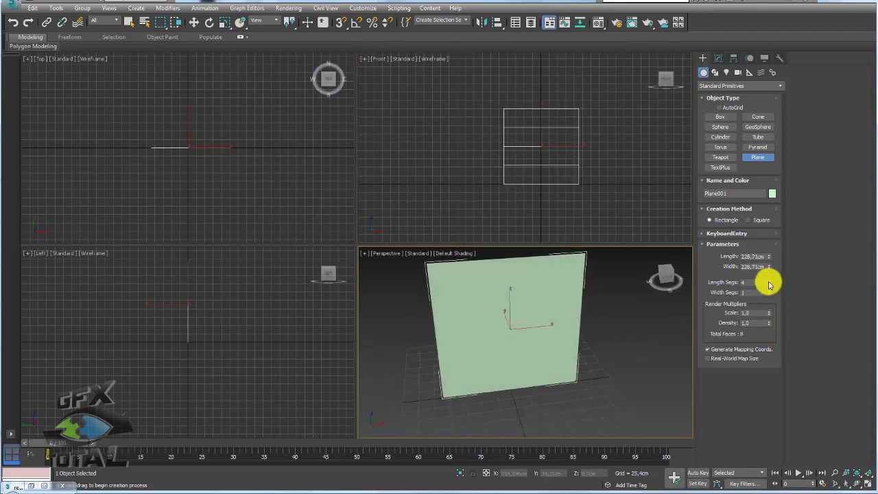
right_click(768, 282)
Drag linhas.jpg from the References folder onto the plane, then maximize the perspective view.
left_click(49, 486)
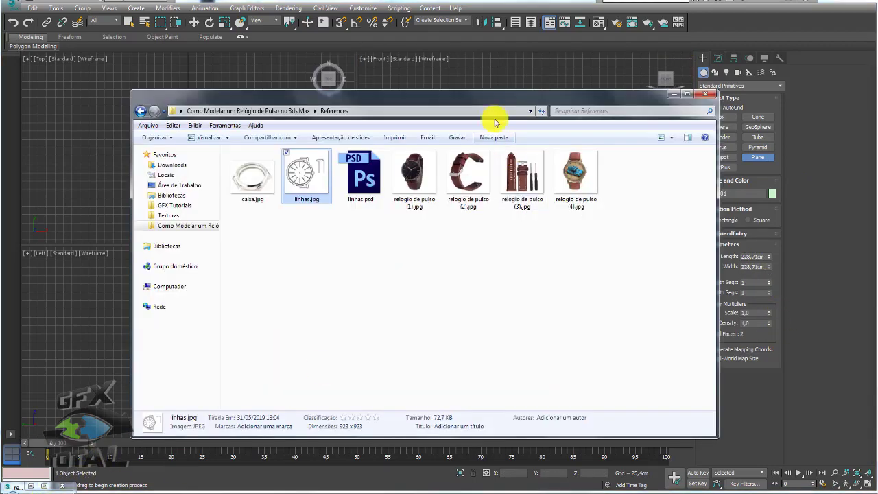
left_click_drag(466, 101, 634, 365)
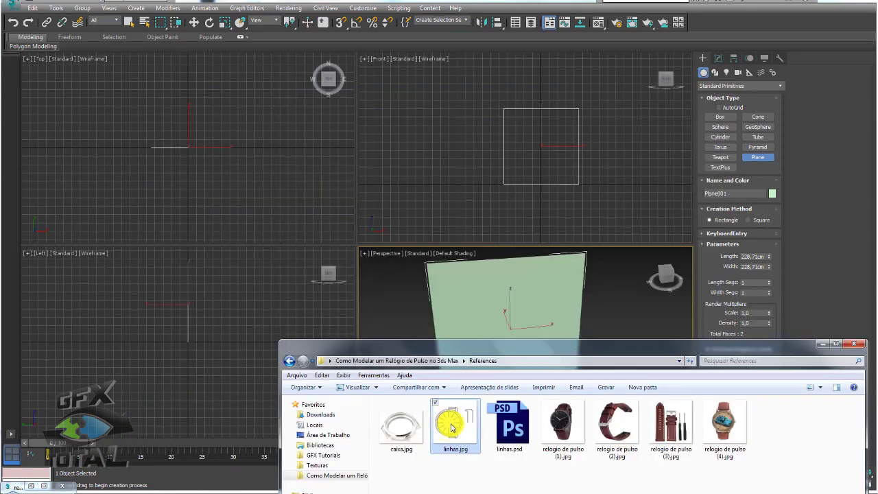
left_click_drag(449, 422, 521, 310)
left_click(822, 343)
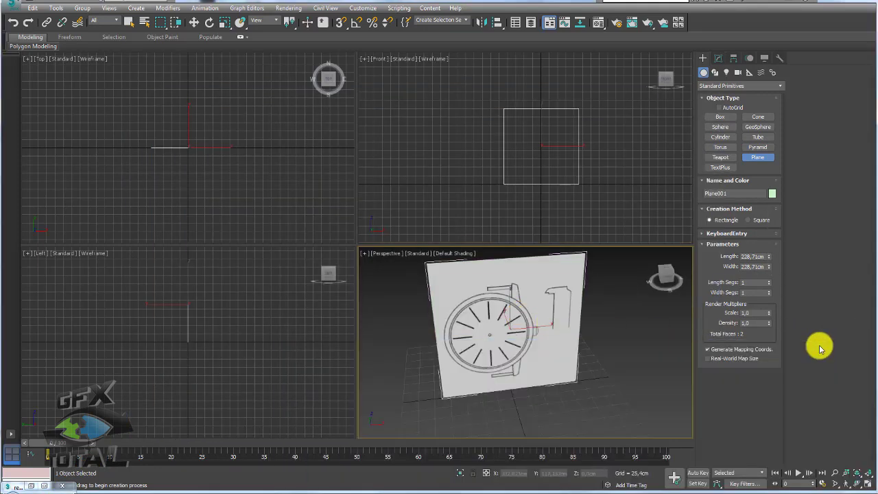
left_click(868, 484)
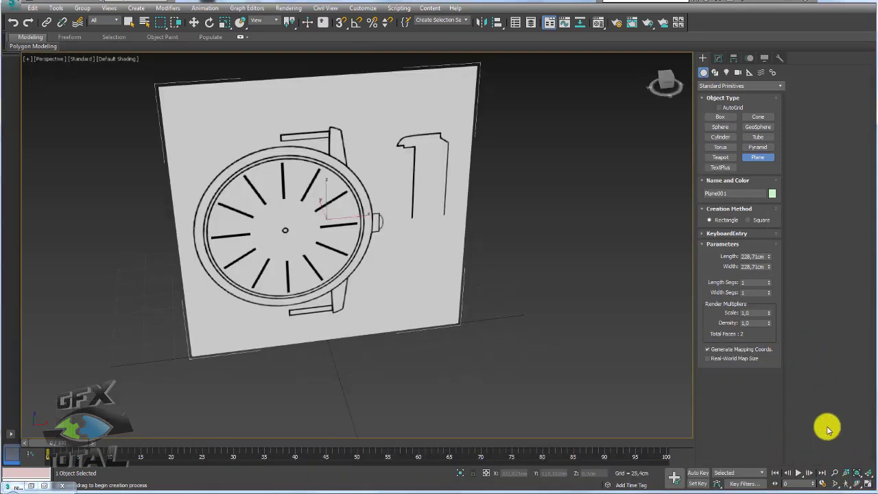
Move the reference drawing plane away from the grid centre.
mouse_move(484, 304)
middle_mouse_down("alt")
mouse_move(477, 353)
mouse_move(366, 298)
mouse_move(410, 308)
middle_mouse_up("alt")
scroll(416, 295, "down", 5)
key("w")
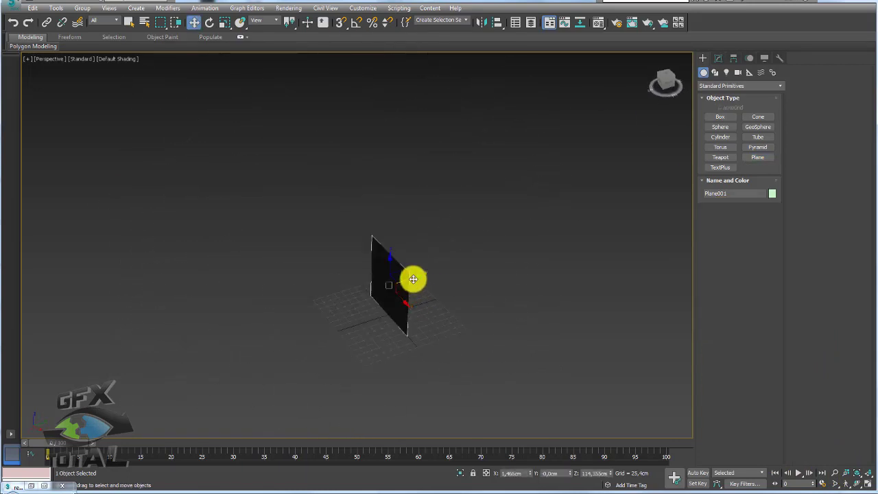
left_click_drag(413, 279, 470, 286)
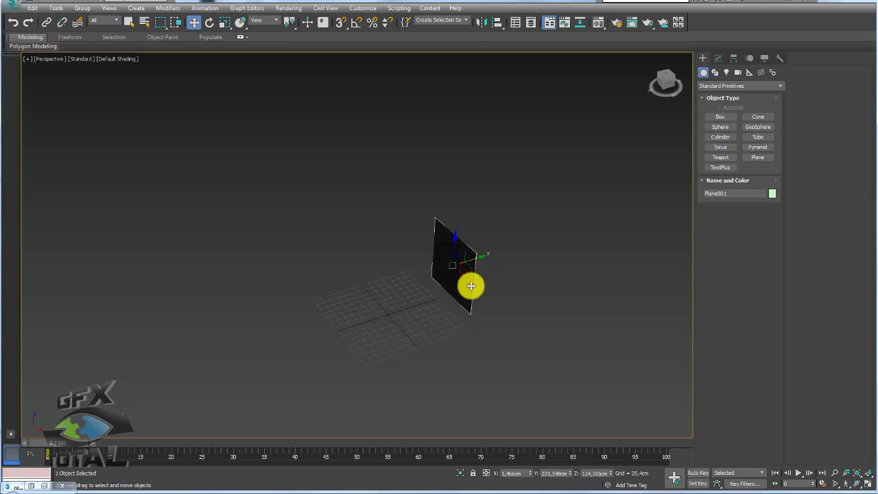
Show the front view with default shading, hide the grid, and centre the watch drawing.
key("f")
scroll(428, 261, "up", 4)
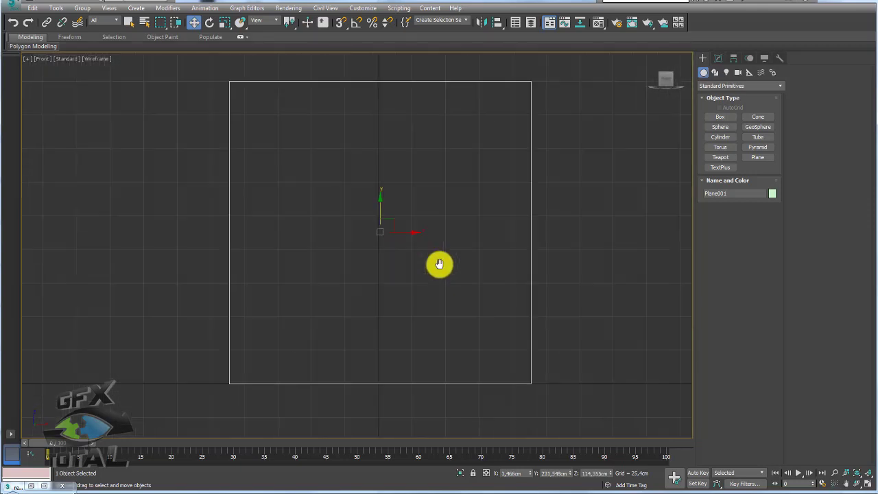
key("F3")
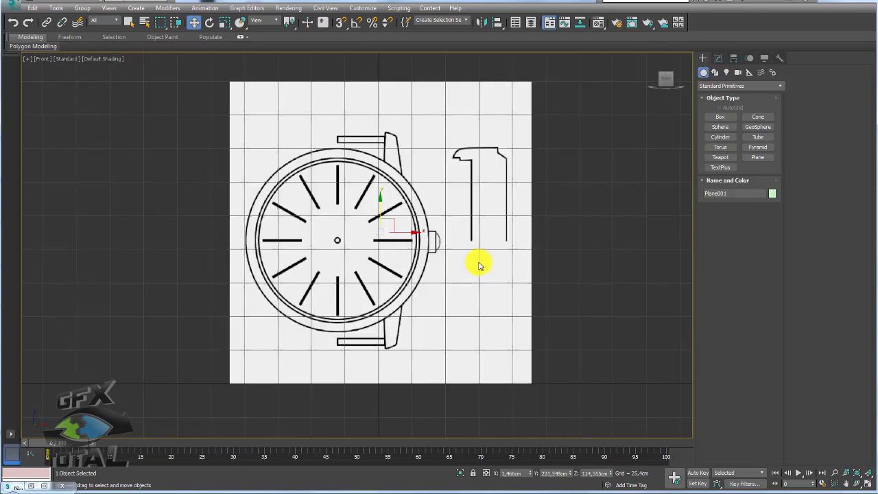
key("g")
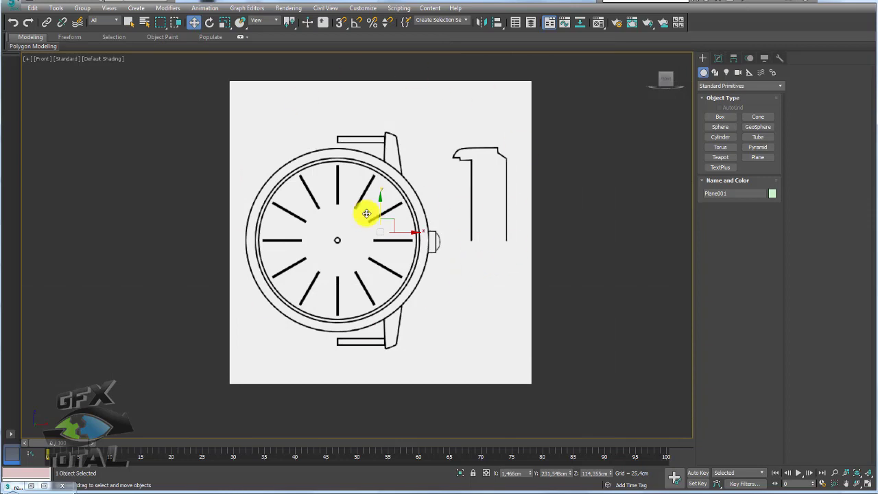
middle_click_drag(299, 249, 350, 253)
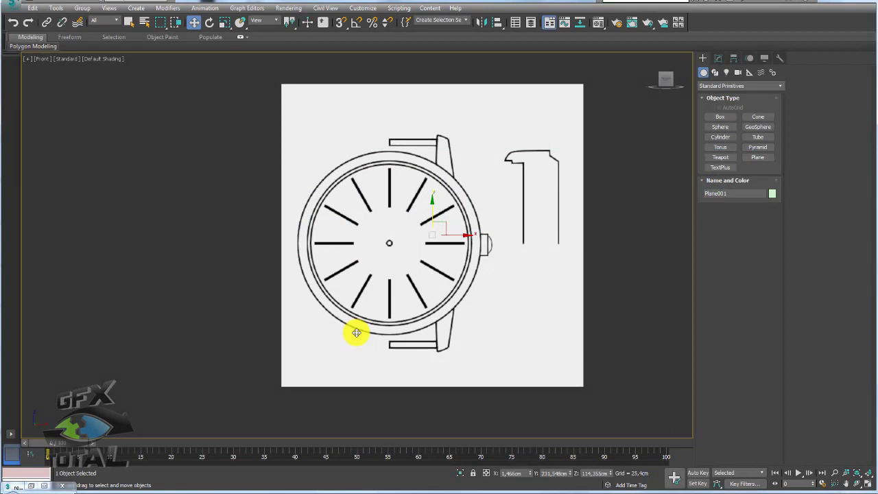
Draw a trial cylinder over the watch face and orbit to inspect it in 3D.
left_click(720, 136)
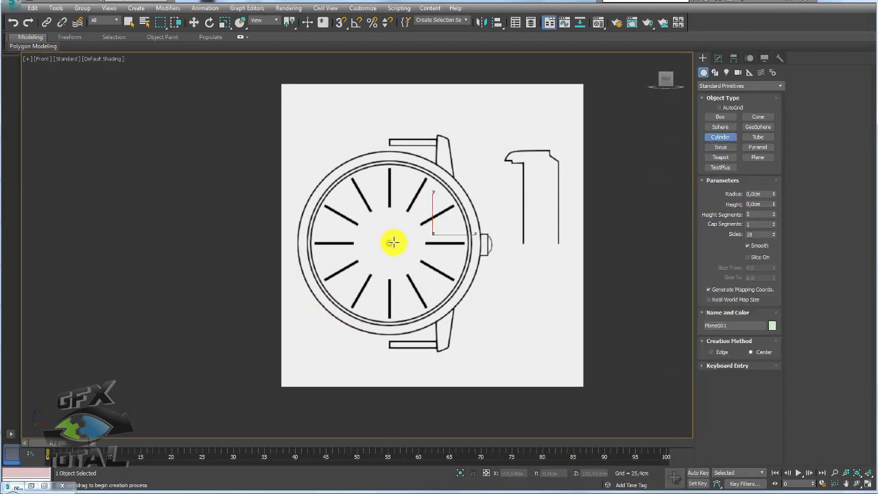
left_click_drag(389, 242, 450, 313)
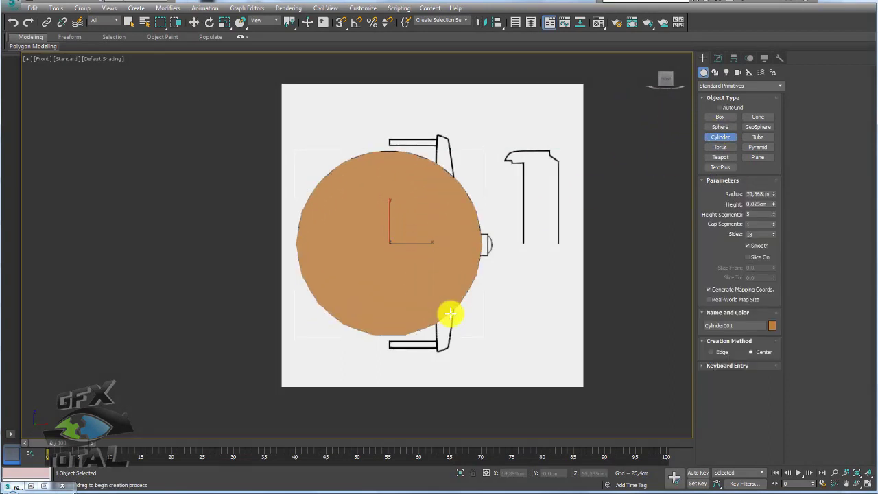
right_click(429, 288)
mouse_move(501, 257)
middle_mouse_down("alt")
mouse_move(450, 278)
mouse_move(208, 298)
mouse_move(251, 304)
mouse_move(364, 233)
middle_mouse_up("alt")
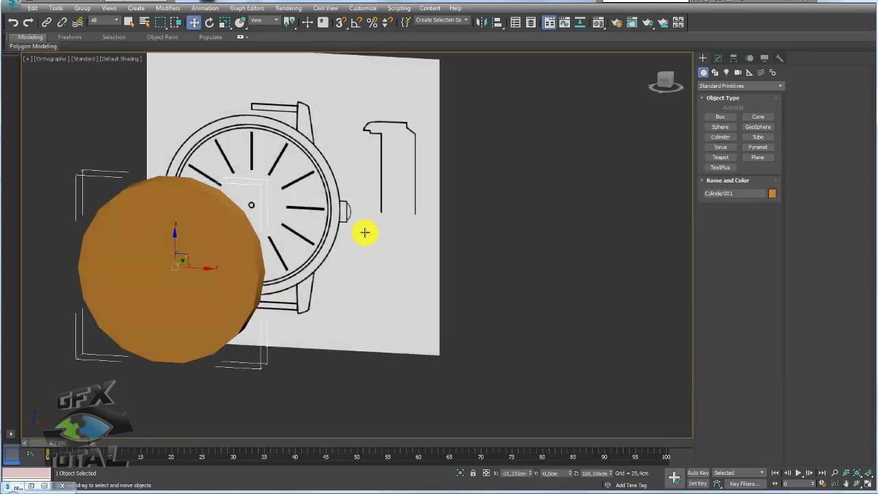
mouse_move(377, 193)
left_mouse_down()
mouse_move(366, 137)
mouse_move(402, 122)
left_mouse_up()
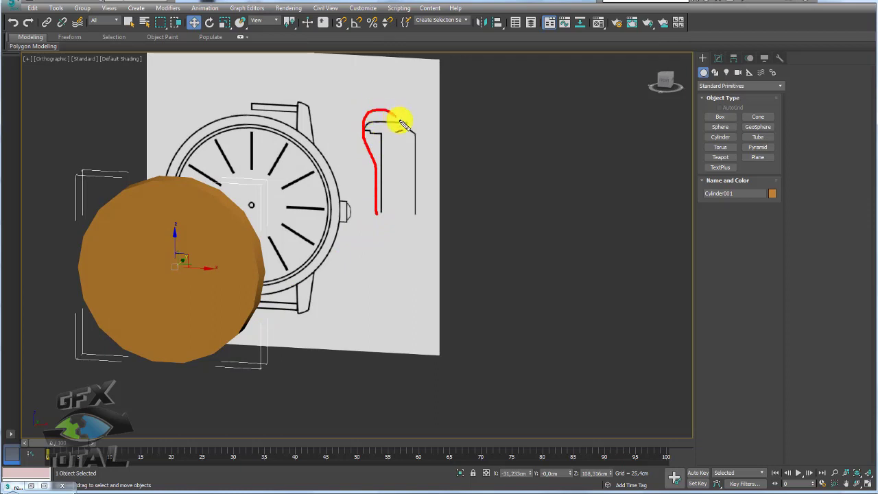
left_click_drag(414, 200, 412, 198)
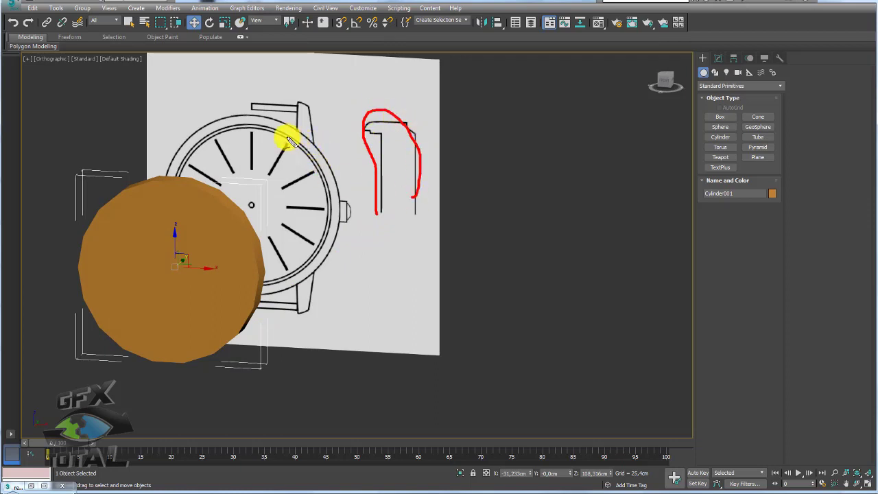
left_click_drag(293, 144, 291, 134)
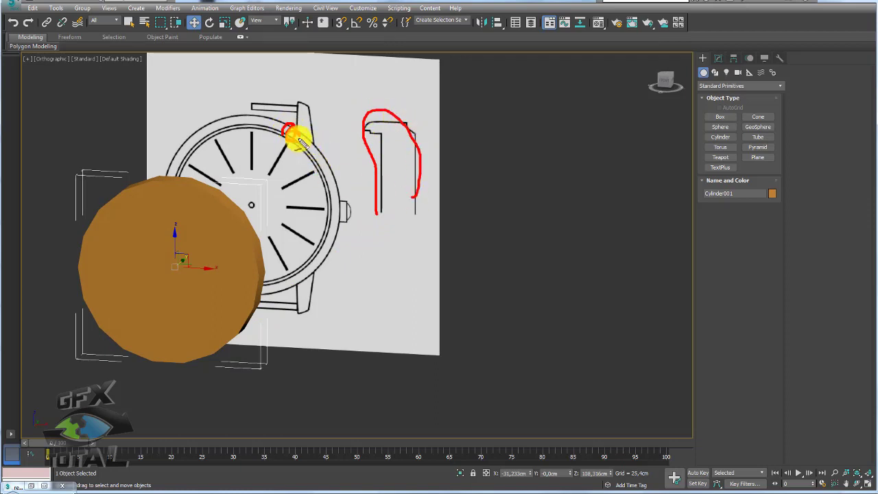
key("Escape")
Delete the trial cylinder and zoom into the lug drawing in the front view.
middle_click_drag(384, 202, 314, 249)
key("Delete")
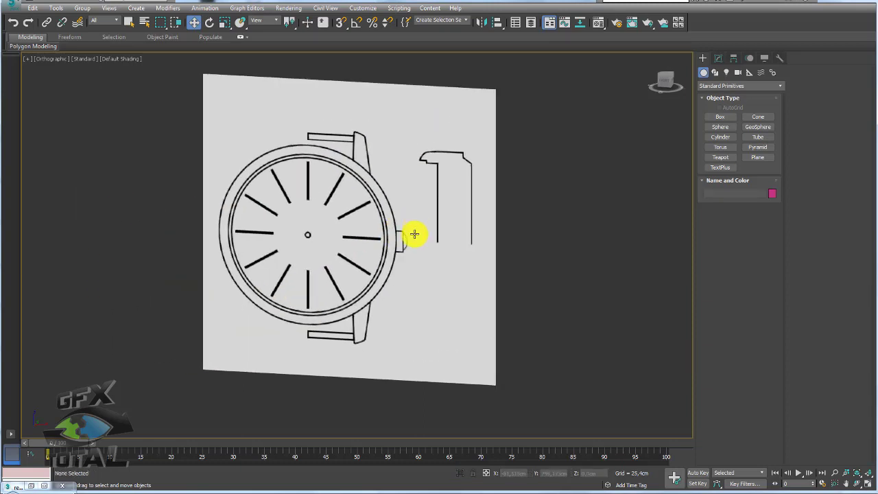
key("f")
scroll(426, 233, "up", 5)
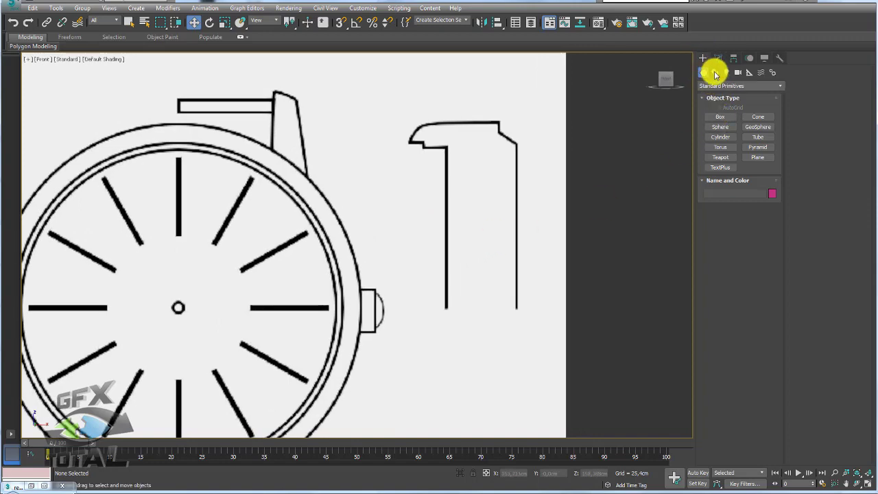
Set the reference material's opacity to 40 in the Material Editor.
left_click(714, 72)
left_click(720, 125)
scroll(511, 210, "up", 3)
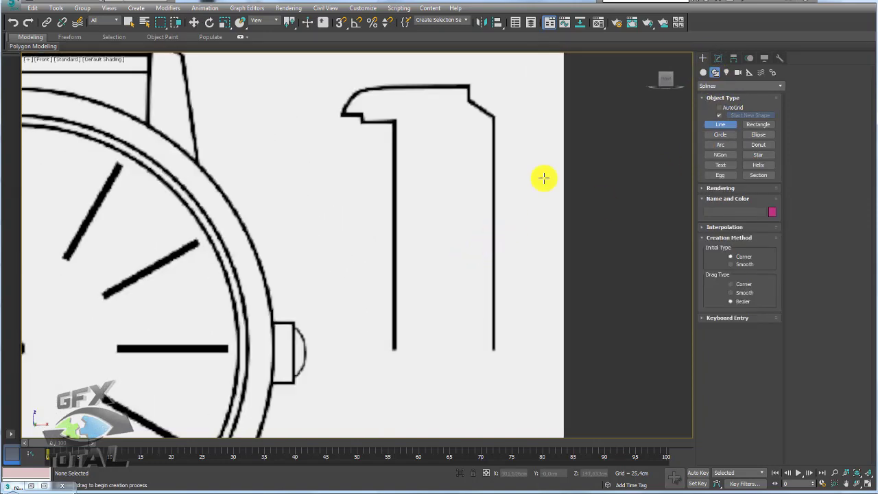
left_click(616, 22)
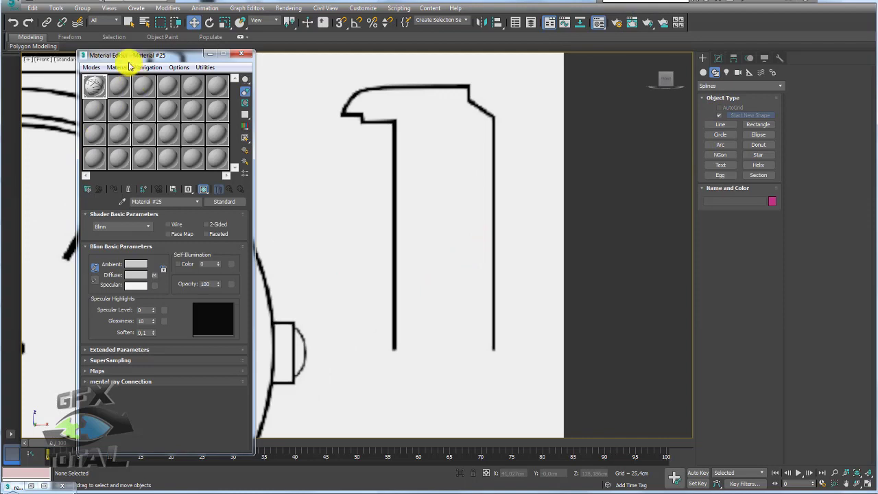
left_click_drag(137, 56, 177, 55)
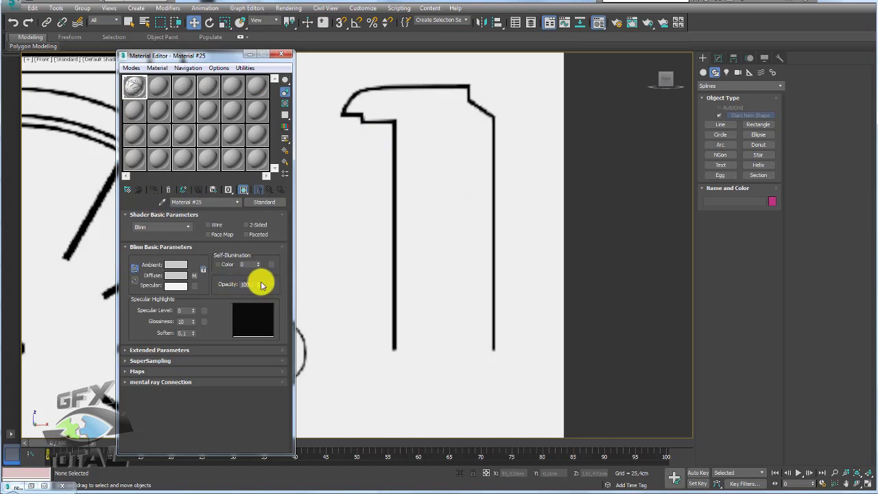
type("40")
key("Return")
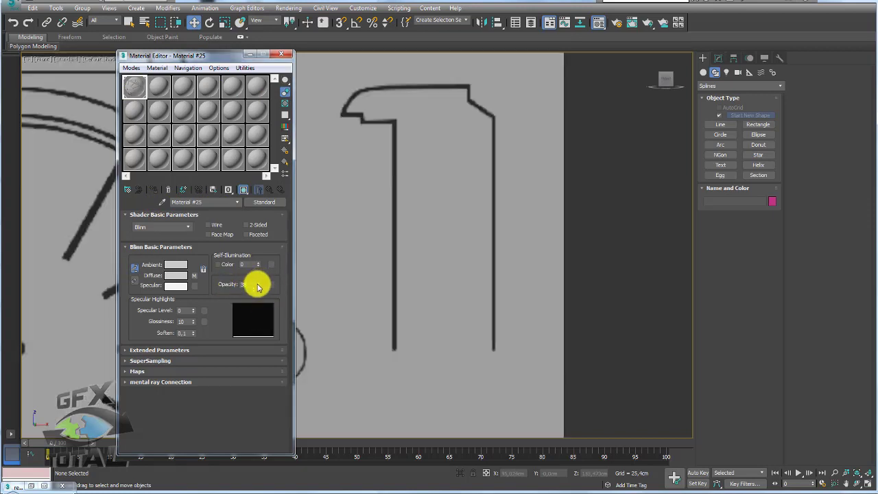
Fine-tune the opacity, then start a line at the lug's inner bottom edge.
mouse_move(259, 279)
left_mouse_down()
mouse_move(261, 286)
mouse_move(259, 276)
left_mouse_up()
left_click(279, 58)
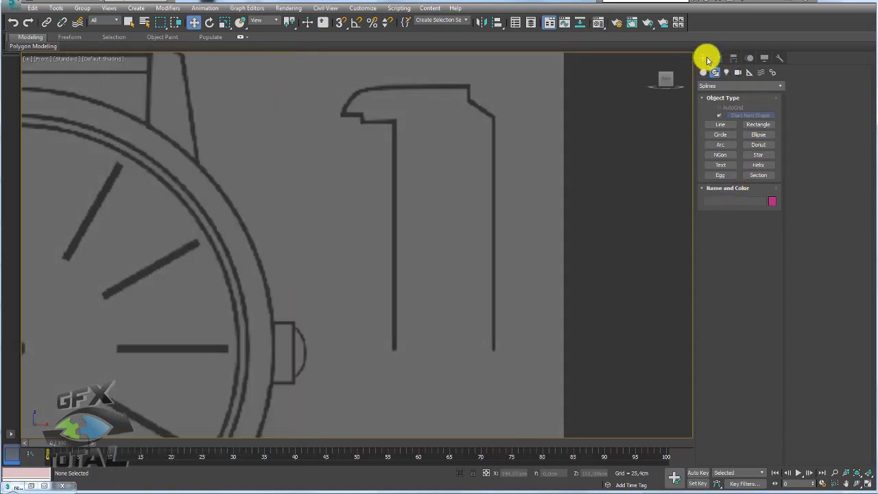
left_click(720, 124)
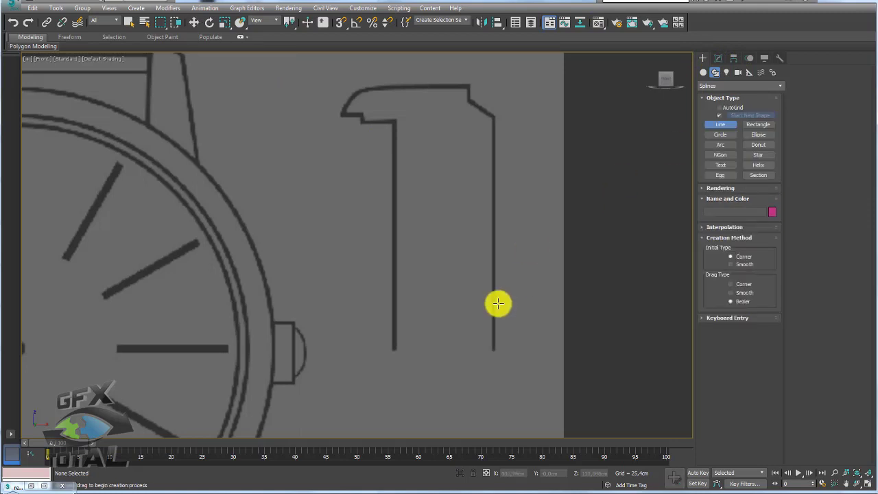
left_click(395, 350)
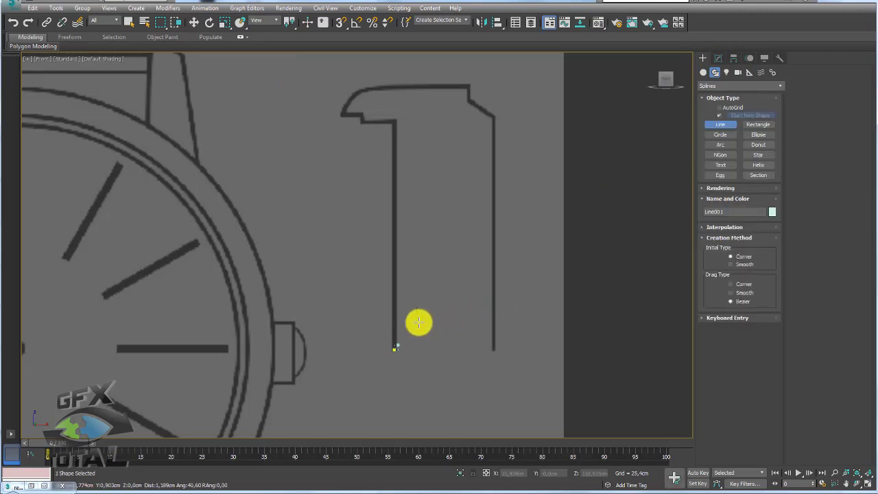
Trace the lug's inner edge and top step, curving around the top-left corner.
left_click(462, 193, "shift")
right_click(463, 199)
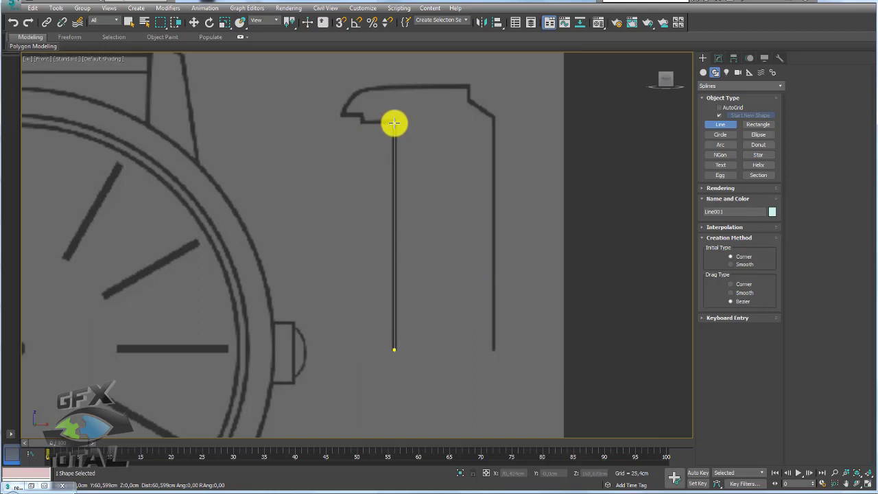
left_click(394, 123)
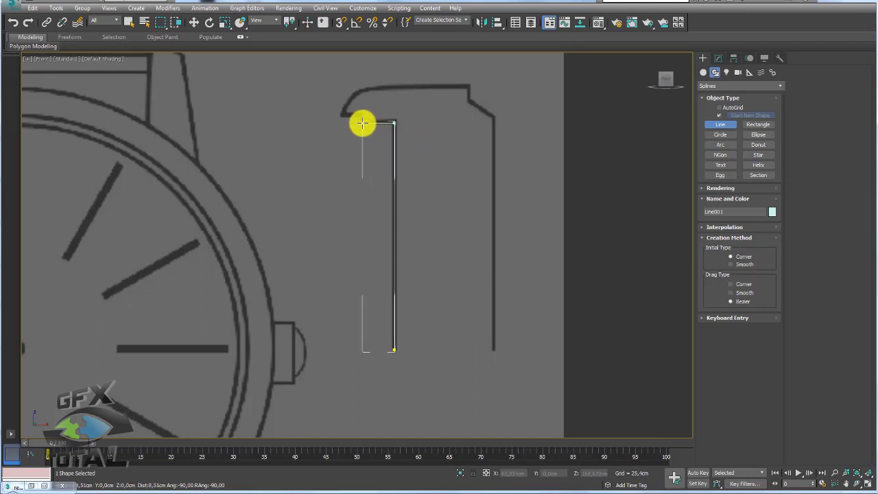
left_click(362, 123)
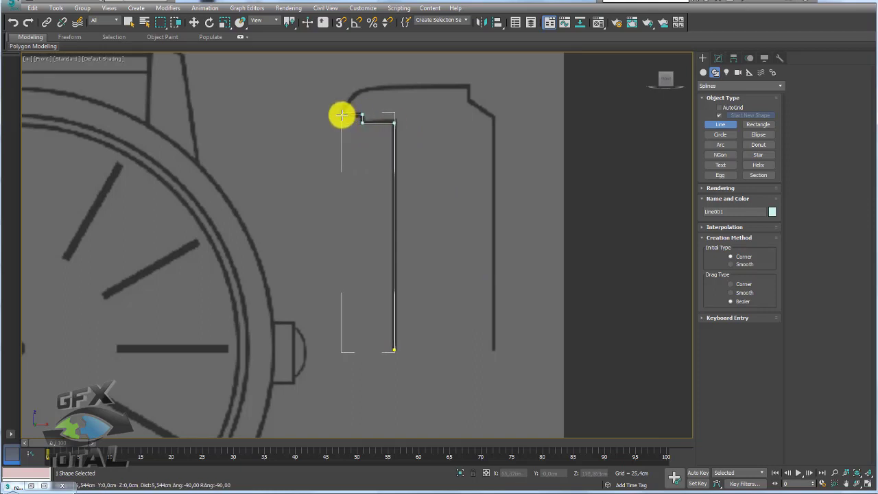
left_click(341, 115)
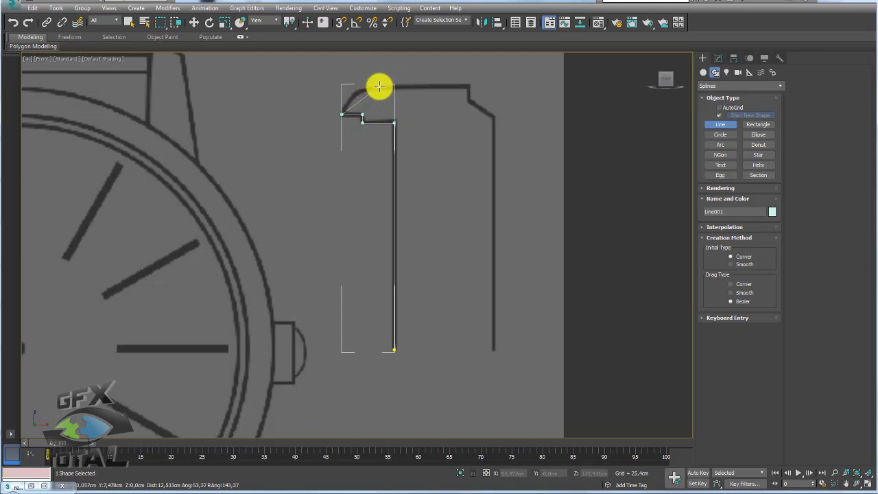
left_click_drag(382, 87, 398, 87)
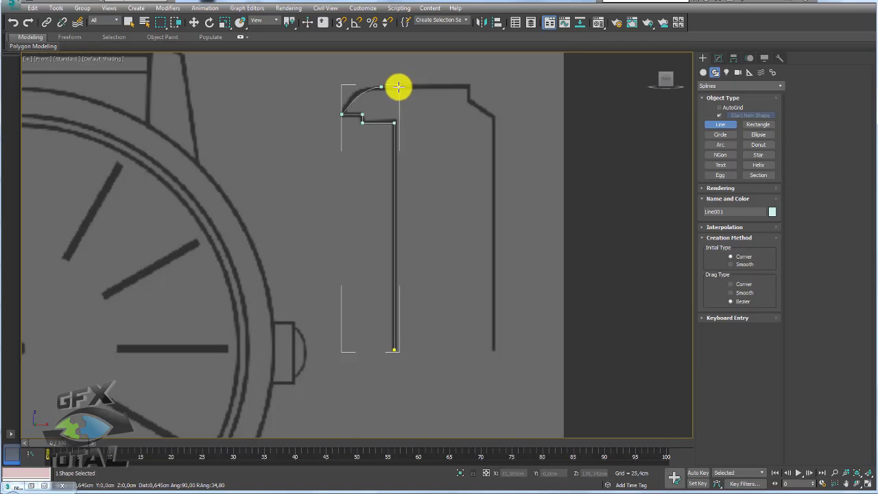
left_click_drag(405, 88, 397, 87)
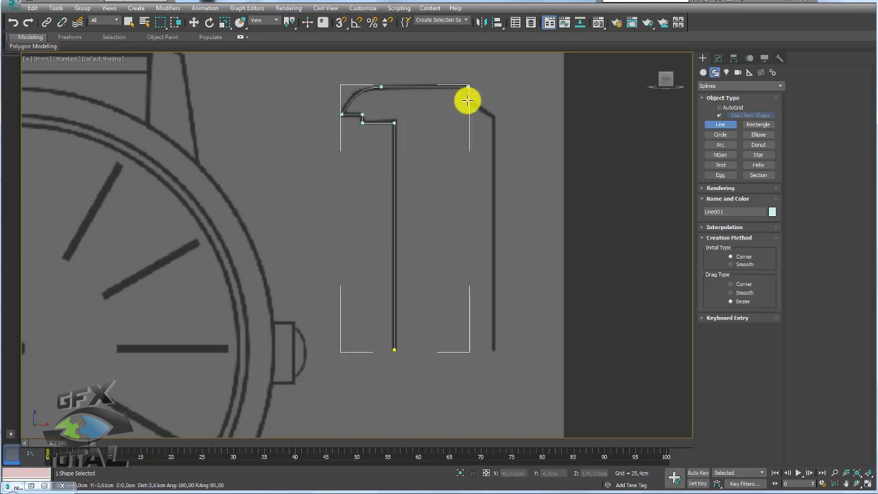
Add the sharp top-right corner and slanted right edge, ending the open outline at the outer bottom.
left_click(467, 100)
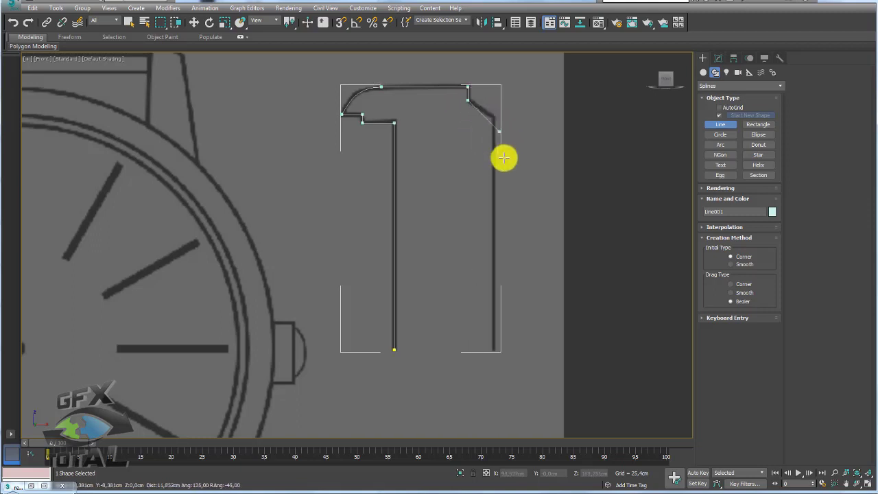
left_click_drag(395, 154, 468, 100)
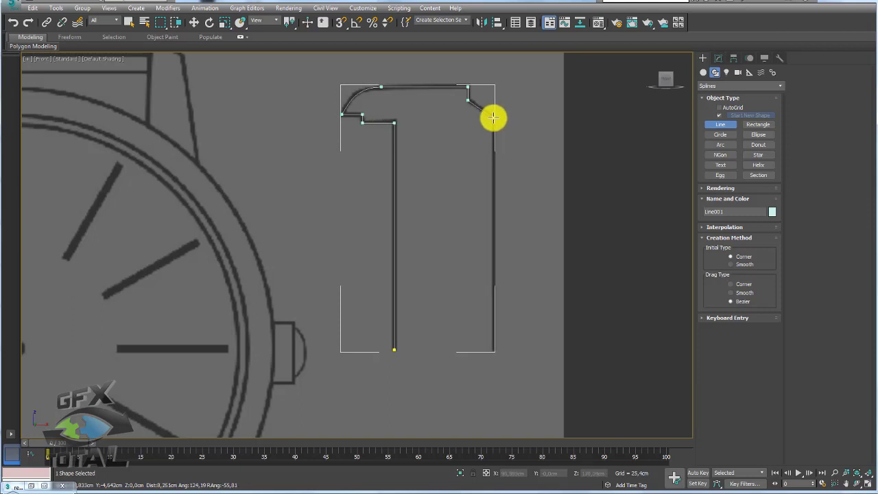
left_click(493, 118)
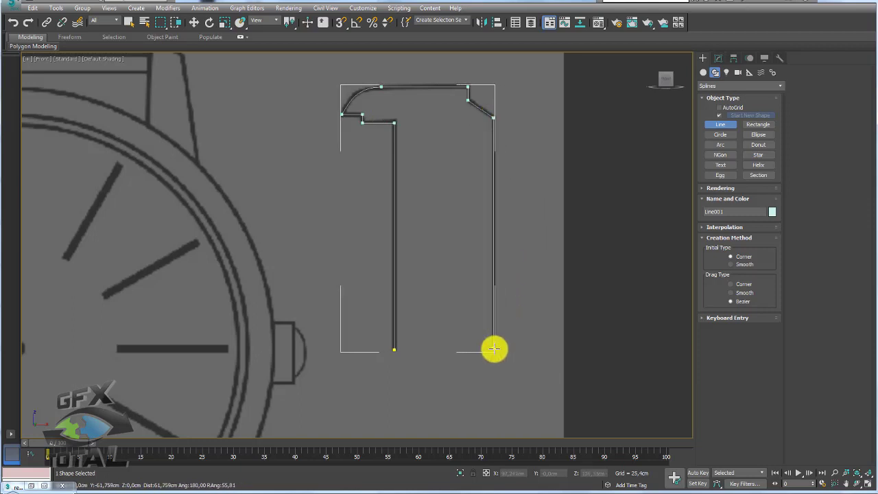
left_click(494, 348)
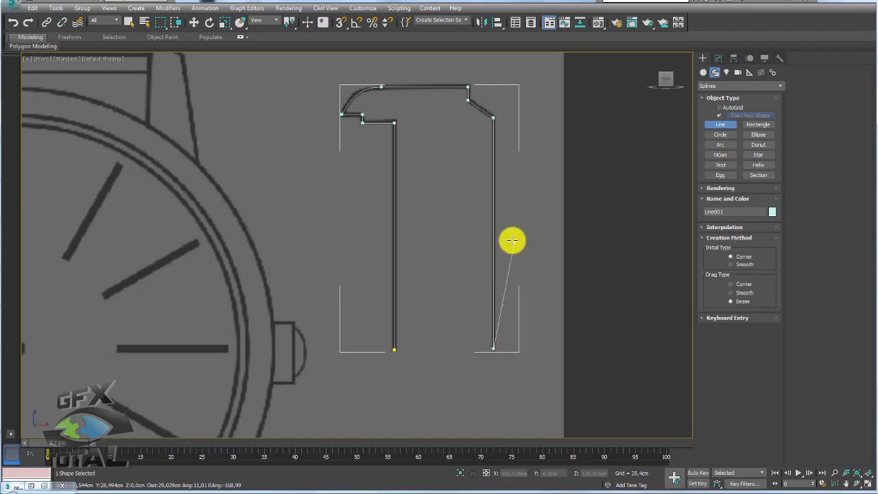
right_click(525, 241)
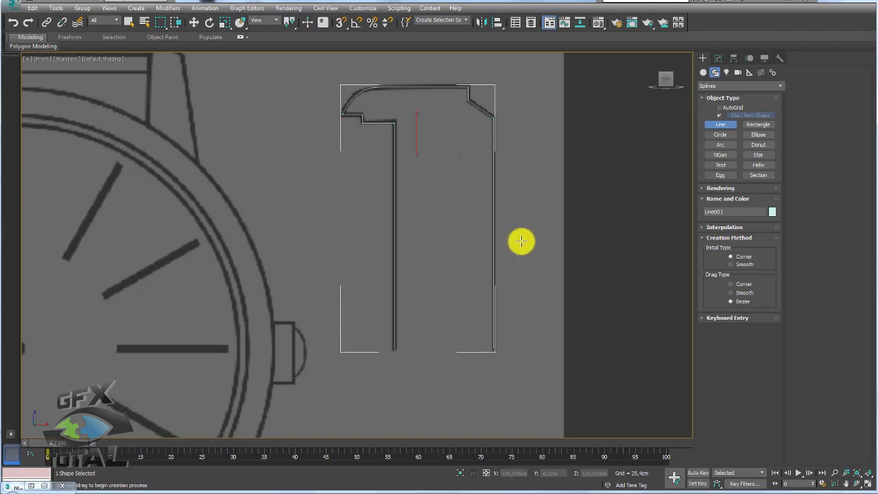
scroll(518, 233, "down", 3)
Apply a Lathe modifier to Line001 from the Modifier List.
mouse_move(515, 229)
middle_mouse_down("alt")
mouse_move(548, 251)
mouse_move(465, 227)
mouse_move(528, 222)
mouse_move(480, 222)
mouse_move(554, 245)
mouse_move(539, 245)
middle_mouse_up("alt")
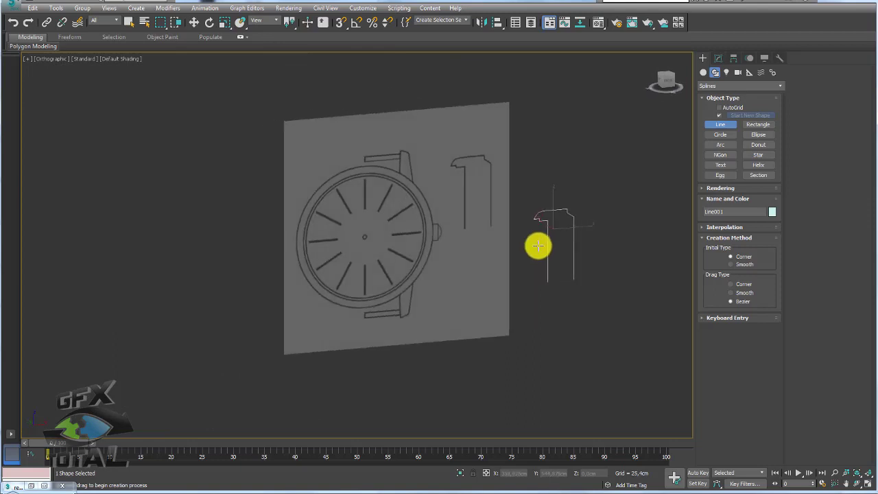
left_click(718, 58)
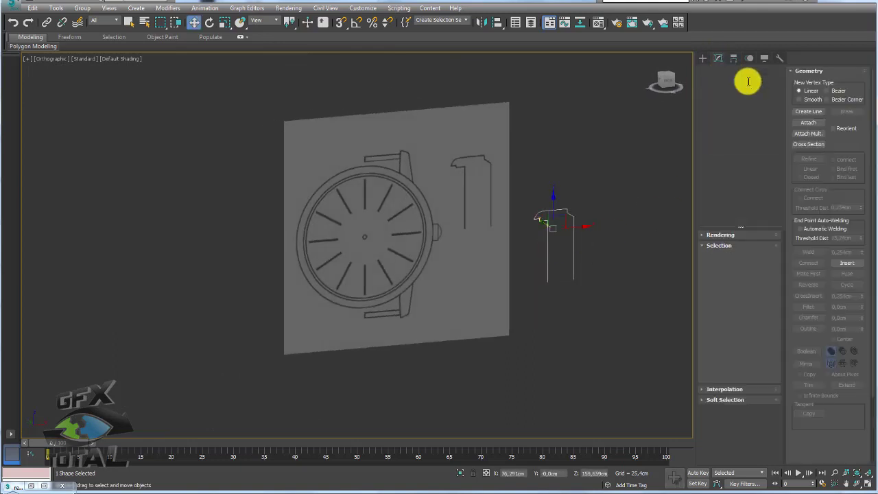
left_click(779, 85)
left_click_drag(783, 120, 780, 182)
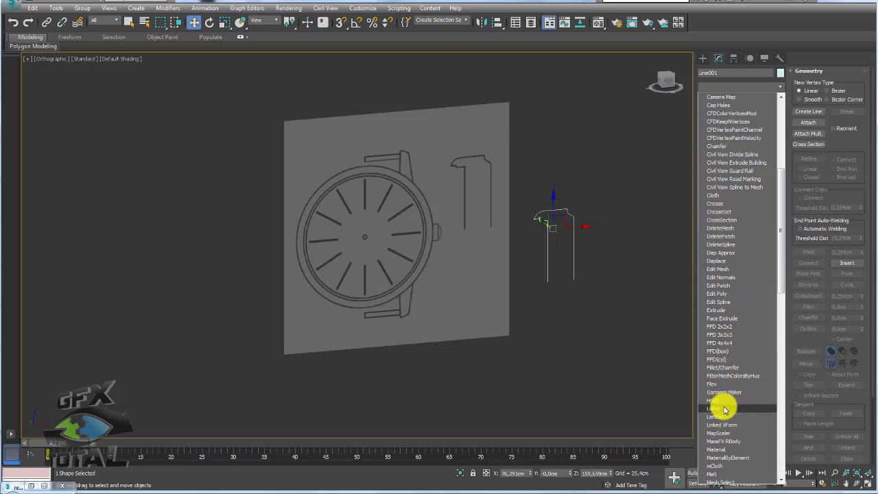
left_click(716, 408)
middle_click_drag(598, 292, 586, 287)
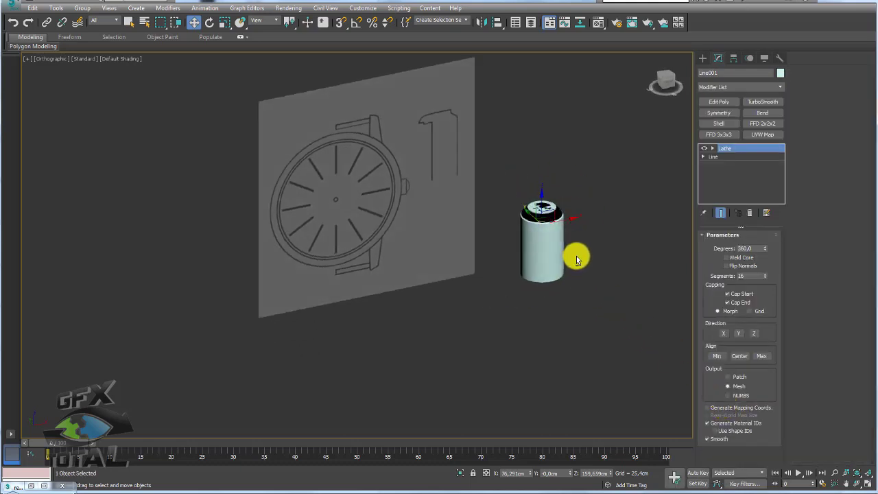
scroll(562, 274, "up", 3)
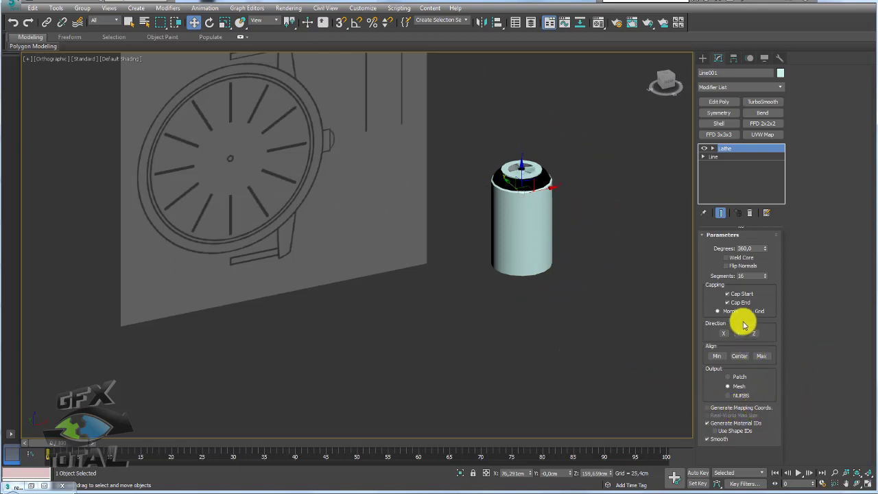
Try the Lathe's X, Y and Z direction buttons and an Align option.
left_click(722, 334)
left_click(739, 333)
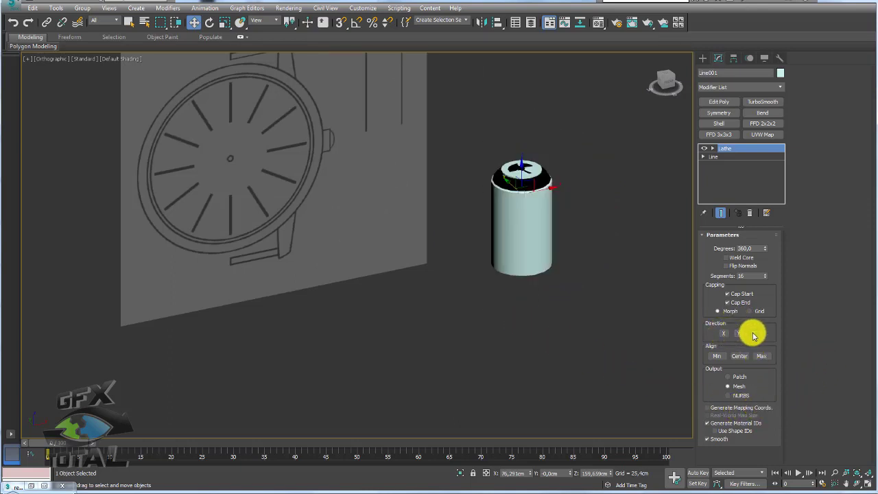
left_click(754, 333)
left_click(724, 334)
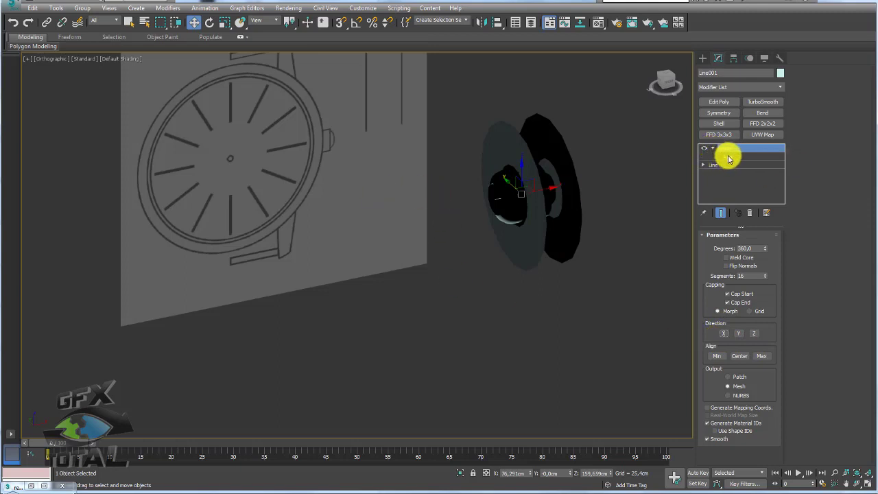
Move the Lathe axis down into a thick ring, enable Flip Normals, and show edged faces.
left_click(728, 157)
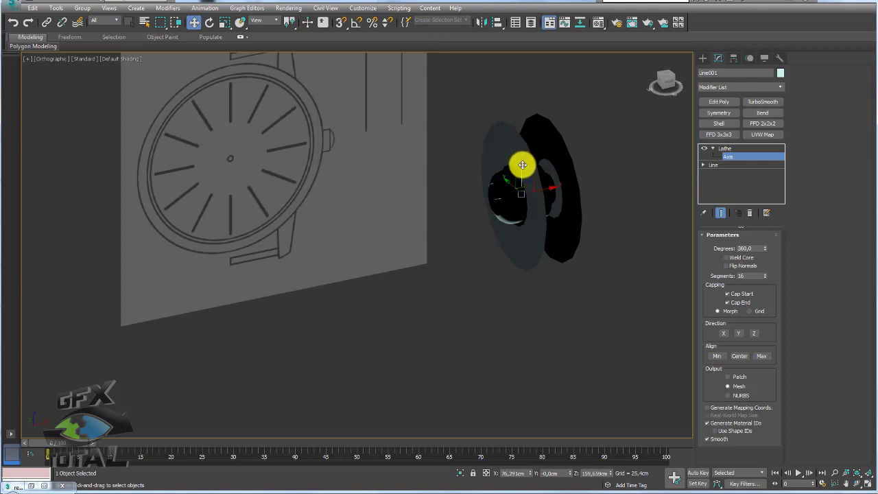
left_click_drag(523, 164, 513, 240)
mouse_move(513, 240)
middle_mouse_down("alt")
mouse_move(549, 246)
mouse_move(470, 231)
mouse_move(533, 231)
mouse_move(597, 278)
middle_mouse_up("alt")
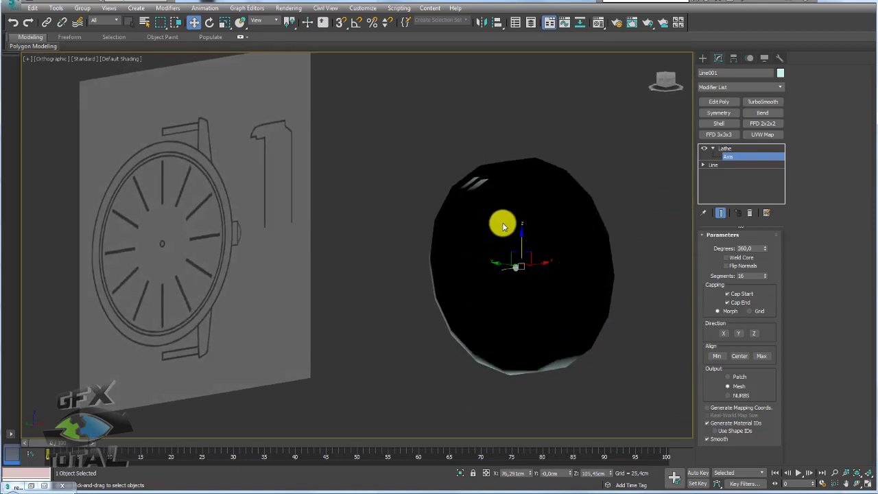
left_click(733, 270)
mouse_move(581, 280)
middle_mouse_down("alt")
mouse_move(549, 298)
mouse_move(588, 286)
middle_mouse_up("alt")
key("F4")
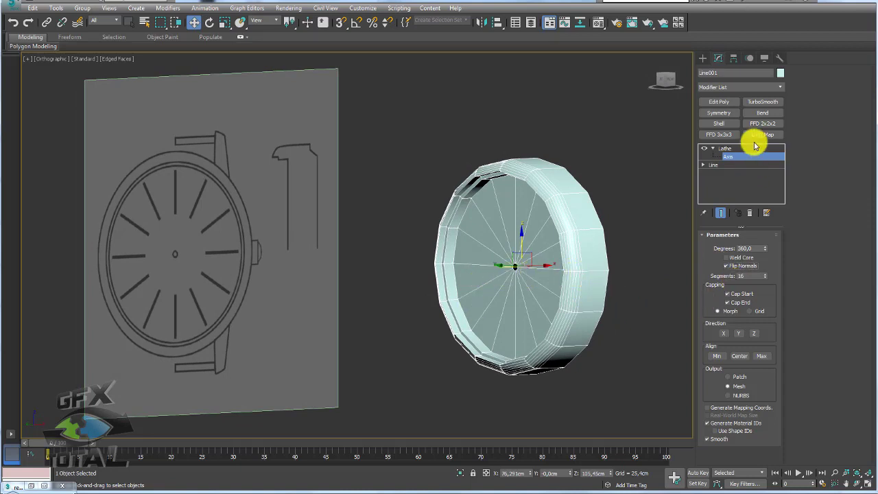
left_click(712, 148)
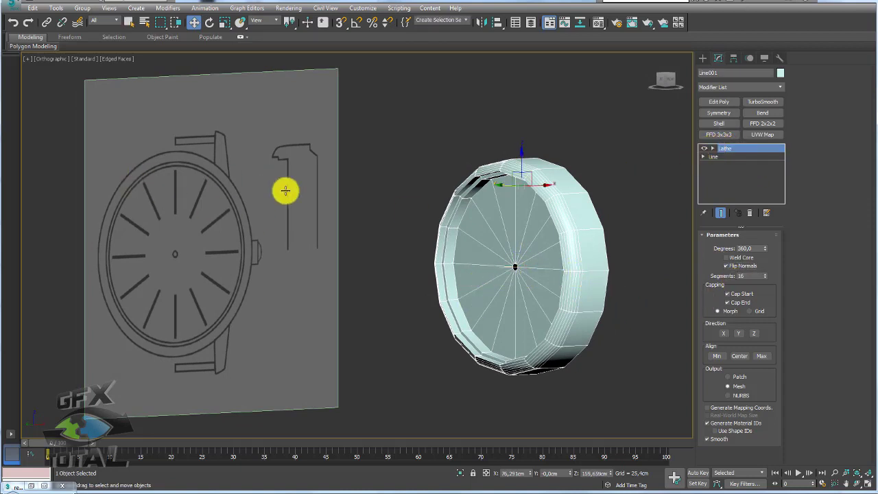
Switch to the front view and move the lathed case over the drawn watch face.
scroll(382, 221, "down", 3)
scroll(385, 226, "down", 2)
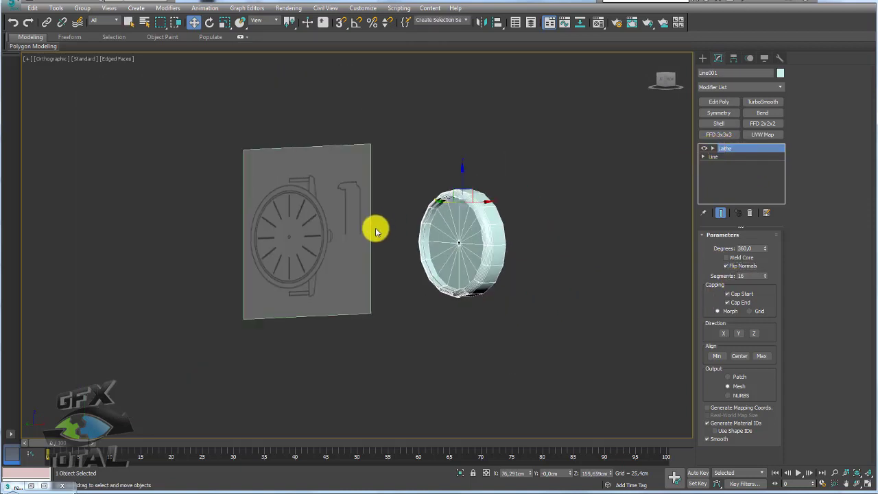
key("f")
key("z")
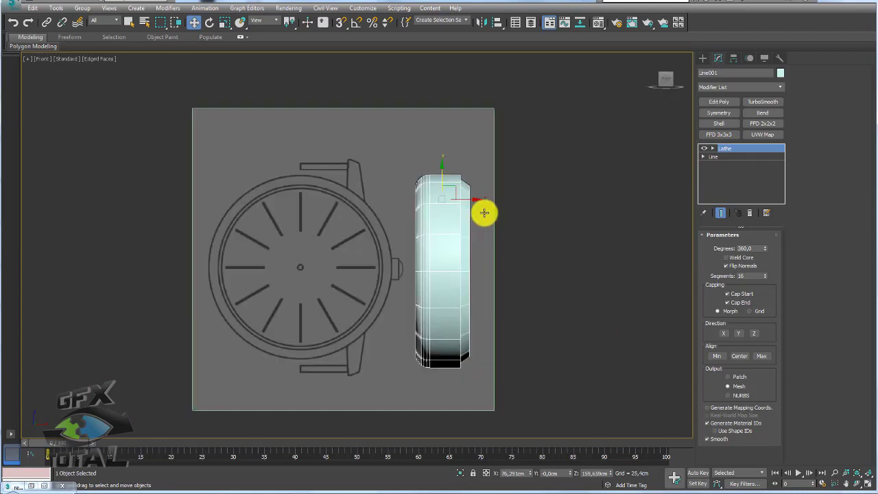
left_click_drag(476, 202, 341, 195)
middle_click_drag(317, 273, 369, 256)
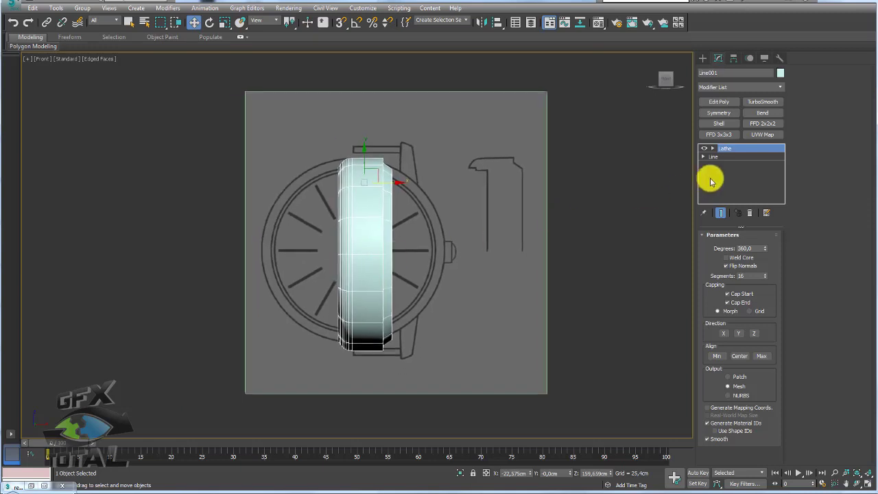
Adjust the Lathe axis vertically so the case height matches the drawing.
left_click_drag(713, 149, 716, 156)
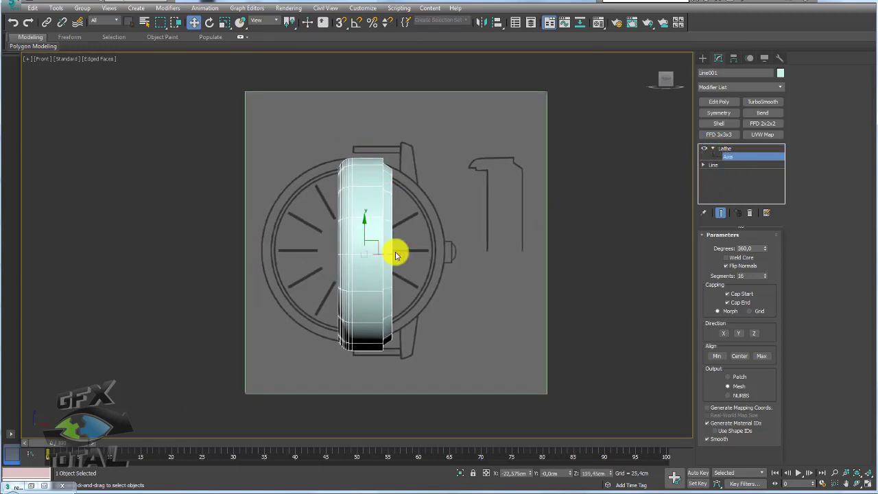
middle_click_drag(375, 242, 379, 244)
left_click_drag(368, 232, 374, 227)
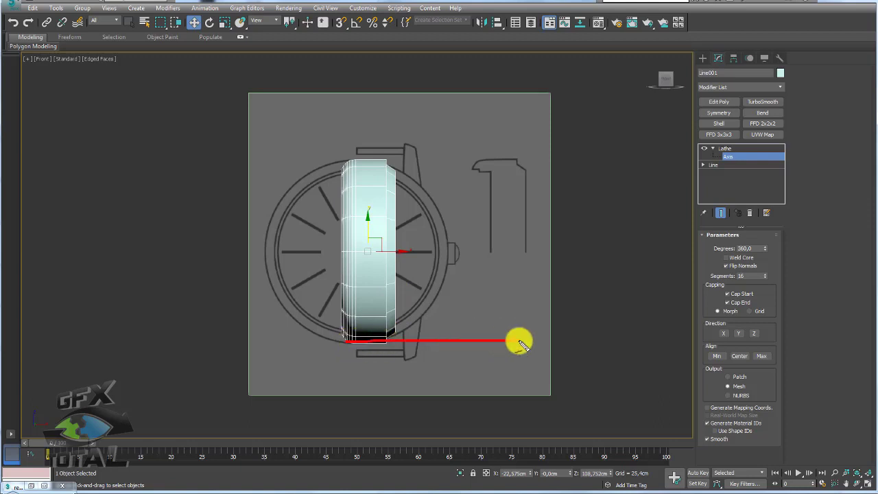
left_click_drag(350, 160, 515, 162)
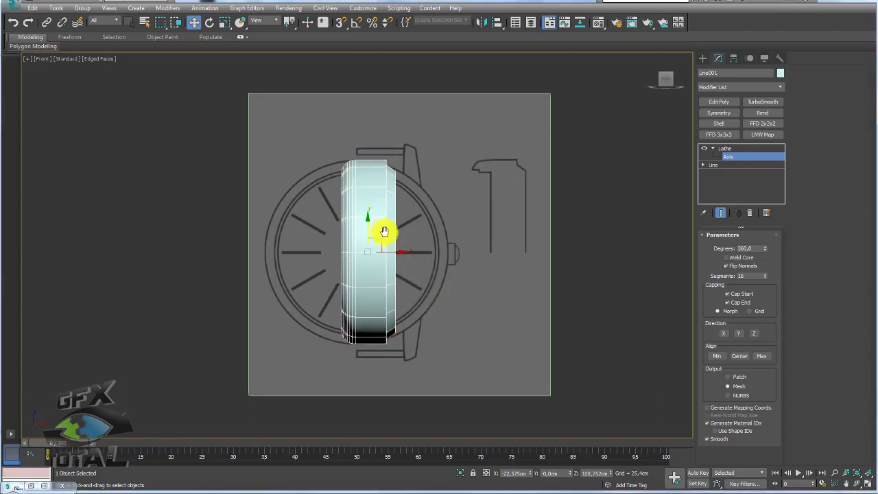
scroll(371, 238, "up", 3)
middle_click_drag(362, 240, 384, 202)
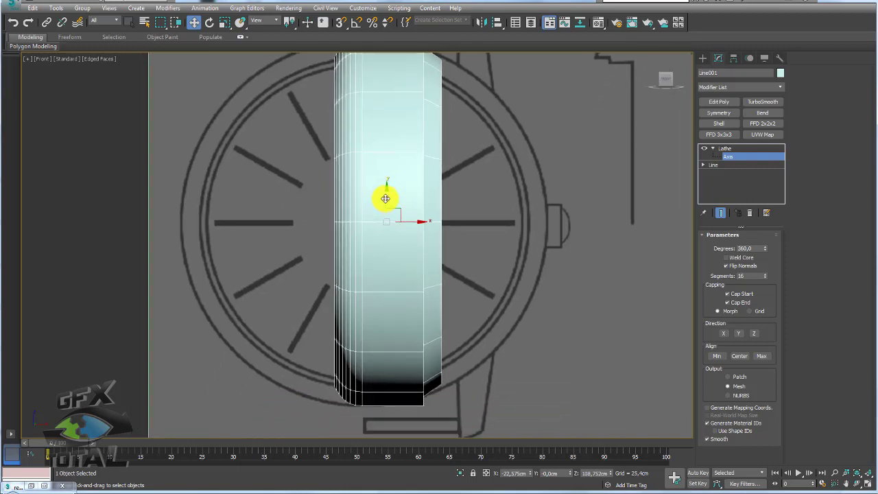
left_click_drag(386, 199, 384, 199)
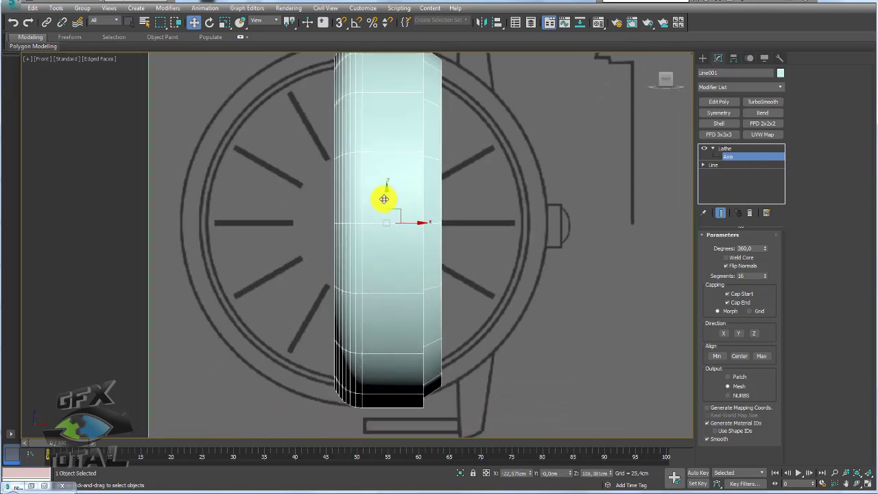
scroll(384, 199, "down", 3)
left_click(728, 148)
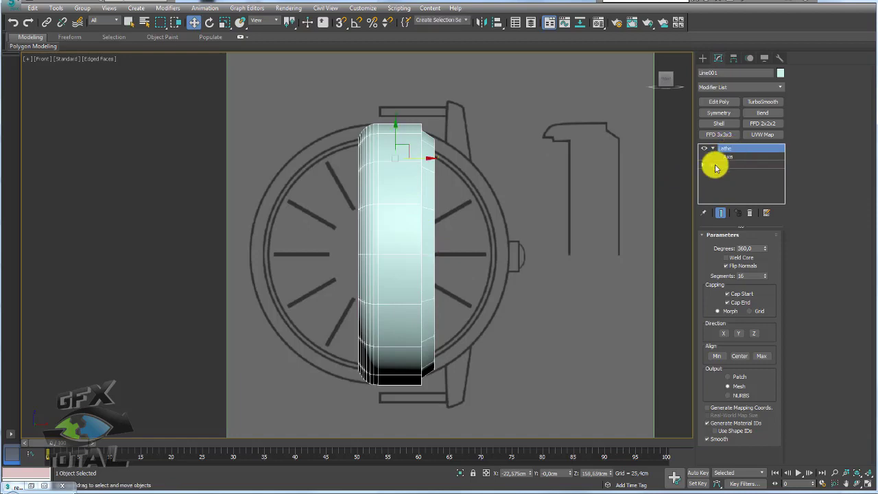
Rotate the case 90° about Y with Angle Snap, then shift it left onto the drawn watch face.
key("e")
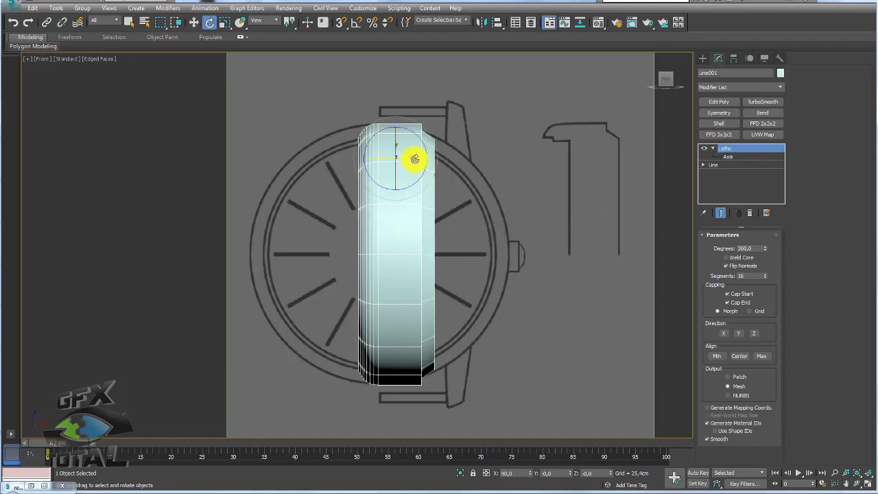
left_click_drag(415, 159, 448, 157)
right_click(448, 157)
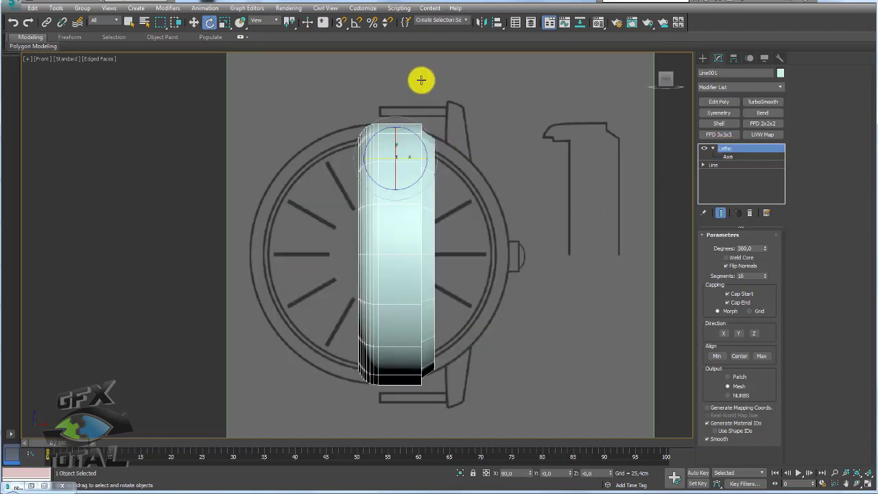
left_click(357, 22)
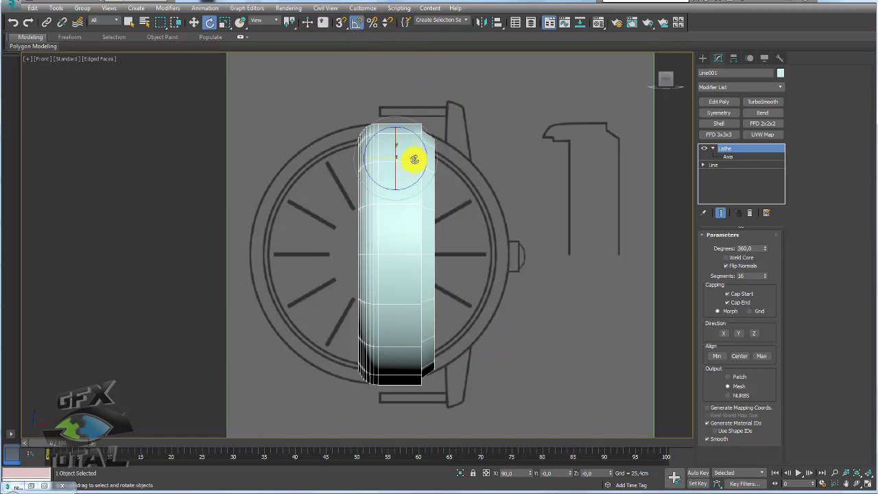
left_click_drag(415, 160, 453, 157)
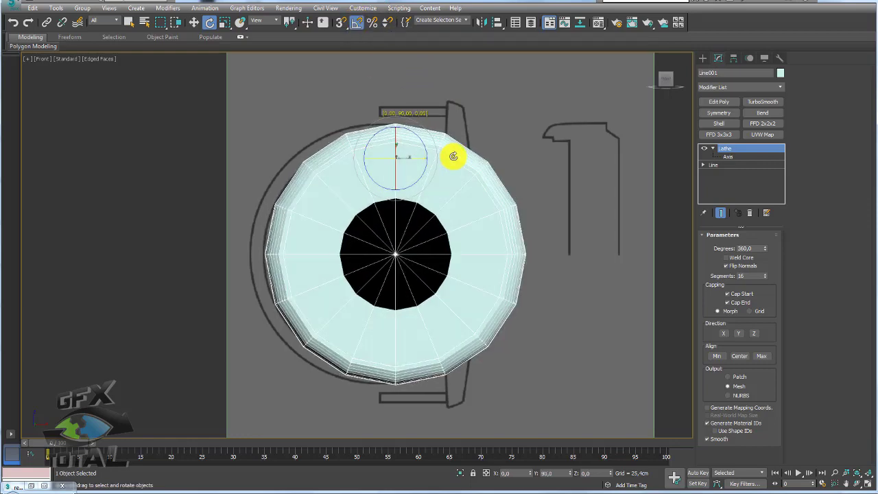
key("w")
left_click_drag(423, 161, 407, 159)
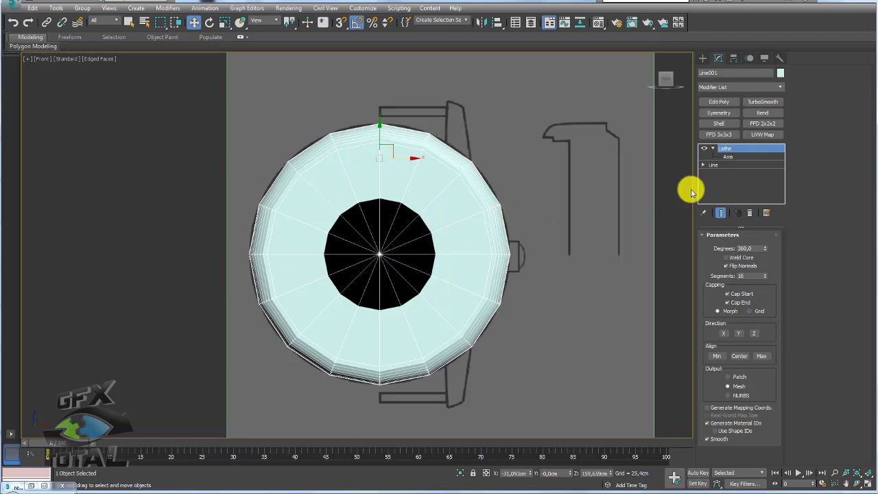
Centre Line001's pivot on the object using Affect Pivot Only and Center to Object.
left_click(733, 58)
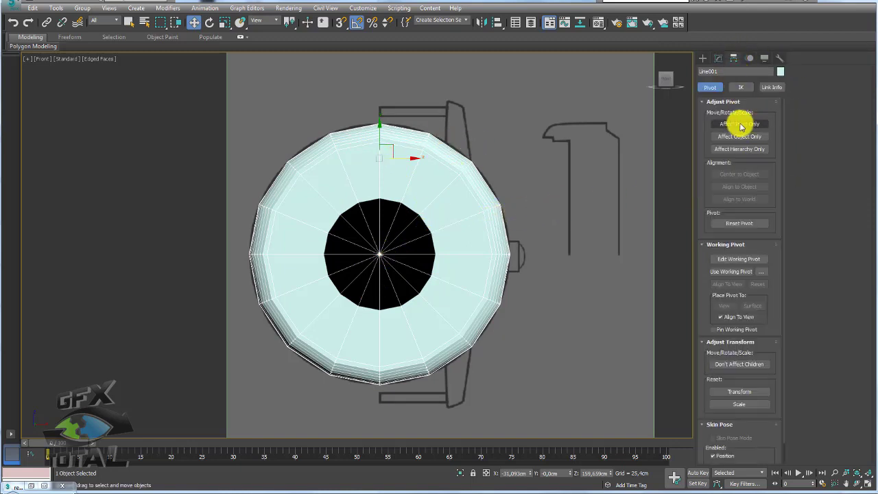
left_click(740, 123)
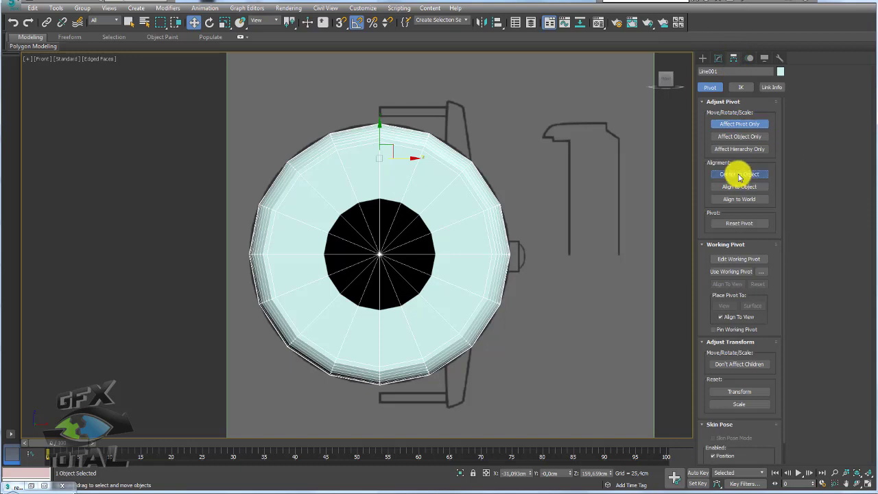
left_click(739, 176)
left_click(741, 124)
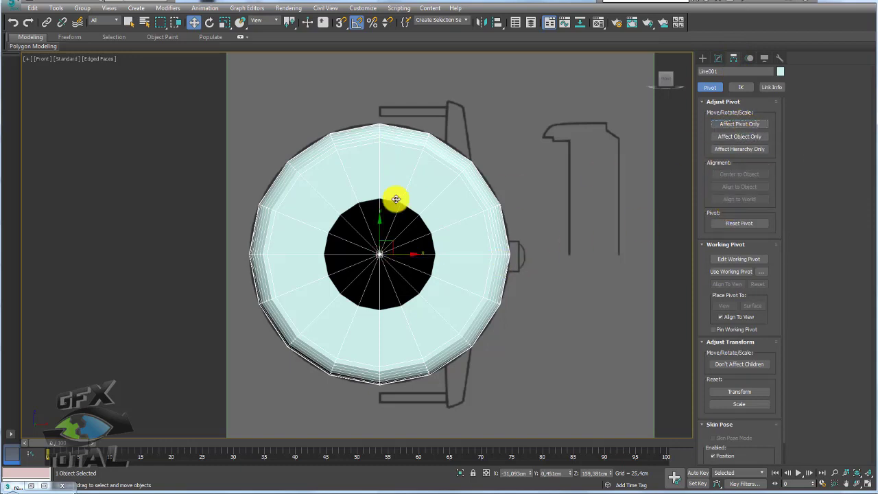
Switch to Perspective, frame the case and show edged faces.
key("p")
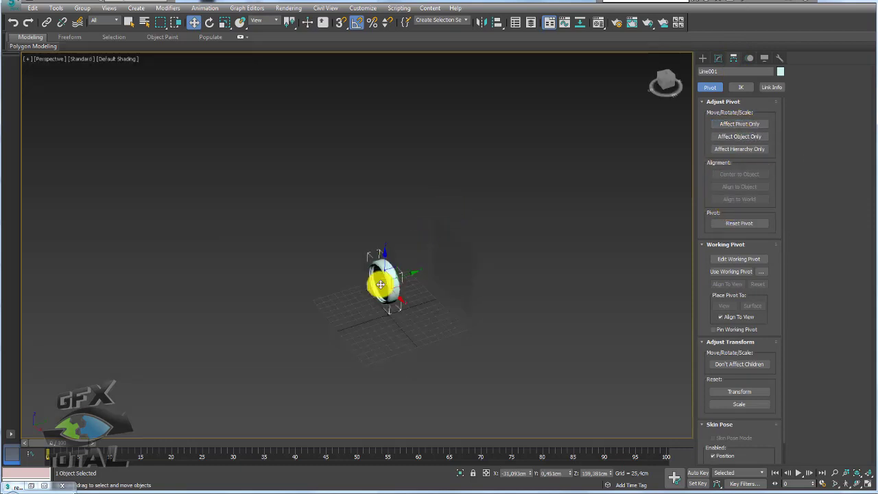
key("z")
key("F4")
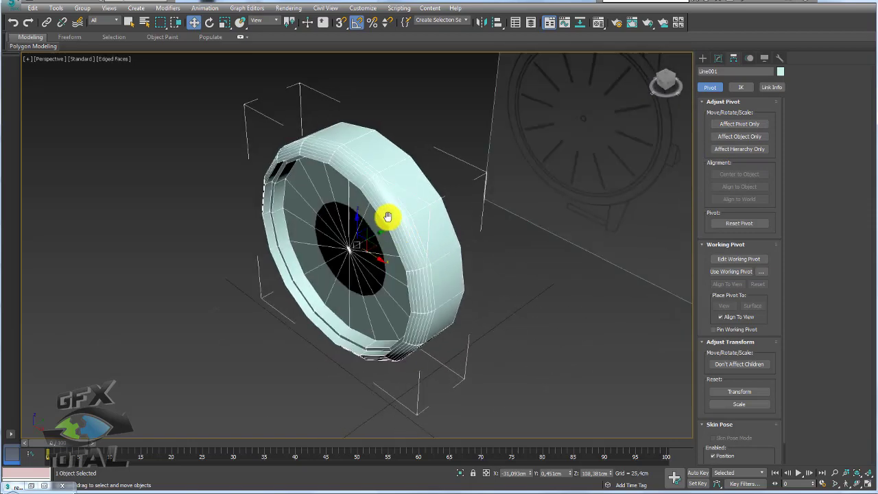
Set the case's object colour to blue.
left_click(781, 72)
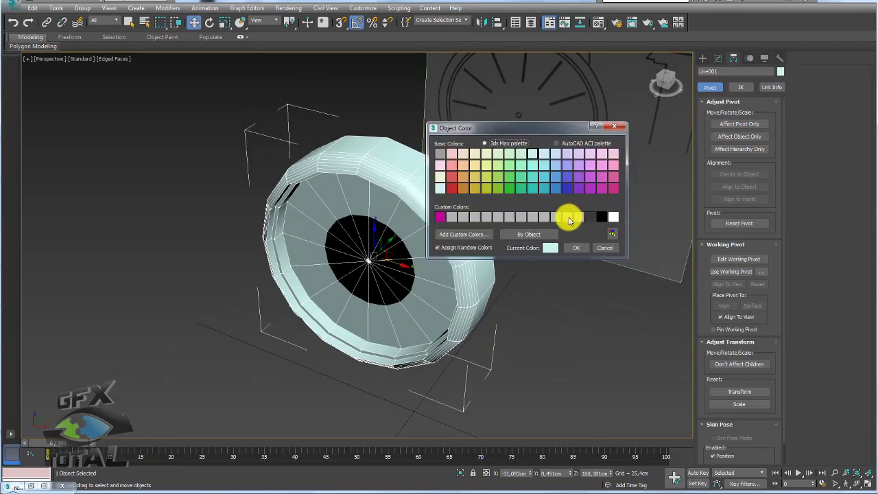
left_click(577, 247)
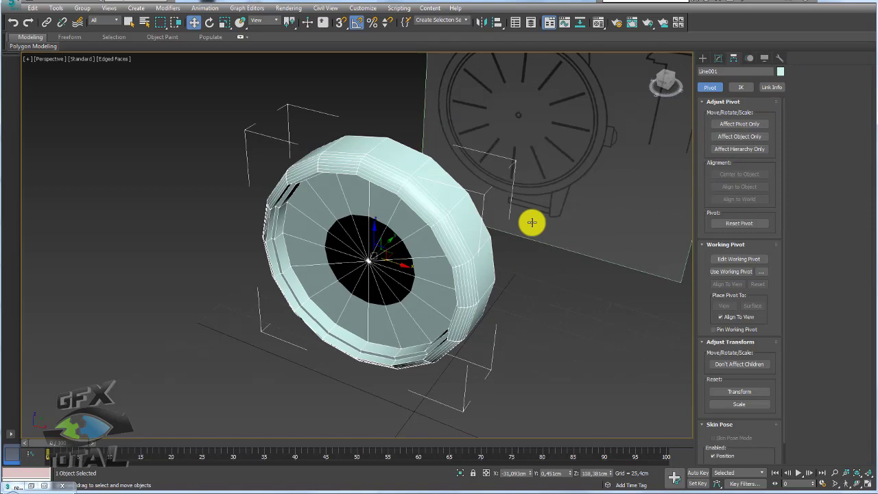
left_click(781, 72)
left_click(567, 188)
left_click(576, 248)
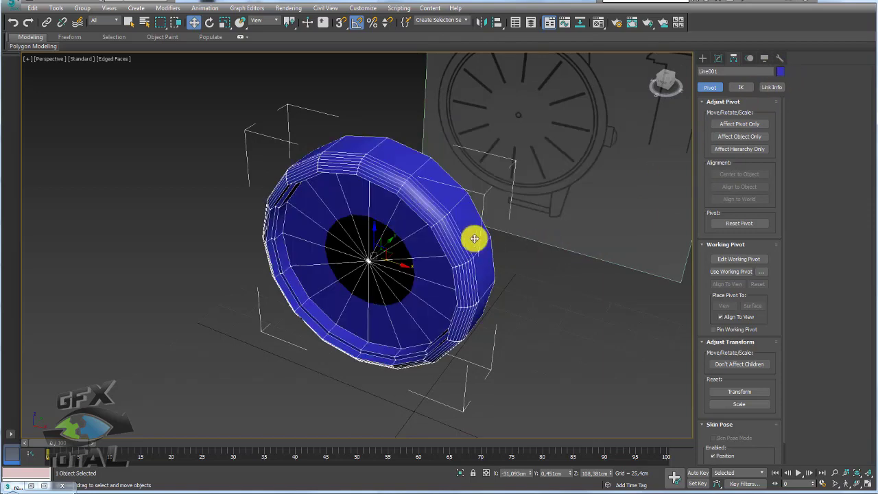
Orbit to the case and select the Lathe Segments field in the Modify panel.
mouse_move(474, 238)
middle_mouse_down("alt")
mouse_move(453, 263)
mouse_move(447, 236)
mouse_move(521, 179)
middle_mouse_up("alt")
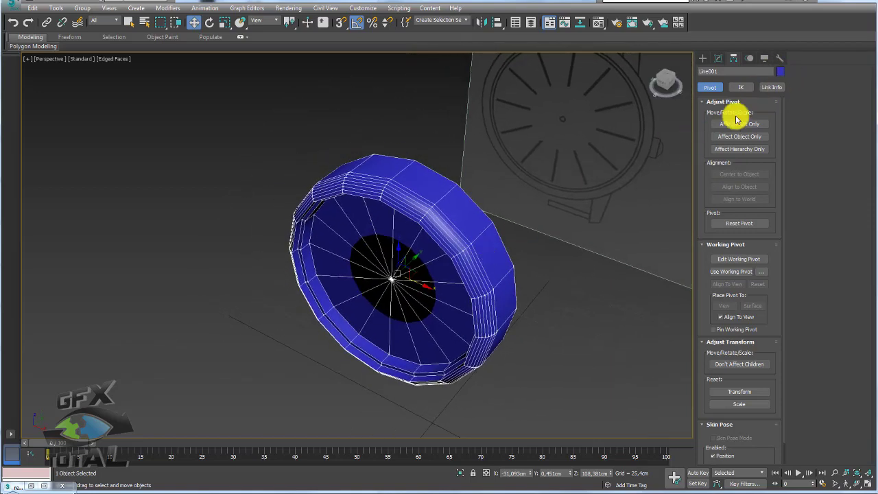
left_click(718, 58)
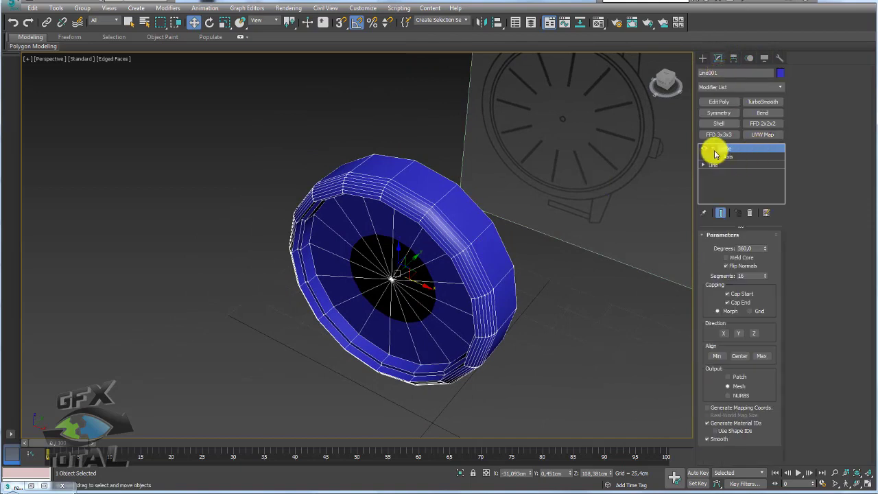
double_click(748, 276)
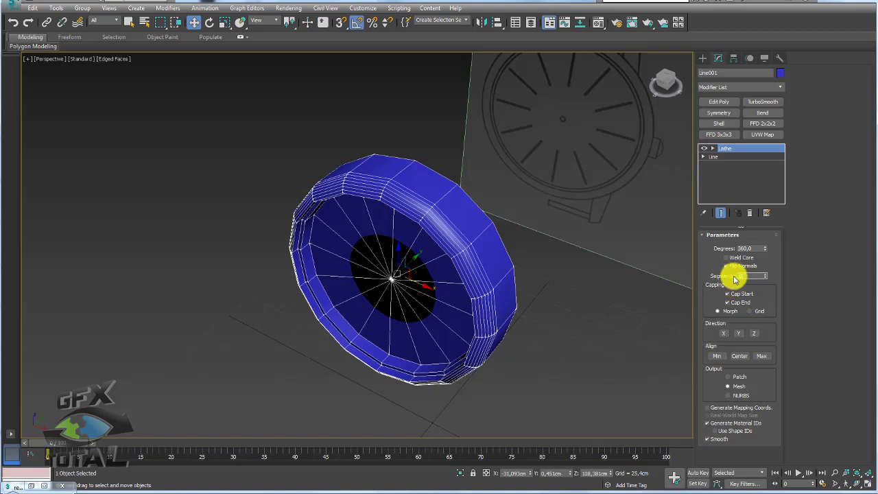
Set the Lathe segments to 32 and briefly inspect the lathe Axis sub-object.
type("32")
key("Return")
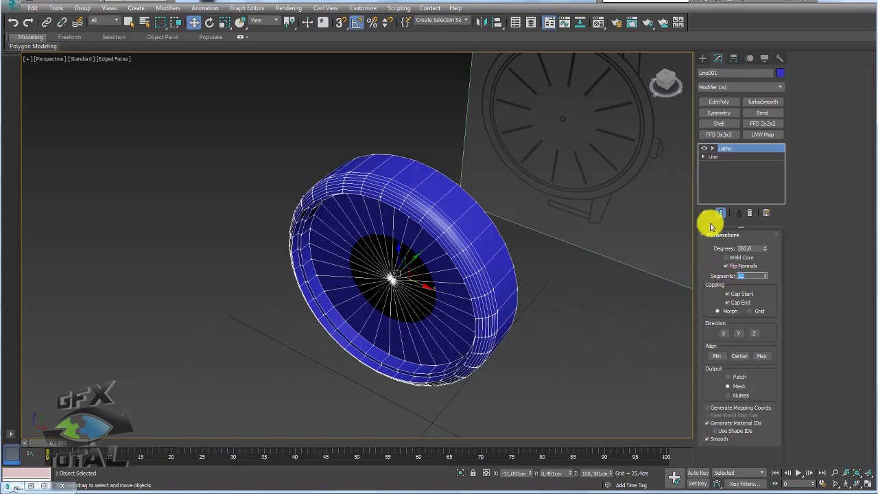
left_click(728, 157)
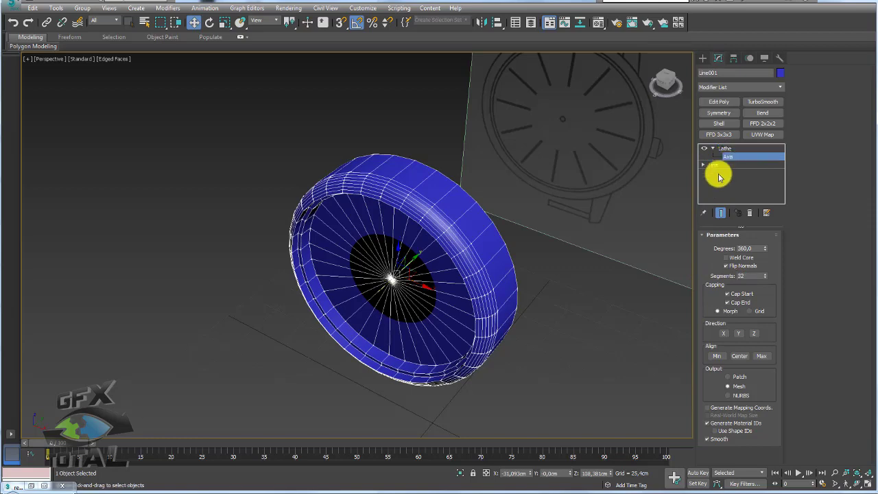
middle_click_drag(480, 268, 366, 274, "alt")
middle_click_drag(473, 282, 447, 280, "alt")
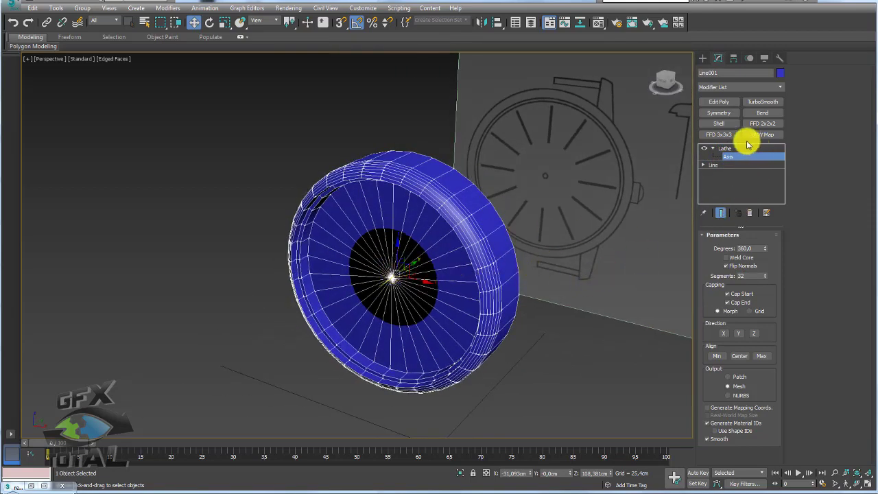
left_click(715, 148)
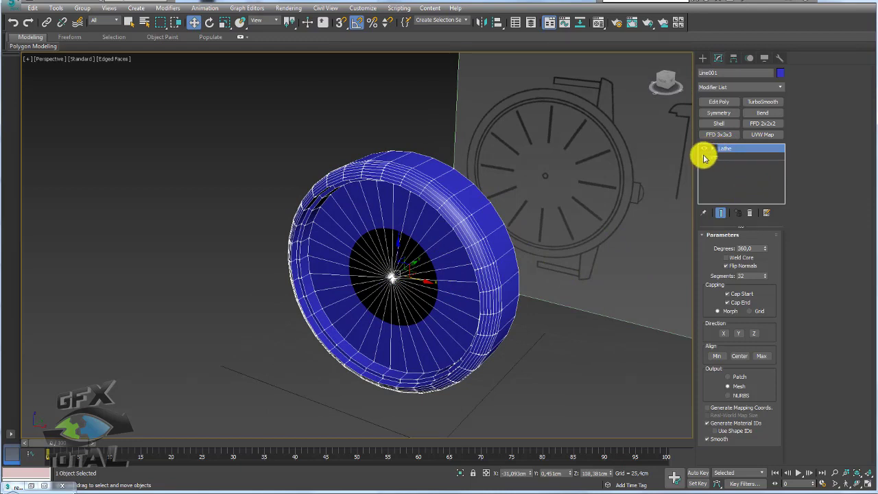
At the Line's vertex level, raise the two selected inner profile vertices.
left_click(721, 166)
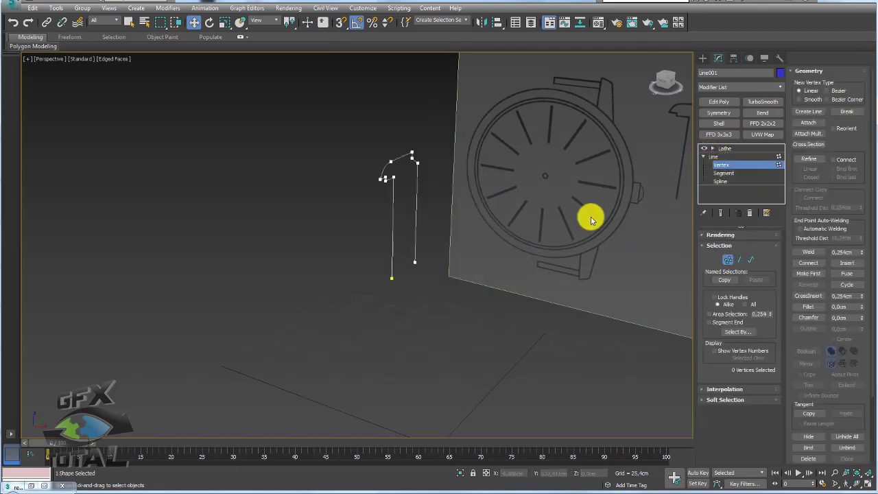
mouse_move(401, 293)
middle_mouse_down("alt")
mouse_move(382, 288)
mouse_move(400, 291)
middle_mouse_up("alt")
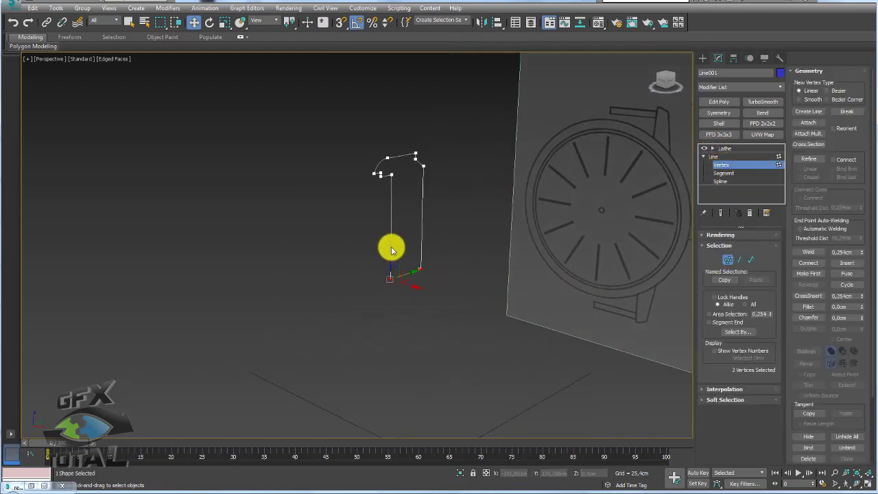
left_click_drag(391, 249, 392, 215)
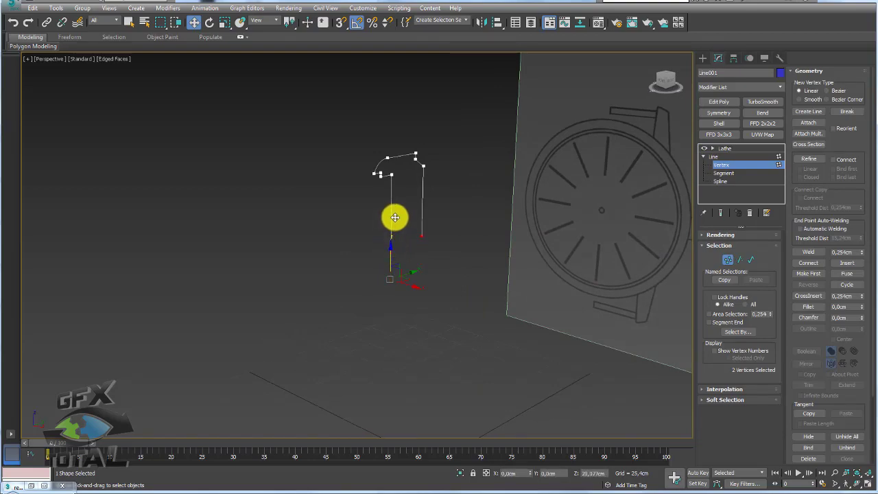
left_click(729, 153)
middle_click_drag(405, 282, 452, 270, "alt")
With Show End Result on, drag the vertices further until the centre hole is nearly closed.
key("1")
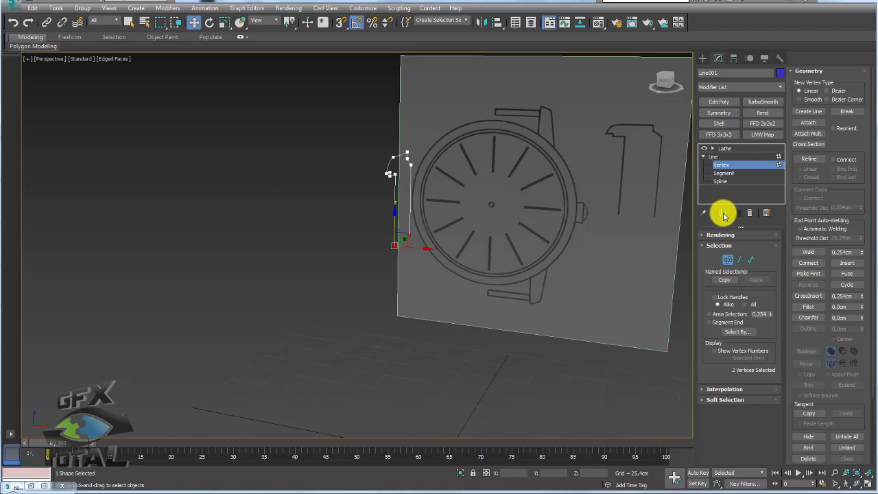
left_click_drag(395, 221, 399, 239)
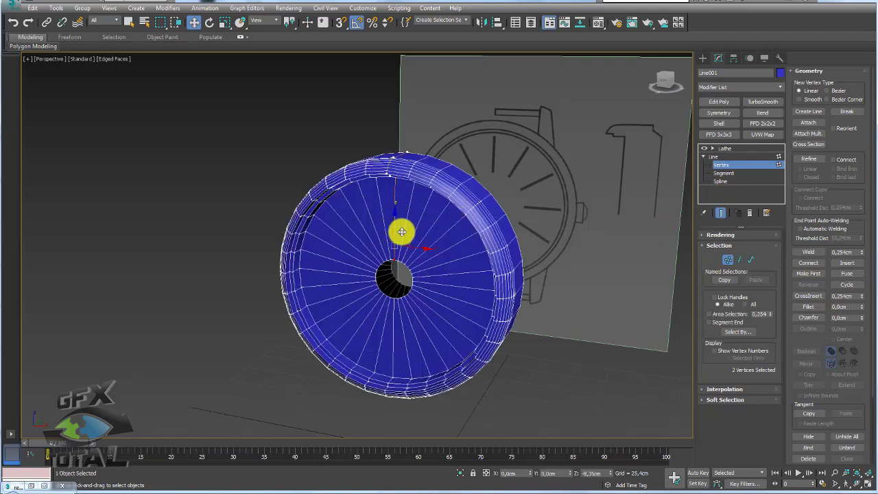
scroll(396, 244, "up", 3)
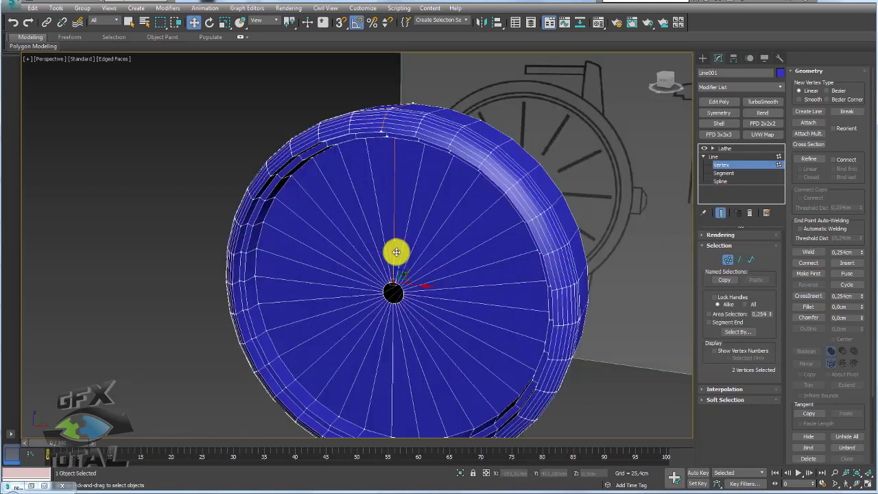
scroll(392, 251, "up", 3)
left_click_drag(391, 292, 389, 312)
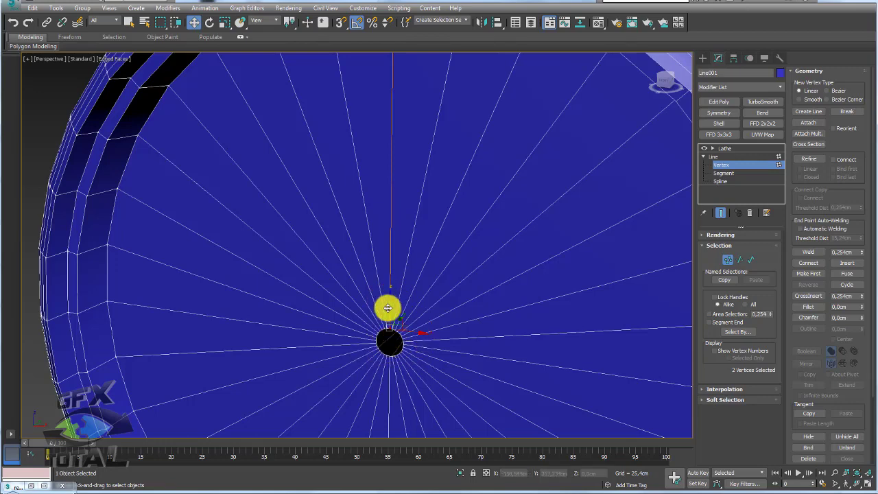
scroll(394, 309, "down", 4)
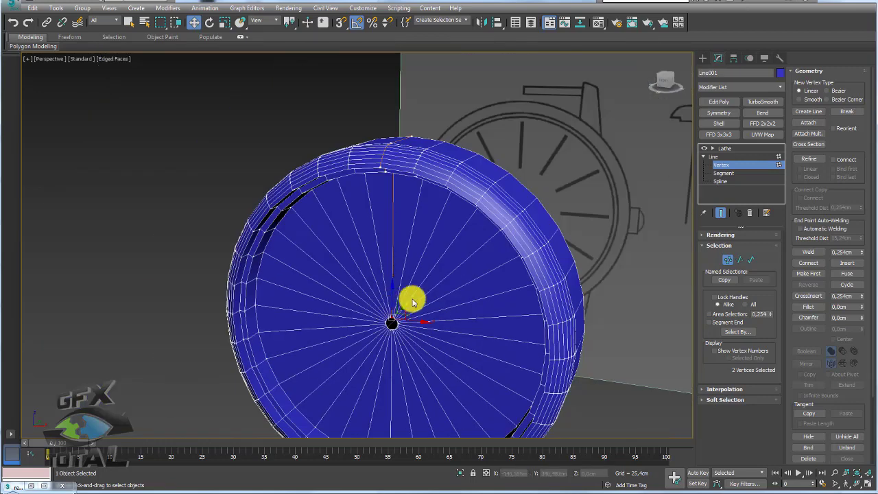
middle_click_drag(412, 295, 439, 309, "alt")
Return to Lathe, orbit around the blue case, then frame it in Front view.
left_click(722, 148)
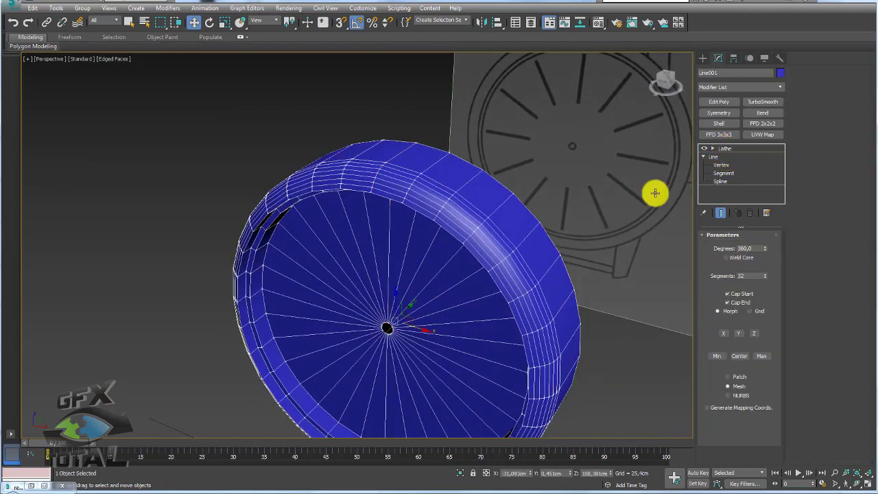
mouse_move(652, 190)
middle_mouse_down("alt")
mouse_move(453, 276)
mouse_move(426, 241)
mouse_move(496, 230)
mouse_move(545, 249)
mouse_move(560, 273)
mouse_move(512, 293)
mouse_move(466, 272)
middle_mouse_up("alt")
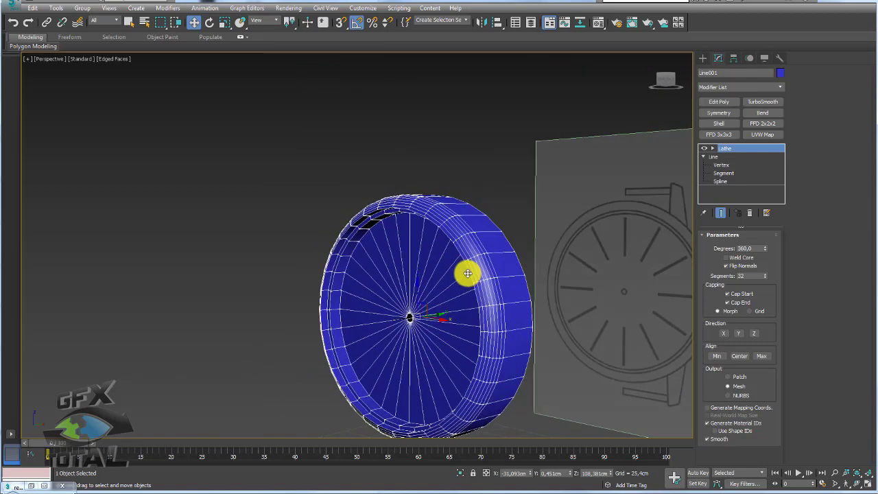
mouse_move(613, 268)
middle_mouse_down("alt")
mouse_move(638, 276)
mouse_move(558, 208)
mouse_move(434, 224)
middle_mouse_up("alt")
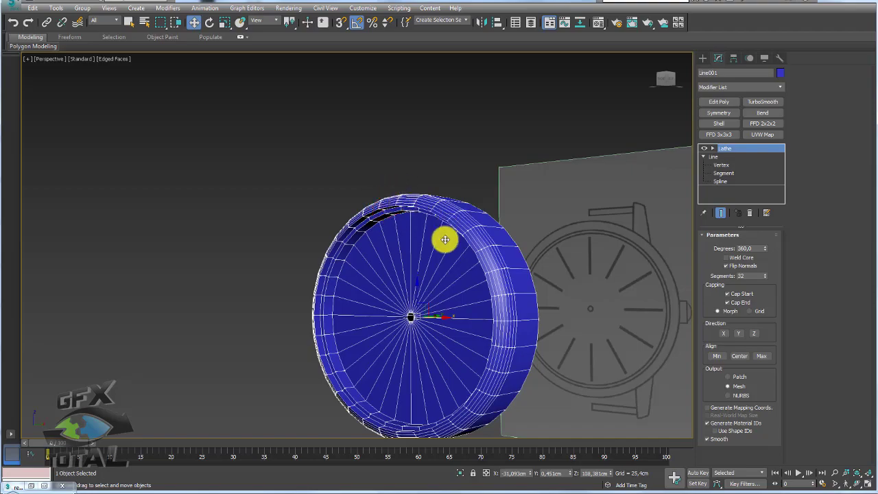
mouse_move(445, 240)
middle_mouse_down("alt")
mouse_move(486, 276)
mouse_move(490, 310)
mouse_move(431, 296)
mouse_move(482, 297)
middle_mouse_up("alt")
mouse_move(490, 251)
middle_mouse_down()
mouse_move(459, 185)
mouse_move(452, 143)
middle_mouse_up()
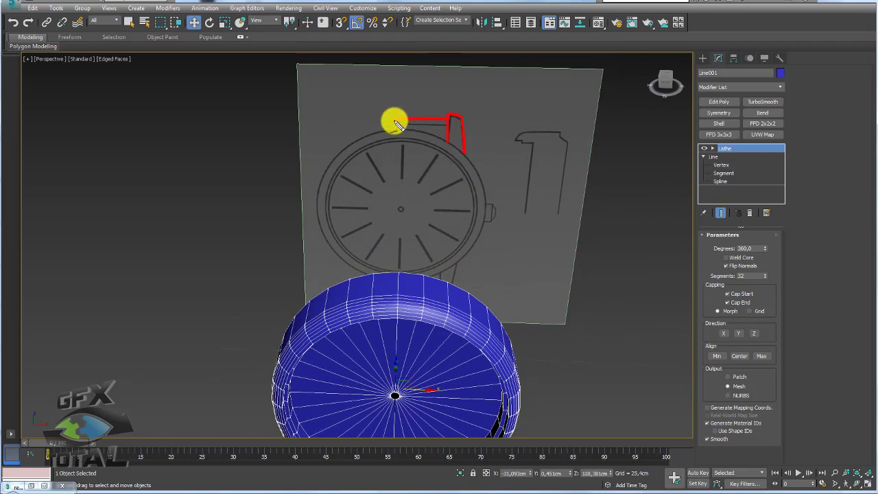
key("Escape")
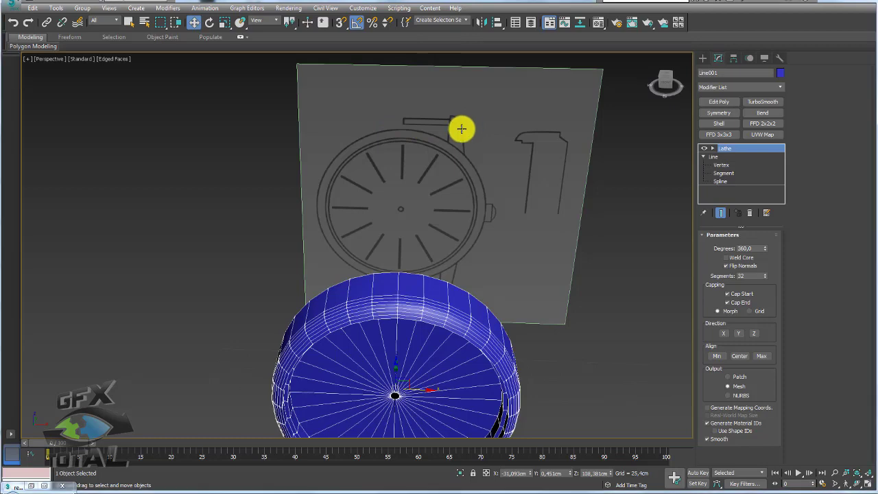
middle_click_drag(462, 128, 443, 275, "alt")
key("f")
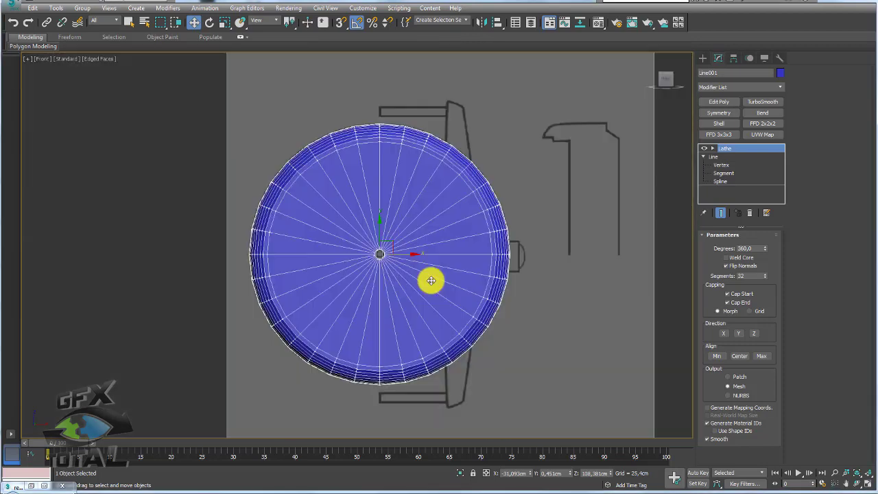
key("z")
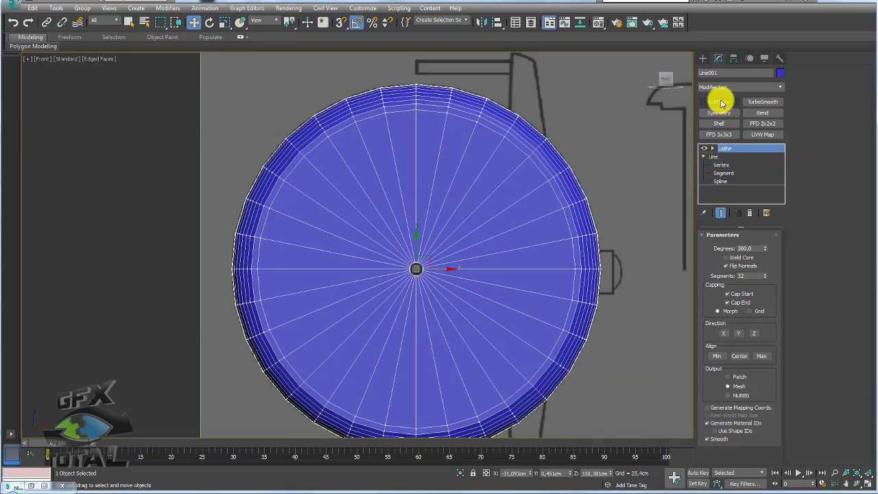
Add an Edit Poly modifier above the Lathe and select the rim polygons where the lug attaches.
left_click(718, 103)
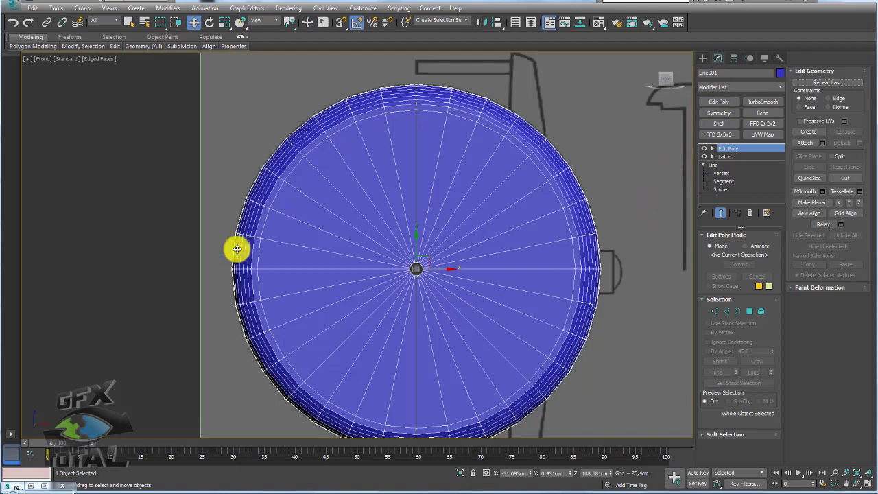
left_click(749, 311)
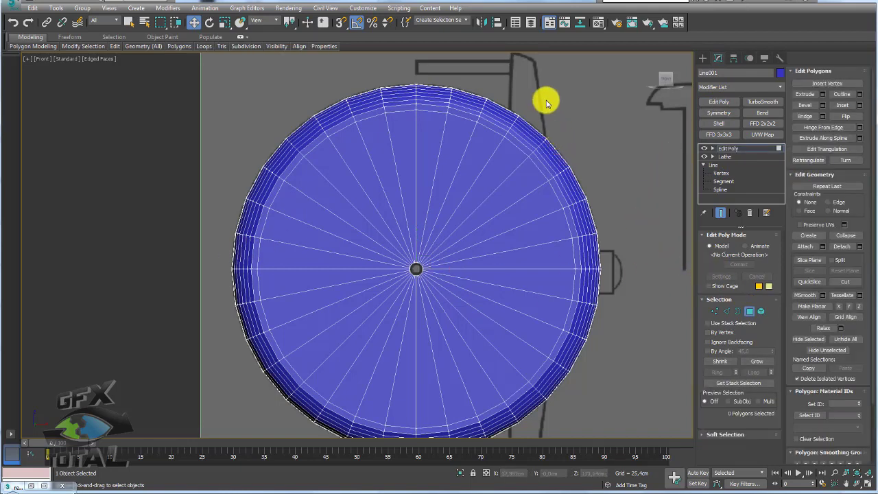
left_click_drag(526, 132, 528, 134)
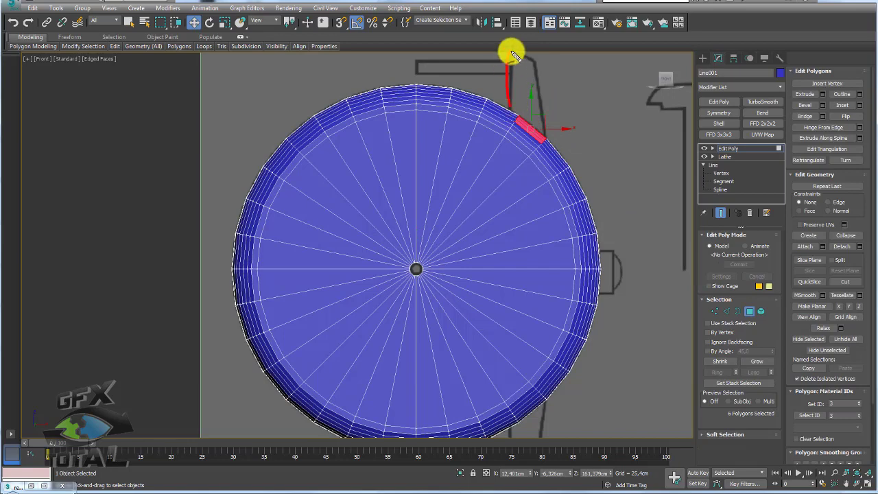
scroll(535, 137, "up", 1)
scroll(526, 141, "up", 3)
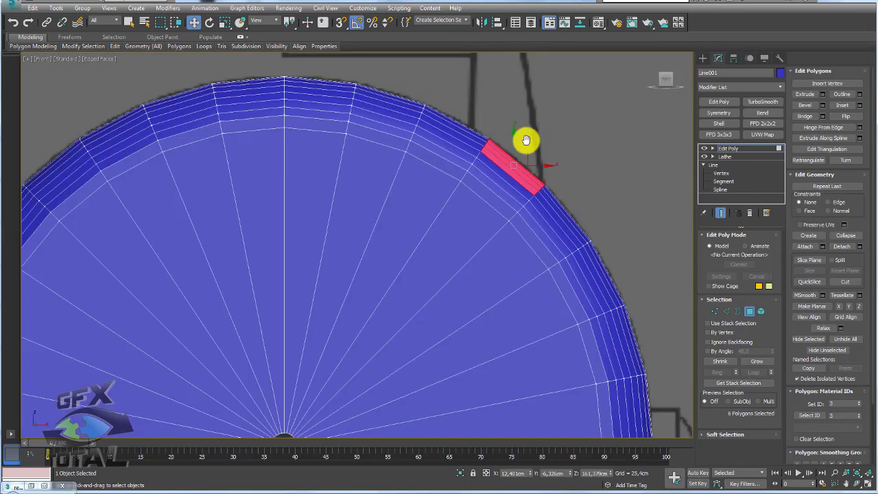
scroll(509, 137, "up", 3)
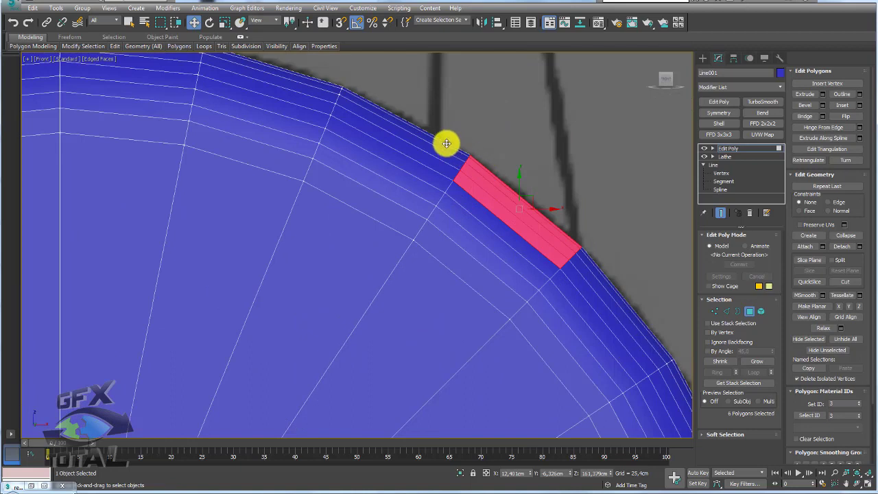
left_click_drag(432, 147, 437, 66)
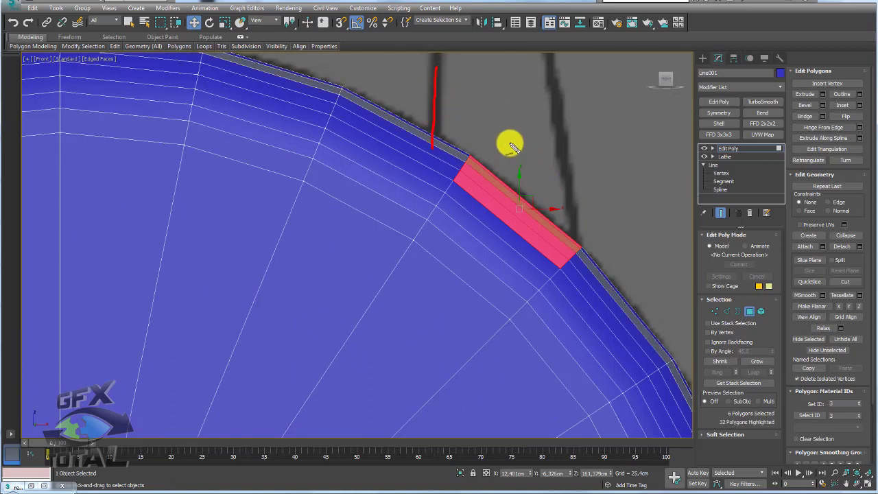
Connect the two selected rim edges with a new edge loop.
left_click(727, 310)
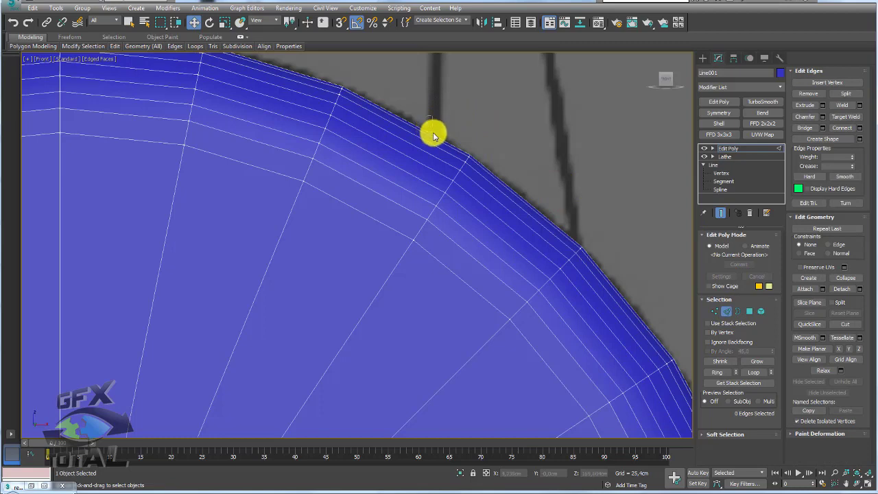
scroll(439, 137, "up", 2)
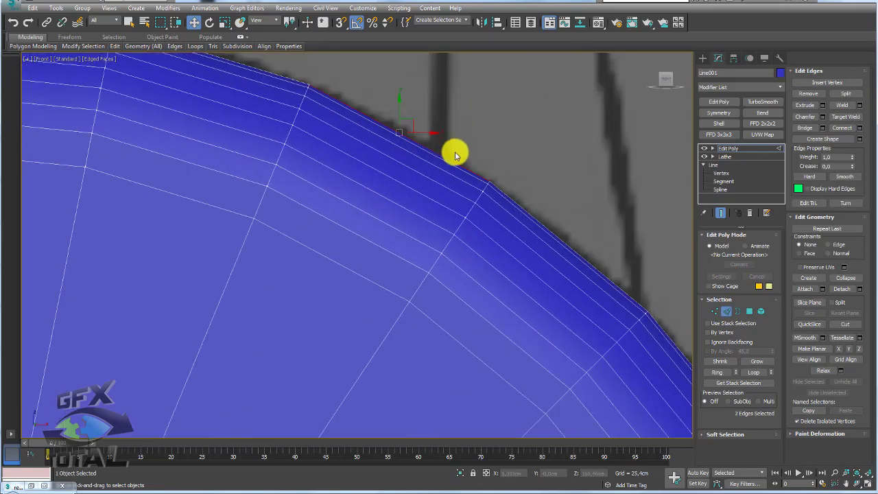
key("p")
middle_click_drag(471, 147, 463, 281, "alt")
scroll(408, 298, "up", 5)
scroll(417, 304, "up", 1)
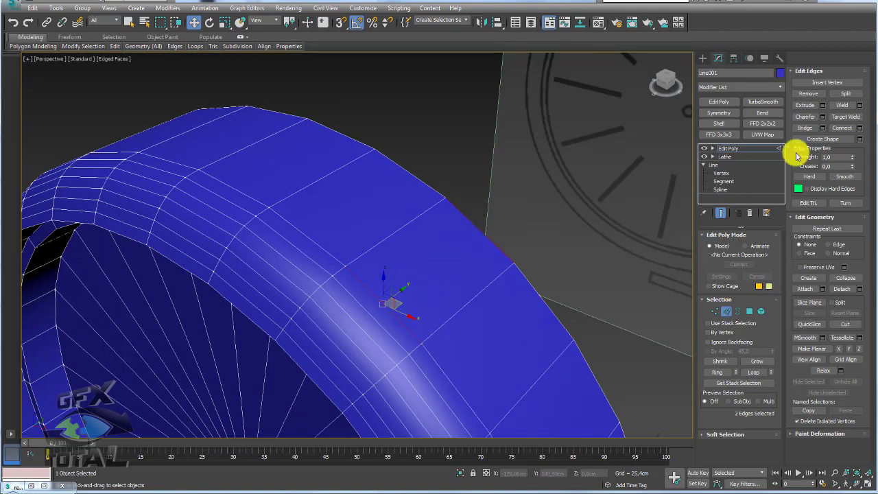
left_click(860, 127)
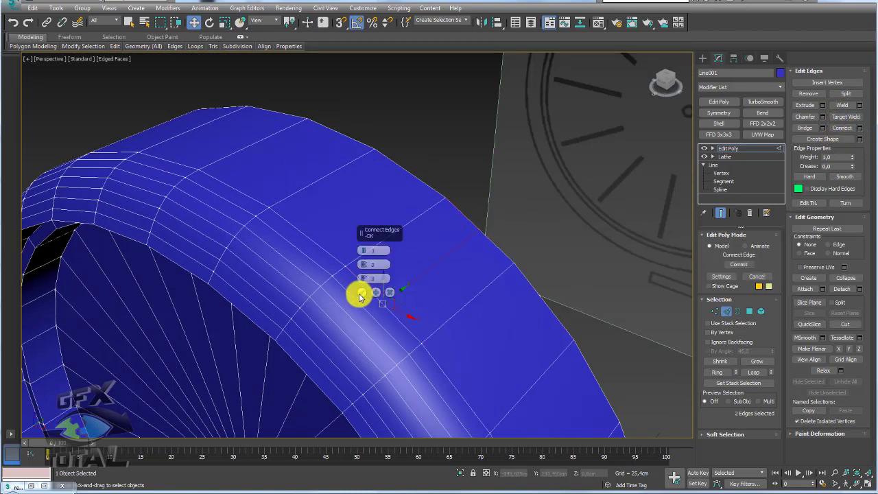
left_click(361, 293)
left_click(715, 311)
middle_click_drag(382, 329, 393, 258)
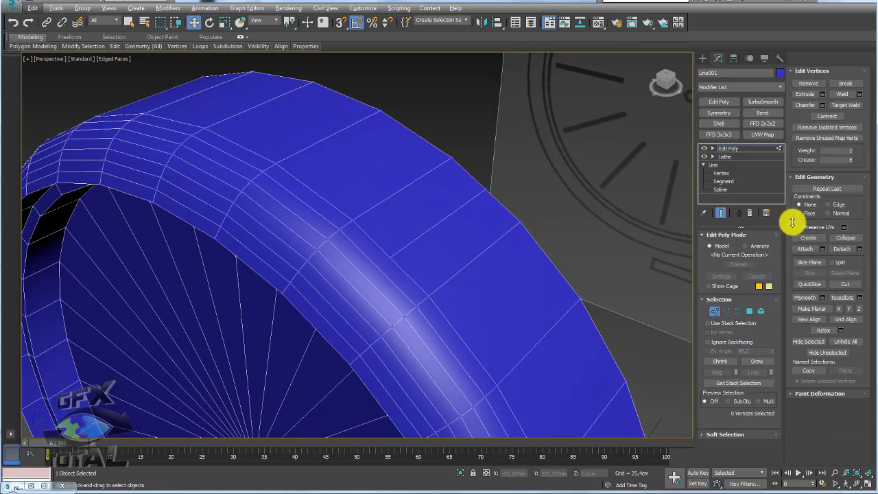
Cut new edges across the rim band with the Cut tool.
left_click(848, 285)
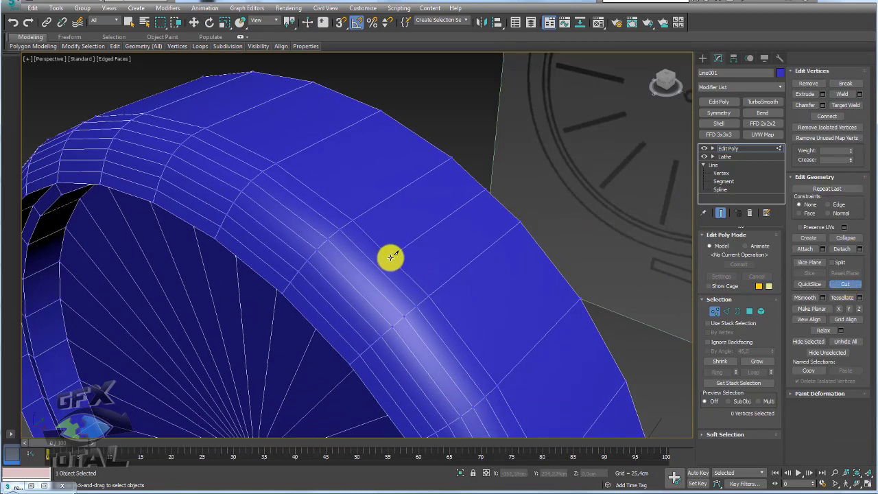
left_click(390, 255)
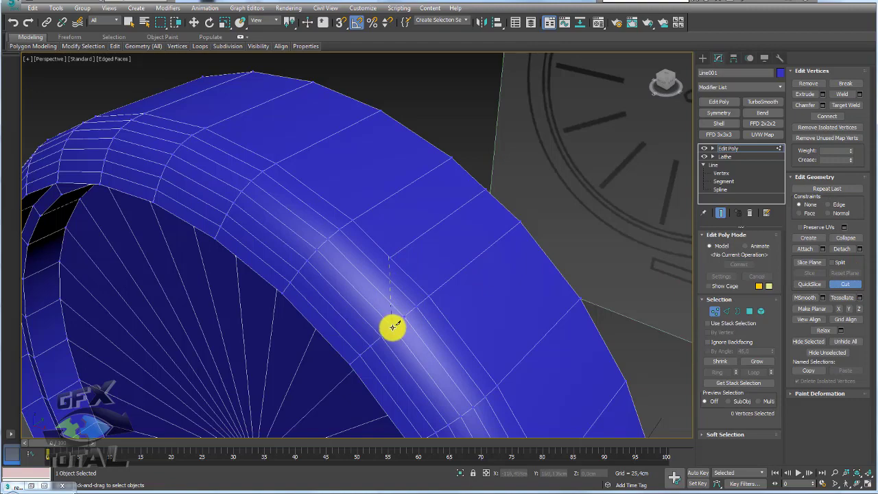
scroll(393, 327, "down", 5)
middle_click_drag(506, 270, 417, 265, "alt")
scroll(367, 261, "up", 3)
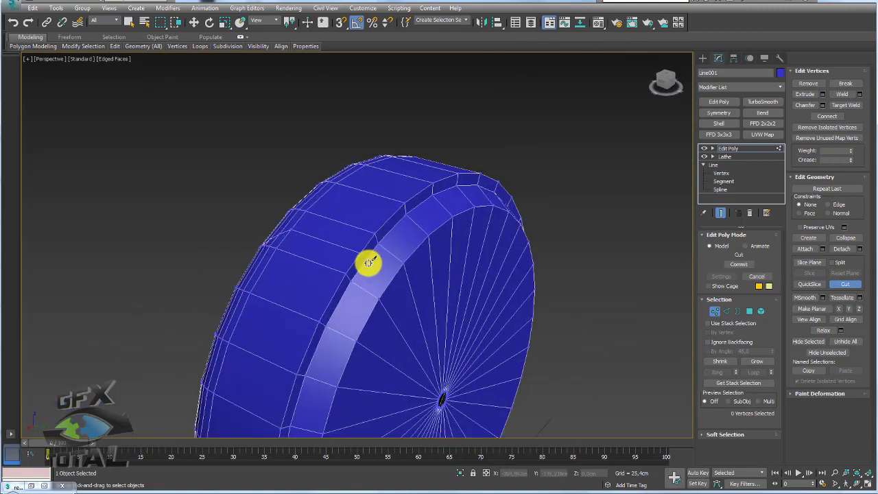
scroll(355, 255, "up", 3)
mouse_move(360, 245)
middle_mouse_down("alt")
mouse_move(354, 254)
mouse_move(294, 213)
middle_mouse_up("alt")
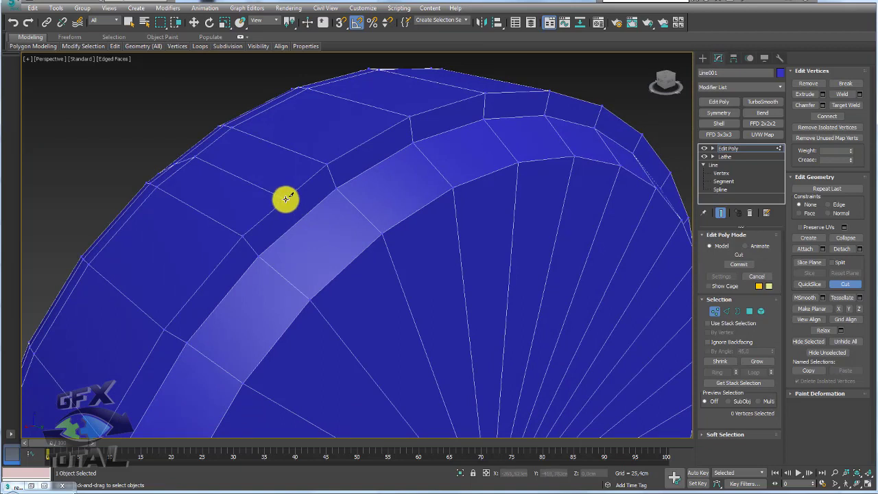
left_click(302, 218)
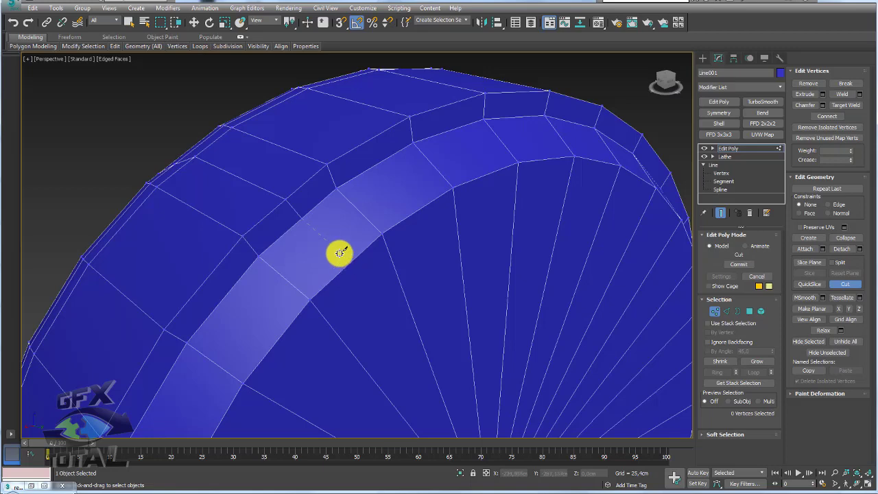
left_click(351, 266)
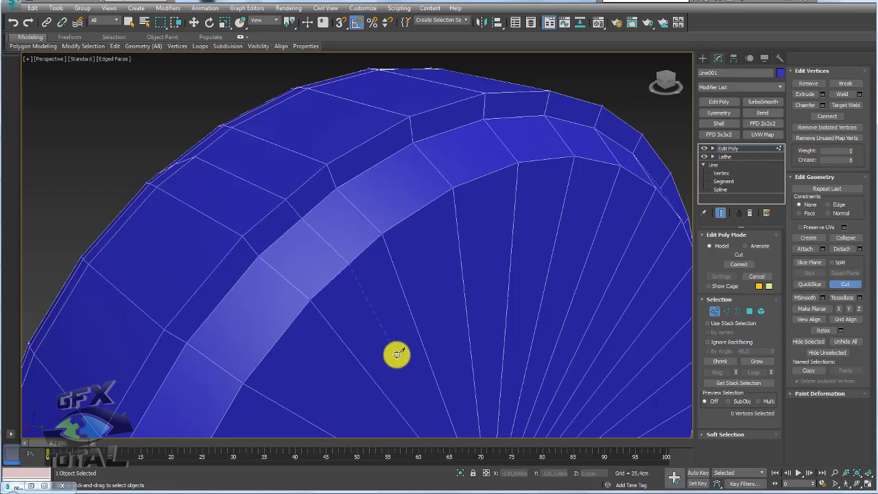
Orbit around the disc to check the new cuts, then end the Cut operation.
scroll(404, 368, "down", 5)
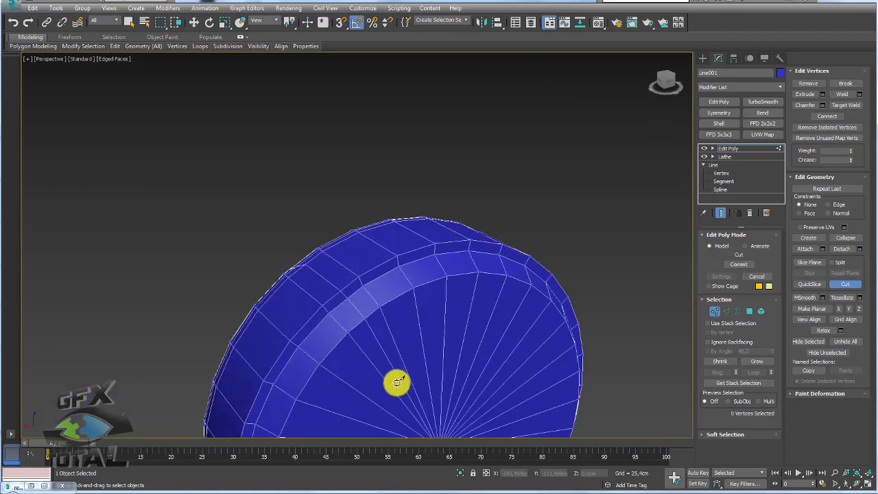
middle_click_drag(398, 378, 373, 298, "alt")
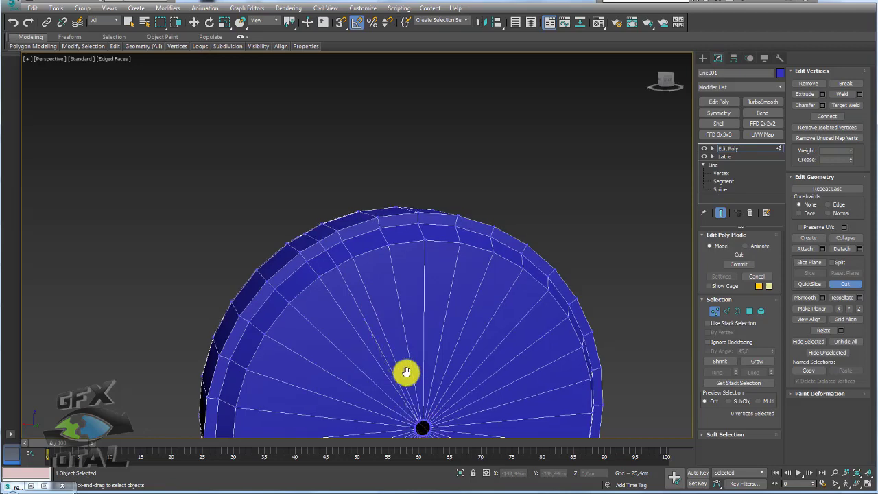
middle_click_drag(420, 420, 419, 391, "alt")
scroll(420, 407, "up", 5)
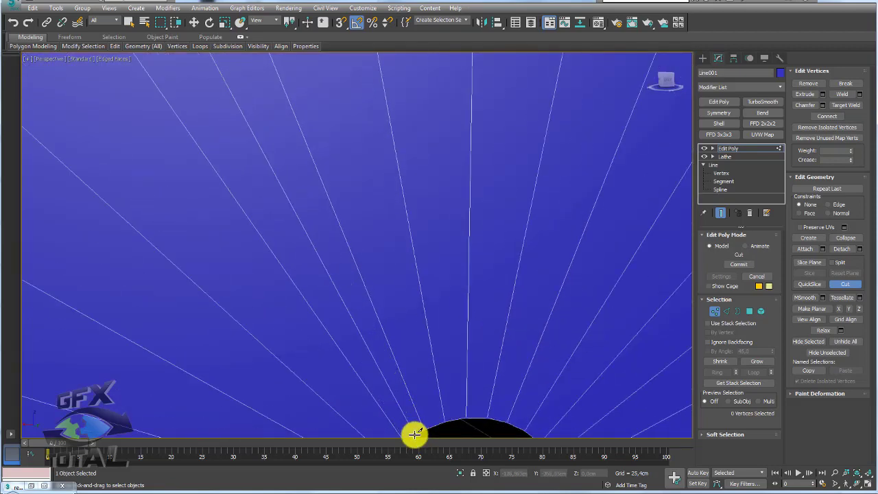
mouse_move(415, 434)
middle_mouse_down("alt")
mouse_move(367, 281)
mouse_move(320, 260)
mouse_move(308, 204)
mouse_move(322, 227)
middle_mouse_up("alt")
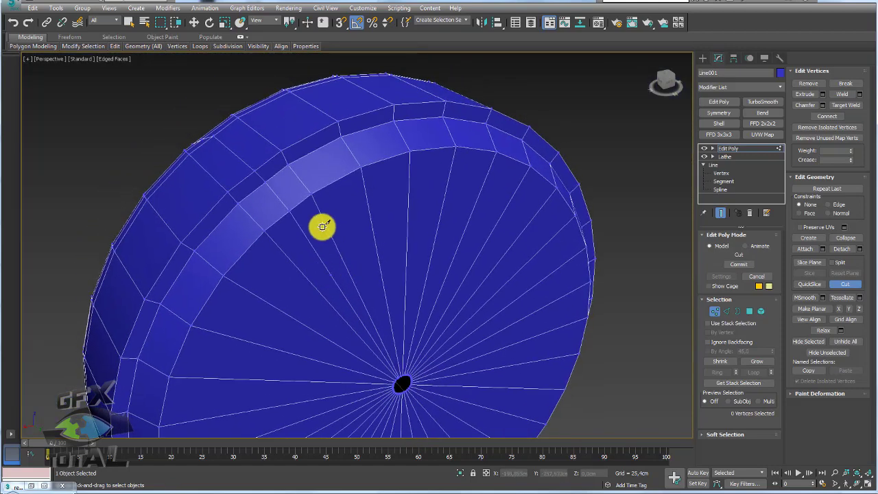
left_click_drag(307, 192, 236, 258)
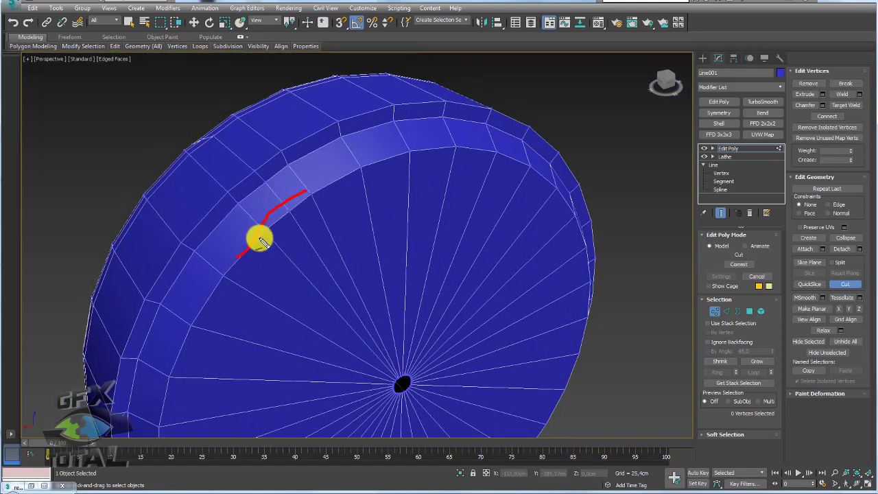
left_click_drag(287, 169, 221, 215)
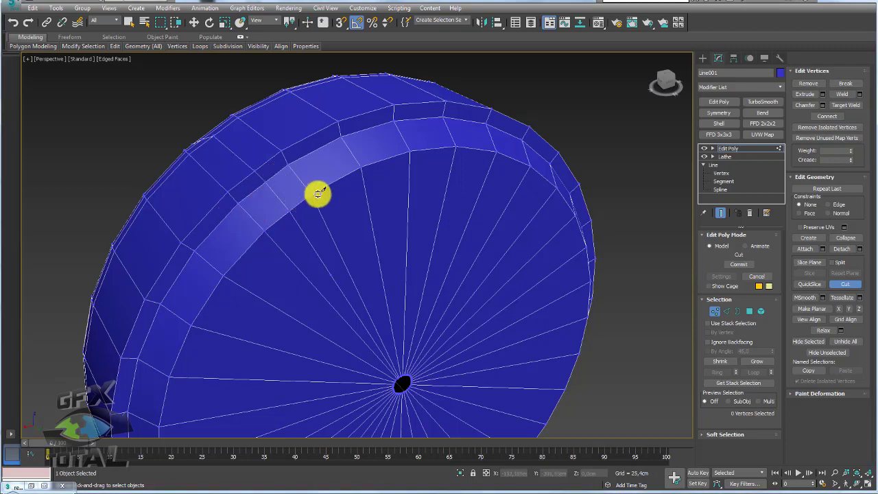
middle_click_drag(257, 172, 314, 186, "alt")
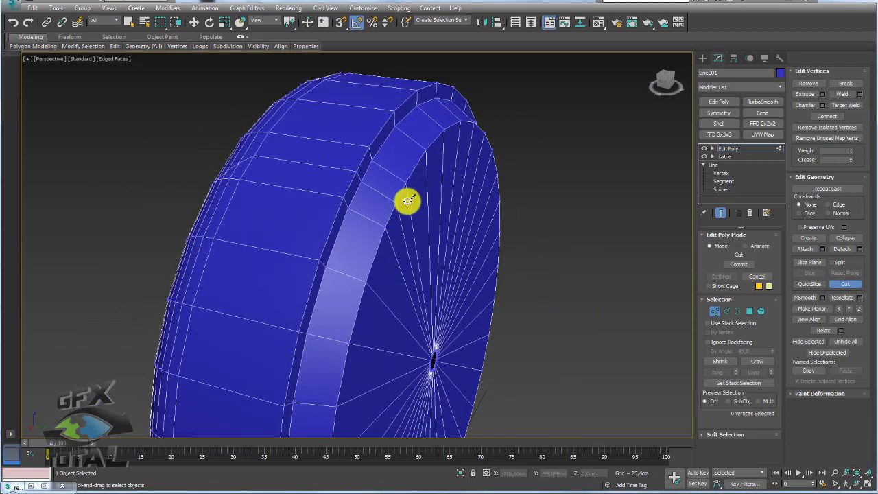
scroll(395, 191, "up", 3)
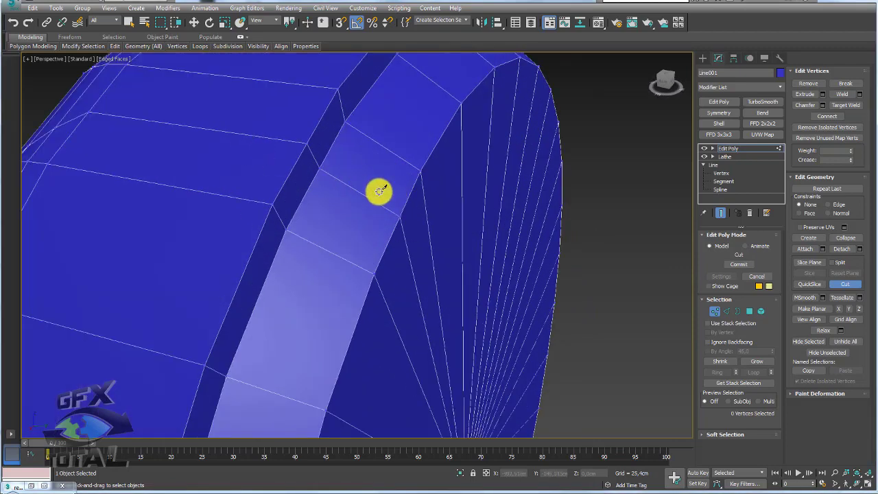
scroll(378, 190, "down", 4)
right_click(375, 190)
Select the unwanted edges on the rim and remove them.
mouse_move(374, 189)
middle_mouse_down("alt")
mouse_move(329, 204)
mouse_move(256, 192)
middle_mouse_up("alt")
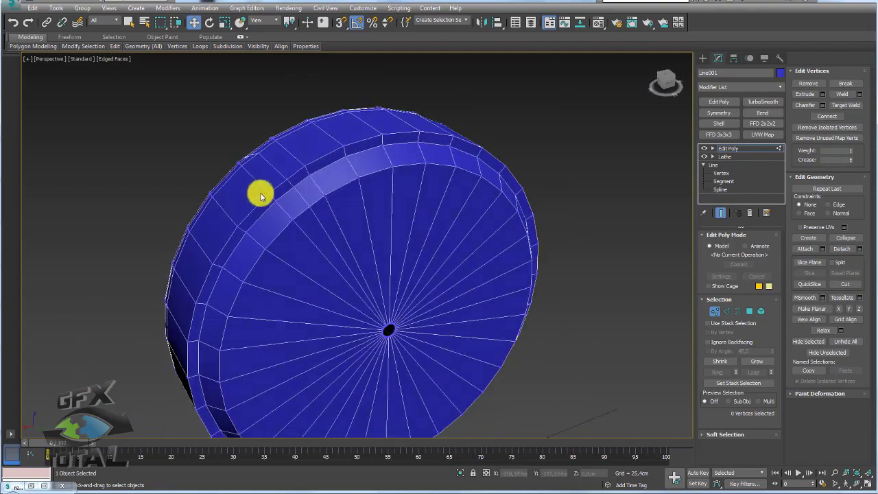
scroll(261, 193, "up", 4)
scroll(363, 178, "down", 2)
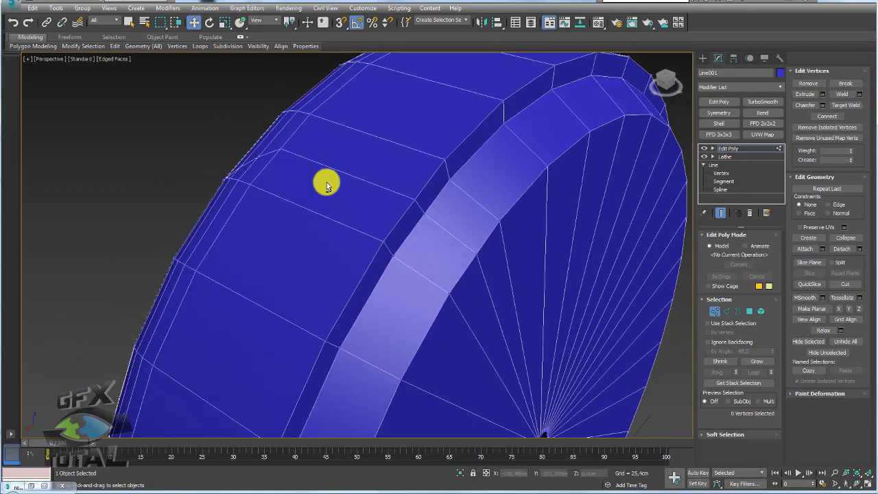
middle_click_drag(323, 182, 366, 153, "alt")
middle_click_drag(349, 187, 446, 206, "alt")
left_click(727, 311)
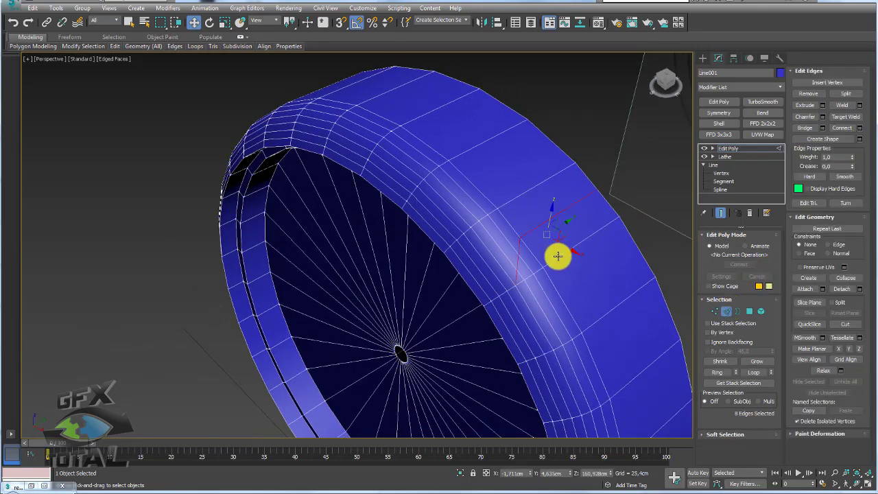
left_click(558, 256)
scroll(581, 254, "up", 3)
mouse_move(470, 245)
middle_mouse_down("alt")
mouse_move(486, 239)
mouse_move(508, 254)
middle_mouse_up("alt")
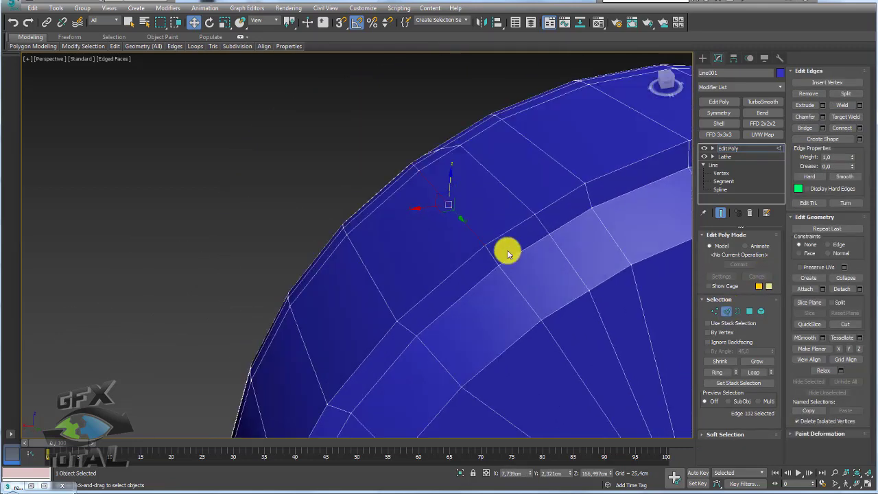
left_click(715, 311)
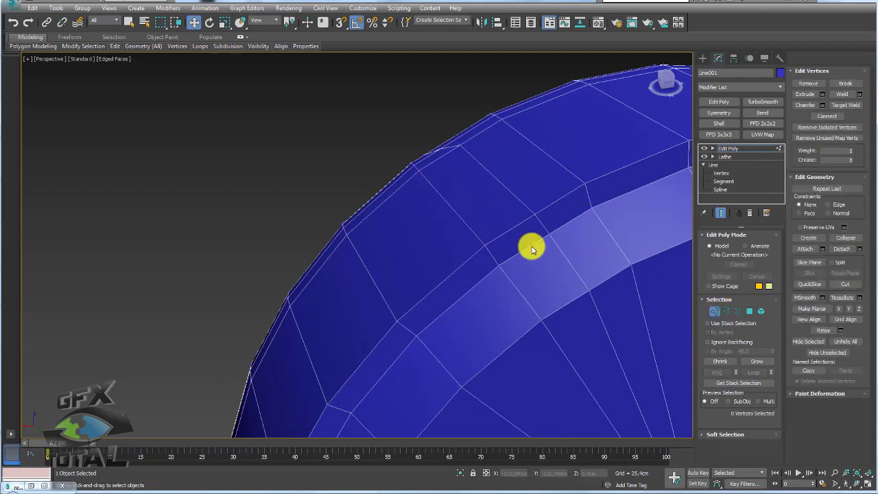
left_click(534, 215)
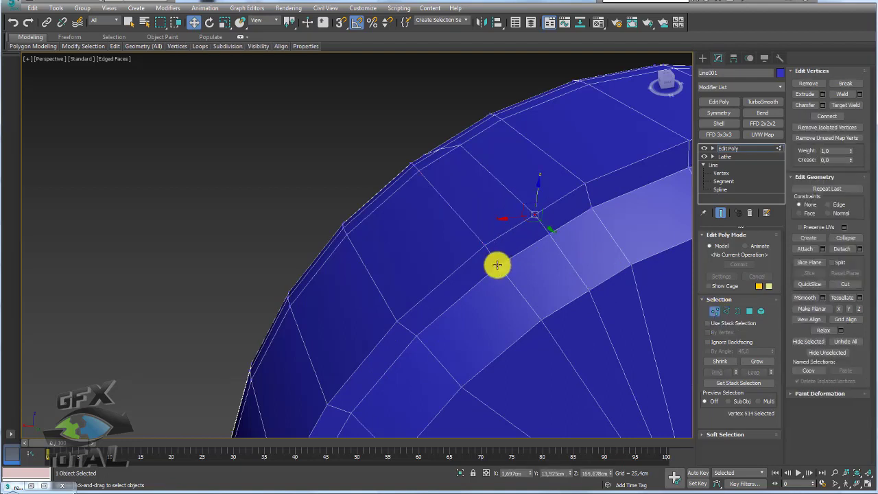
left_click(727, 310)
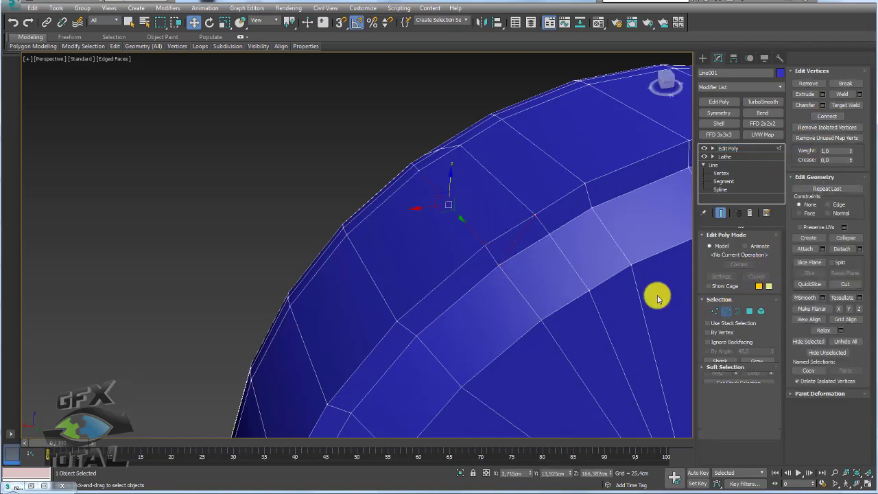
mouse_move(547, 229)
middle_mouse_down("alt")
mouse_move(569, 259)
mouse_move(484, 198)
middle_mouse_up("alt")
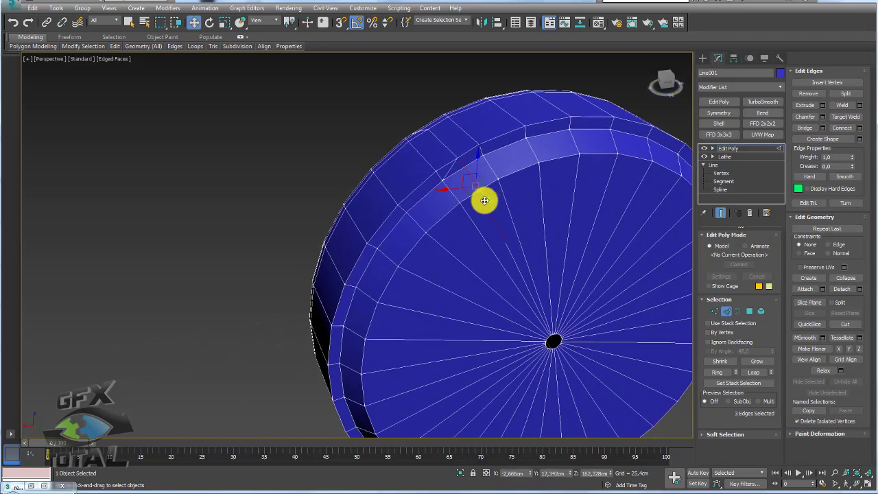
left_click(810, 96)
Select the outer rim polygon where the strap lug will go.
mouse_move(406, 143)
middle_mouse_down("alt")
mouse_move(461, 203)
mouse_move(488, 215)
mouse_move(353, 231)
mouse_move(594, 119)
middle_mouse_up("alt")
left_click(605, 115)
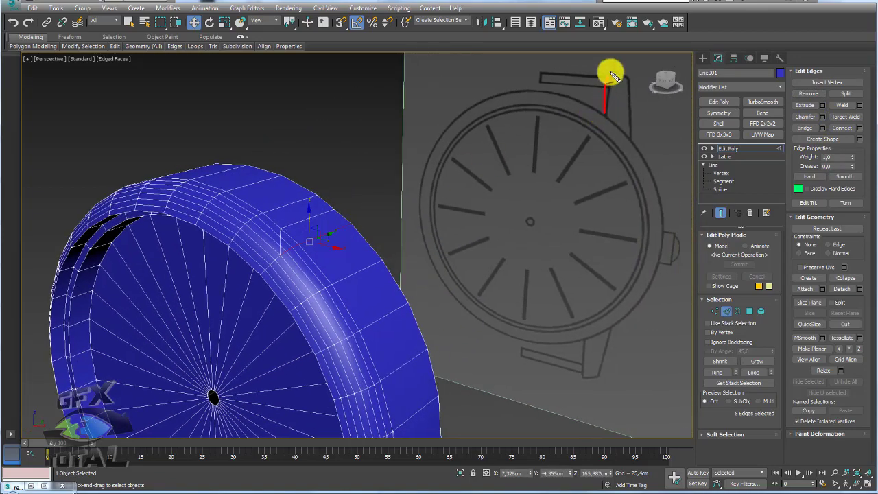
mouse_move(433, 236)
middle_mouse_down("alt")
mouse_move(402, 251)
mouse_move(337, 245)
middle_mouse_up("alt")
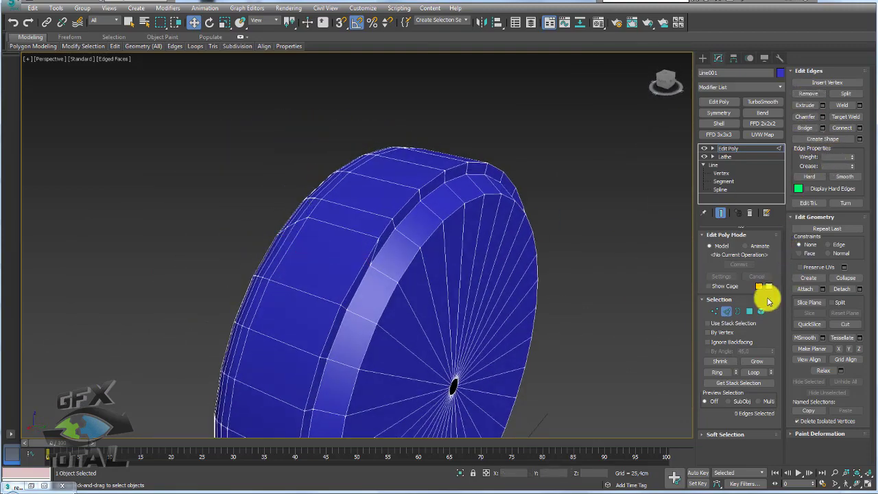
left_click(745, 312)
left_click(322, 275)
mouse_move(333, 279)
middle_mouse_down("alt")
mouse_move(471, 249)
mouse_move(403, 235)
mouse_move(441, 240)
mouse_move(449, 254)
middle_mouse_up("alt")
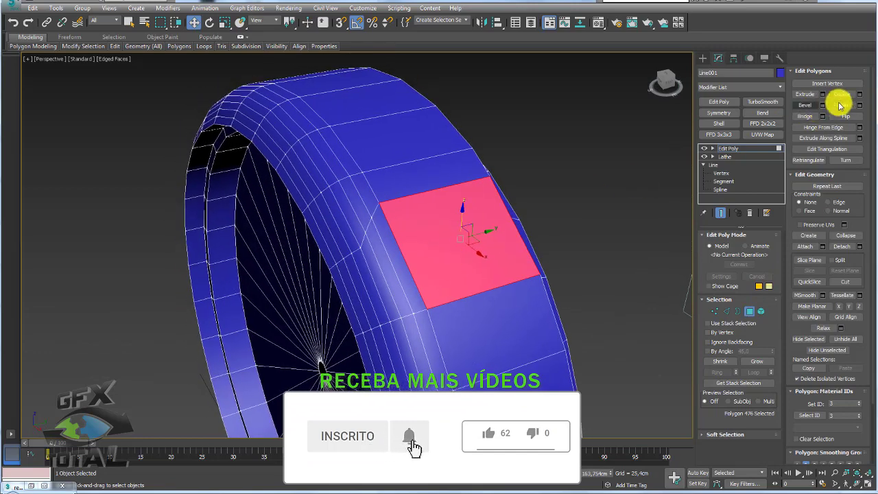
Inset the selected rim face and raise it slightly above the rim.
left_click(859, 106)
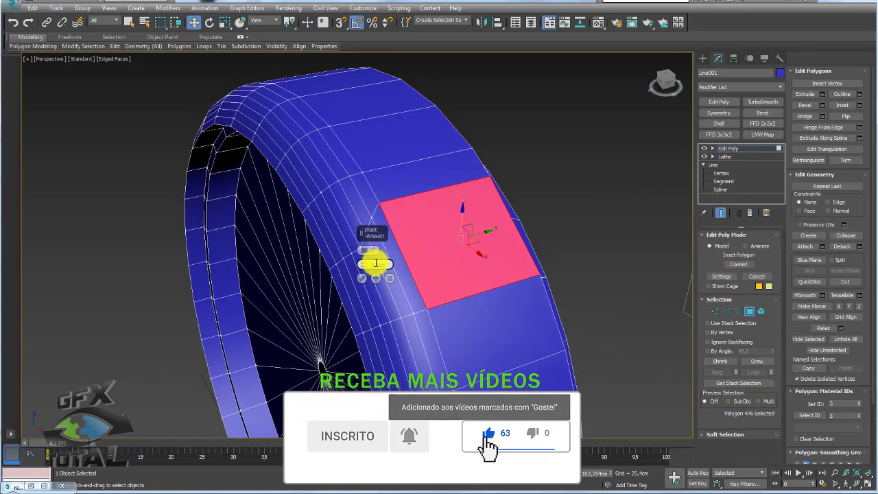
left_click_drag(363, 264, 363, 263)
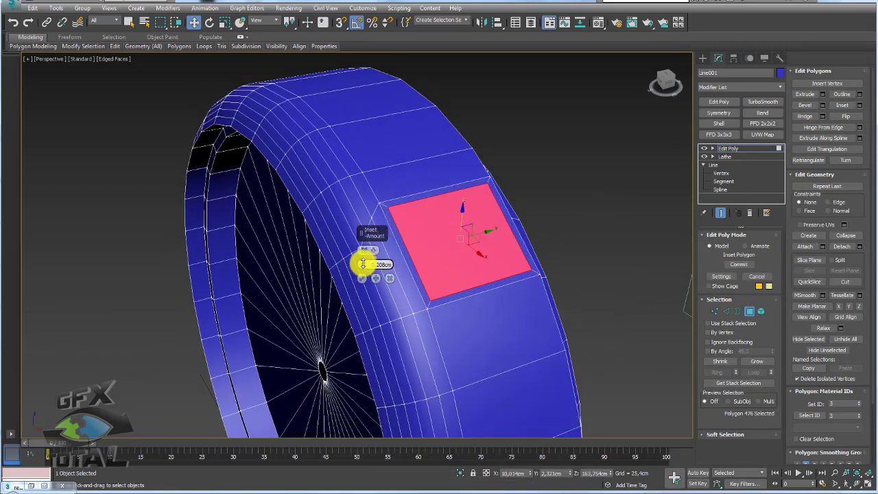
left_click(363, 277)
middle_click_drag(362, 276, 439, 247, "alt")
scroll(439, 247, "up", 3)
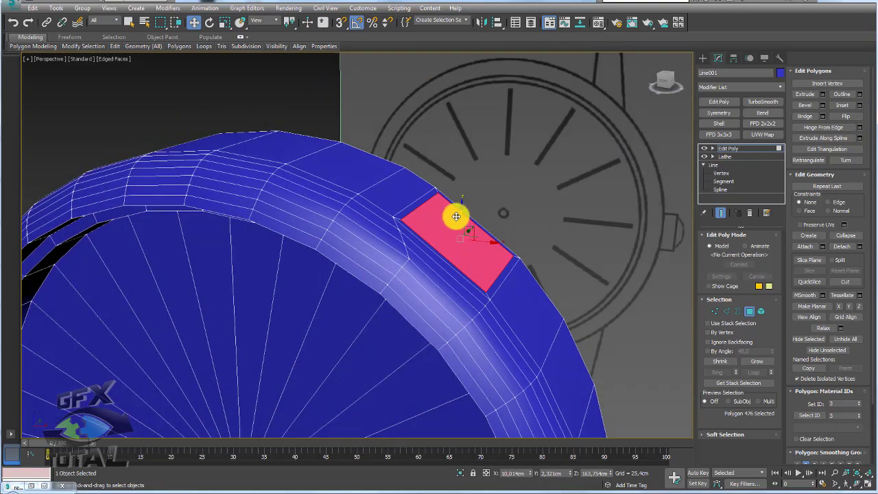
left_click_drag(461, 212, 461, 203)
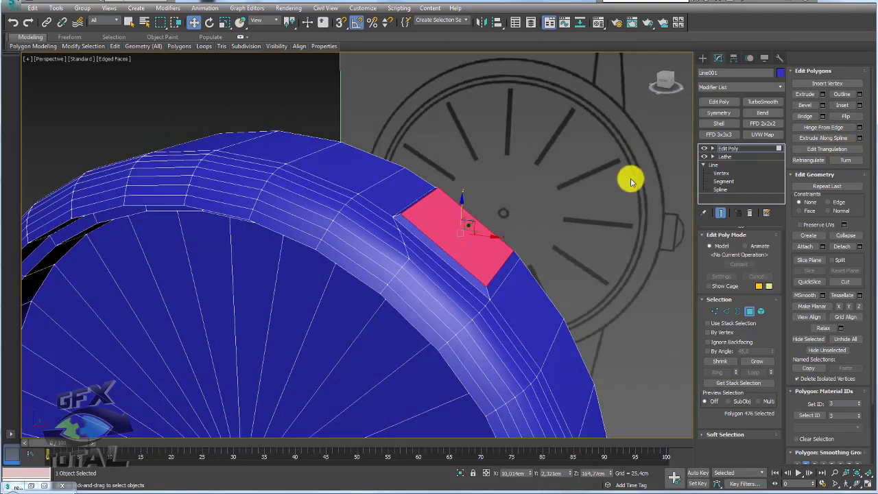
Inset the raised face again and pull the inner face up into a pad.
left_click(859, 106)
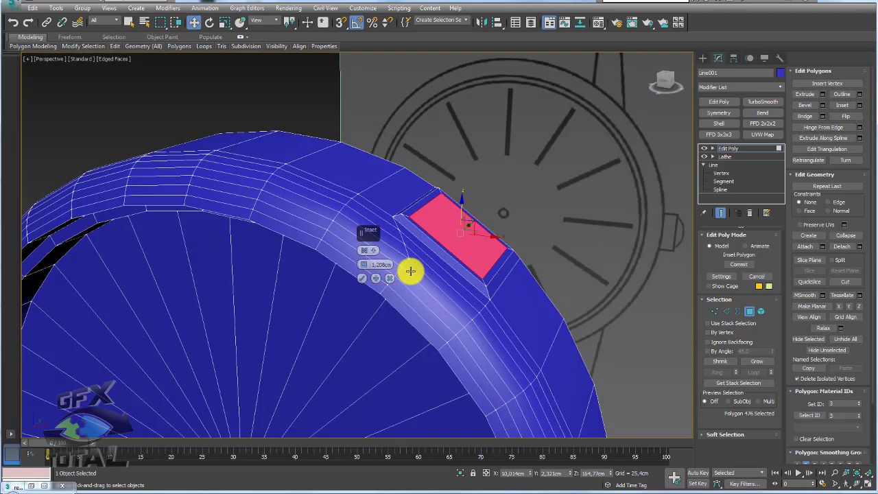
left_click(363, 279)
left_click_drag(461, 206, 461, 188)
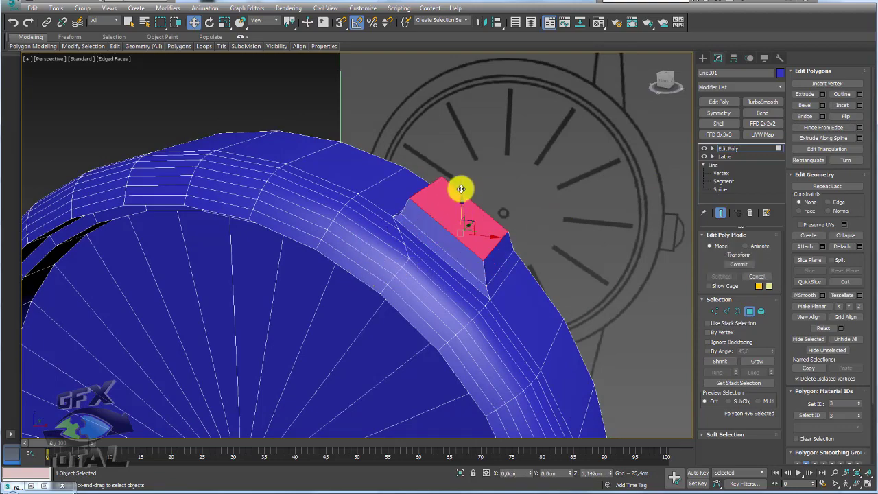
mouse_move(461, 189)
middle_mouse_down("alt")
mouse_move(487, 206)
mouse_move(462, 182)
middle_mouse_up("alt")
In Front view, move and scale the raised face to fit the reference outline.
key("f")
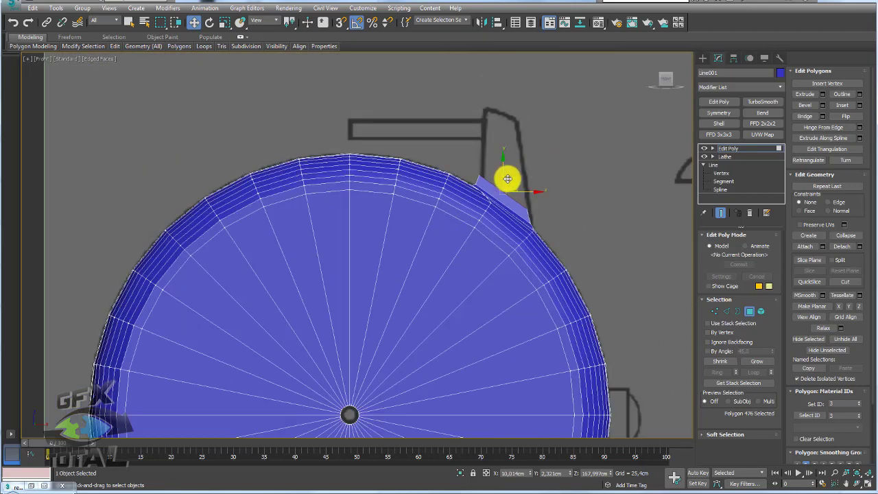
scroll(508, 178, "up", 2)
left_click_drag(510, 194, 516, 198)
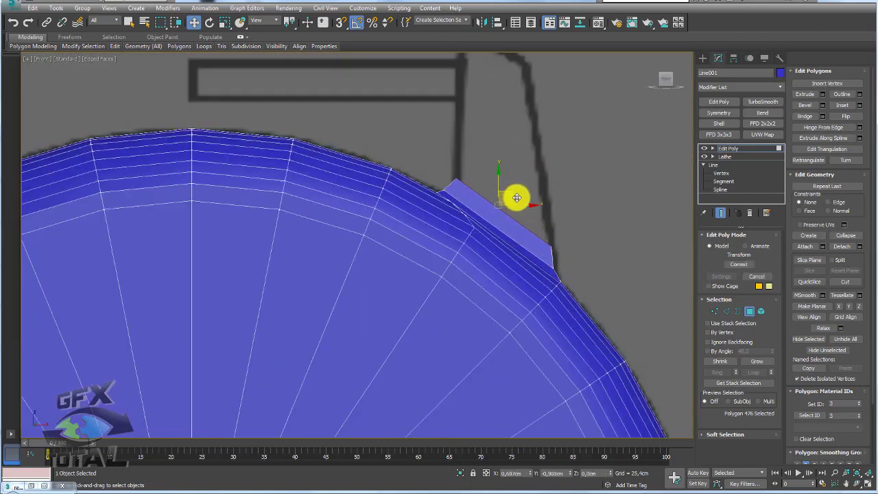
key("r")
key("w")
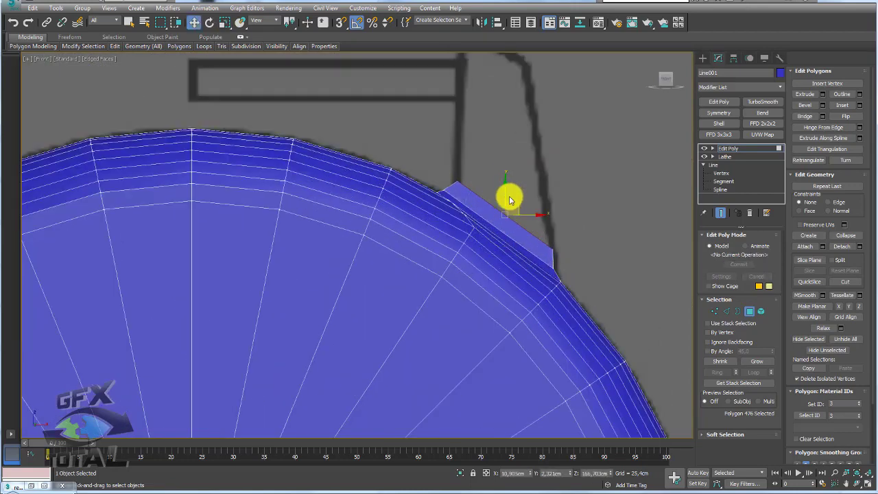
key("r")
left_click_drag(506, 179, 508, 182)
left_click_drag(531, 211, 523, 208)
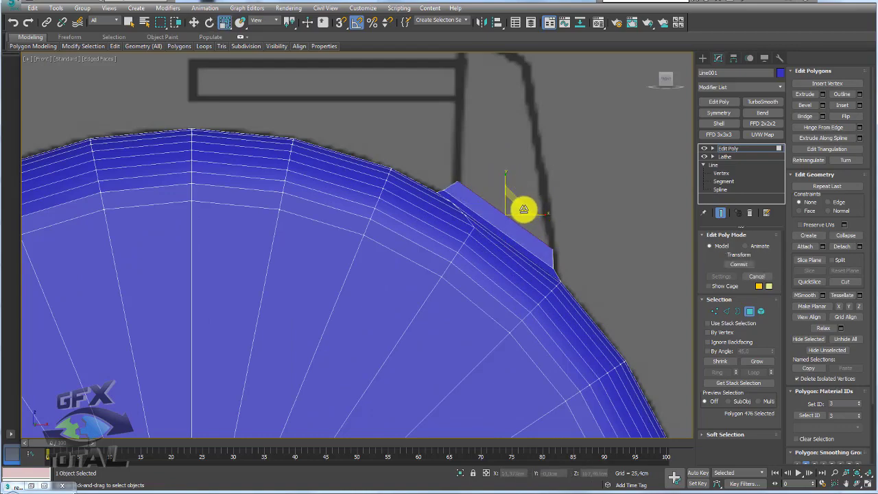
mouse_move(553, 249)
middle_mouse_down("alt")
mouse_move(451, 270)
mouse_move(458, 258)
middle_mouse_up("alt")
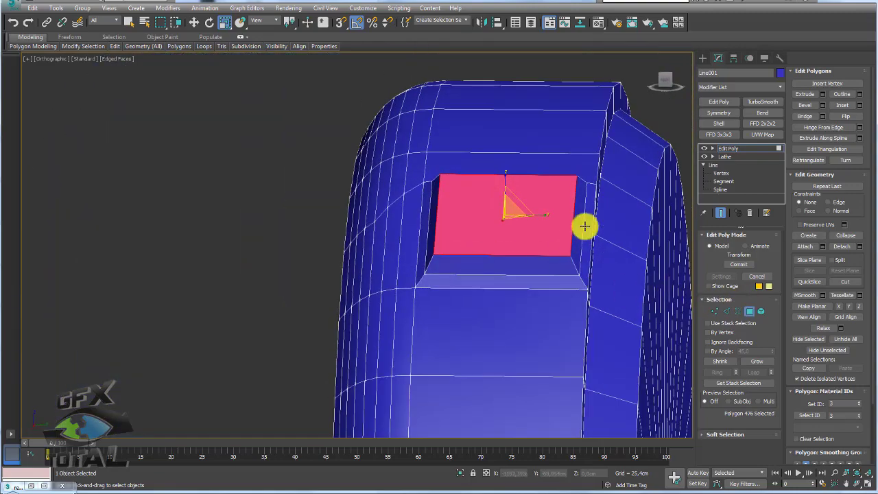
Delete the inset face on the rim, leaving a hole.
left_click(725, 311)
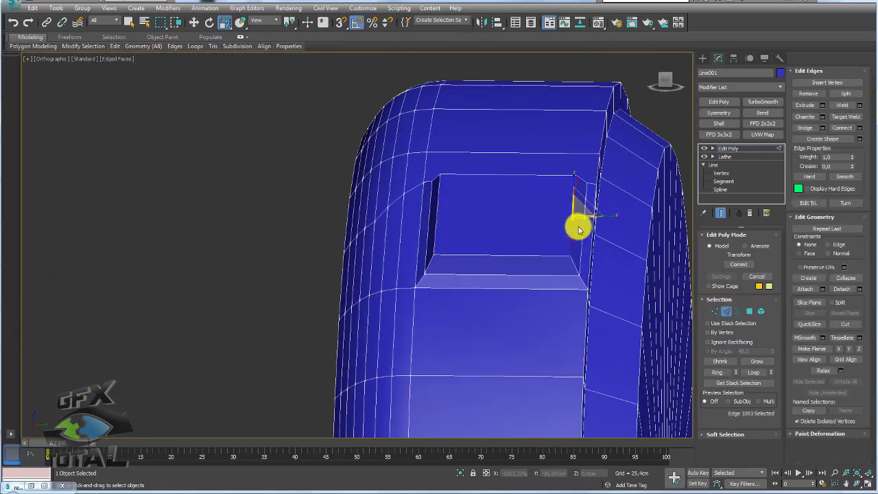
key("w")
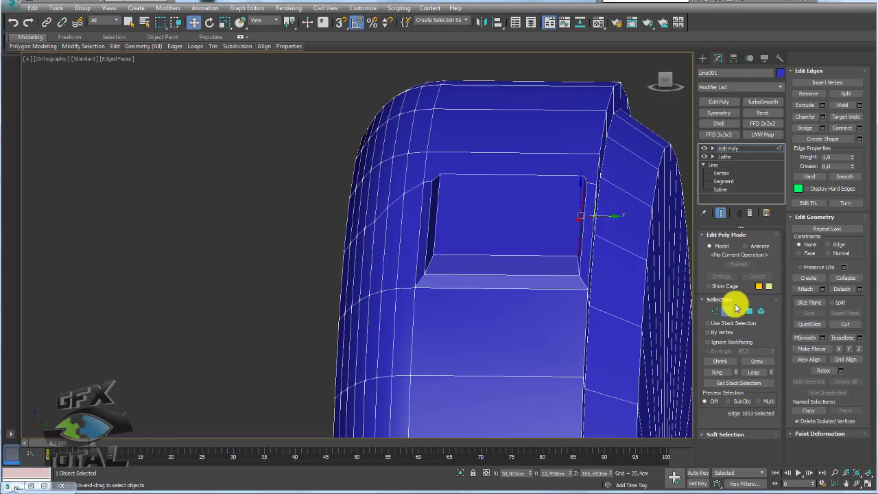
left_click(750, 311)
left_click(511, 223)
mouse_move(455, 219)
middle_mouse_down("alt")
mouse_move(526, 221)
mouse_move(510, 235)
middle_mouse_up("alt")
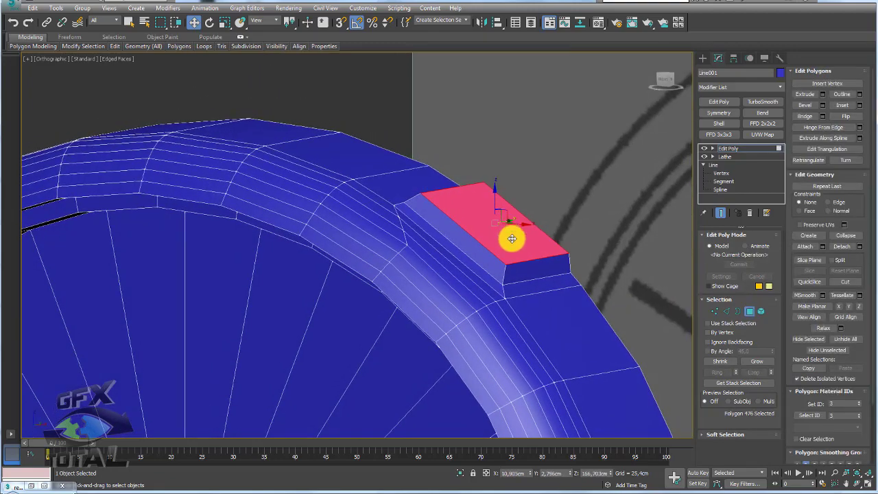
key("Delete")
Shift-drag the hole's border upward into a tall open box.
key("3")
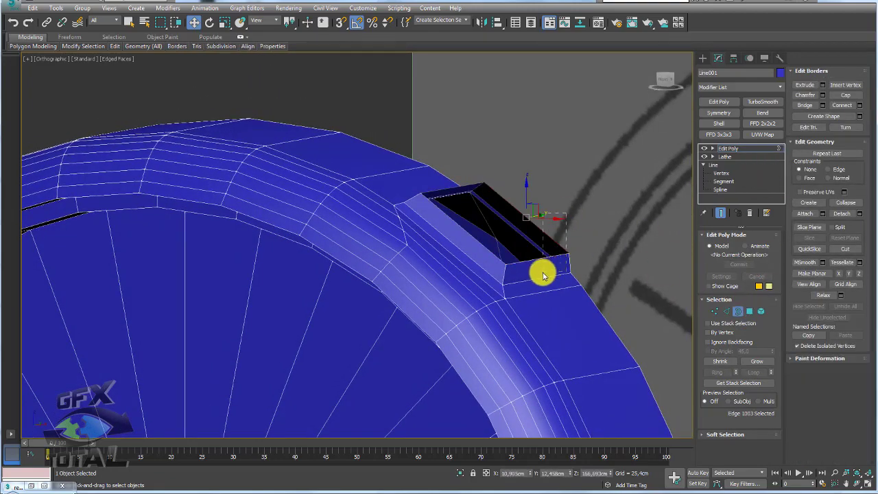
left_click(539, 272)
mouse_move(539, 273)
middle_mouse_down("alt")
mouse_move(562, 231)
mouse_move(556, 221)
mouse_move(533, 236)
mouse_move(520, 218)
middle_mouse_up("alt")
left_click_drag(518, 221, 520, 119, "shift")
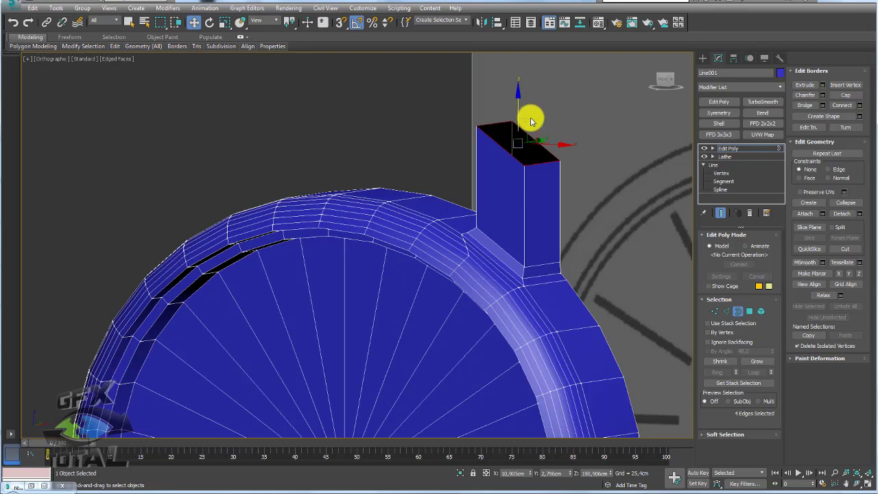
In Front view, lower the box top to the reference lug height.
key("f")
scroll(522, 206, "up", 1)
scroll(481, 212, "up", 4)
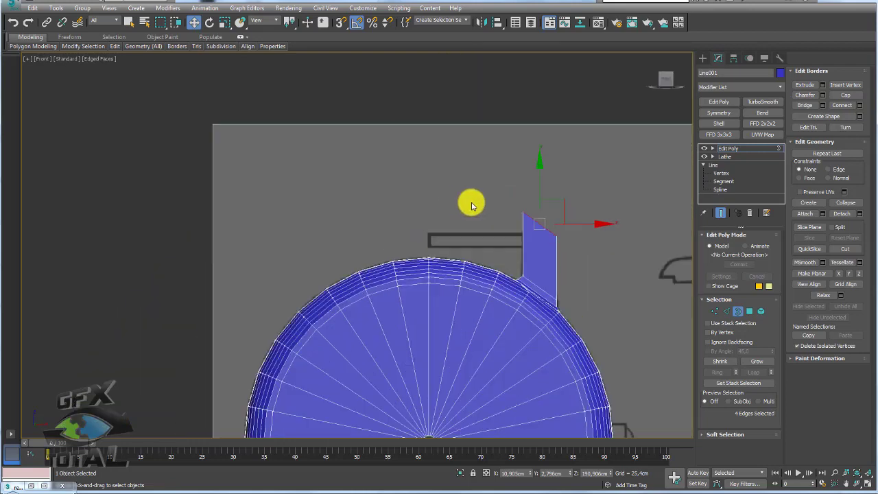
scroll(549, 232, "up", 3)
mouse_move(535, 176)
left_mouse_down()
mouse_move(535, 249)
mouse_move(537, 205)
left_mouse_up()
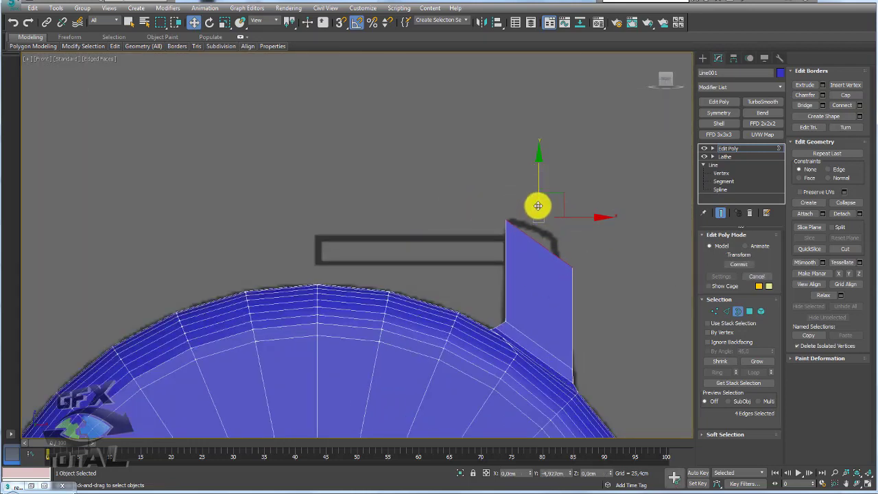
Raise and shift the box's top corner vertices so its top slants back from the case.
left_click(716, 311)
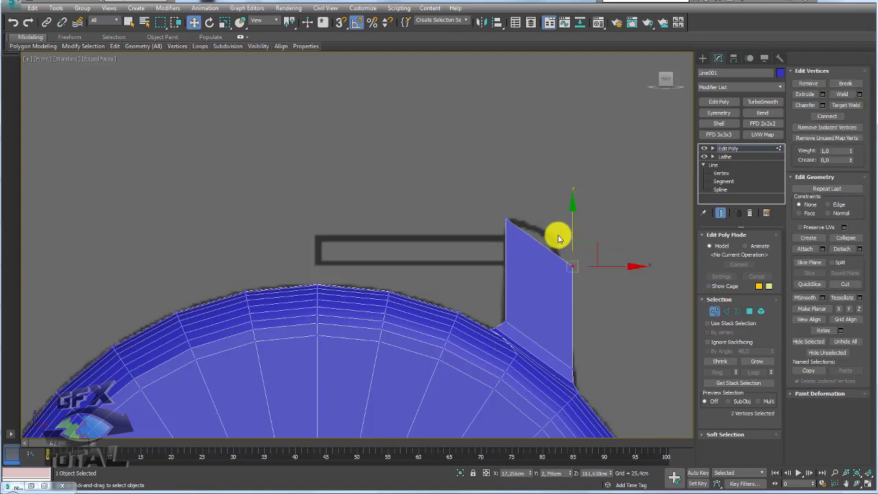
mouse_move(571, 234)
left_mouse_down()
mouse_move(570, 205)
mouse_move(592, 241)
mouse_move(572, 212)
left_mouse_up()
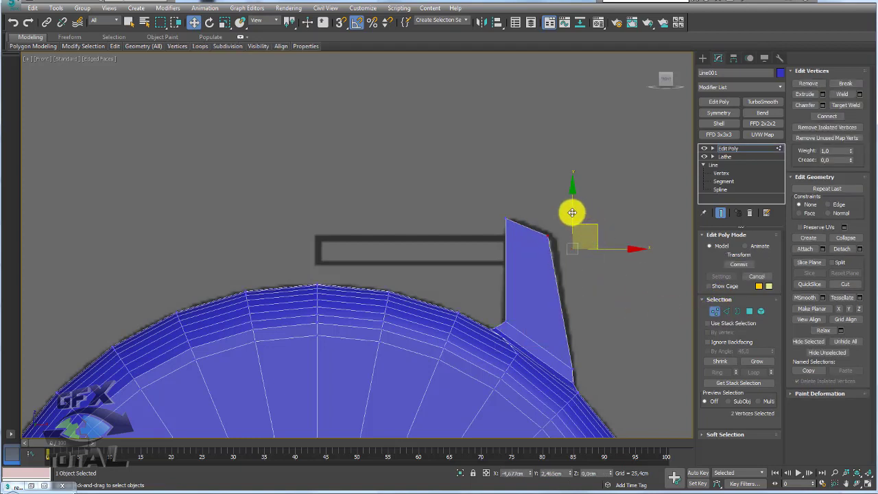
left_click(506, 219)
left_click(559, 236, "ctrl")
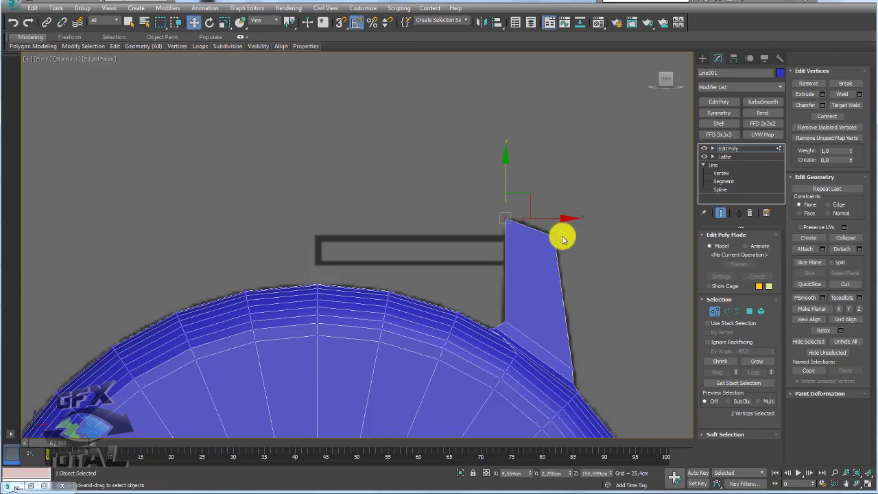
key("p")
mouse_move(617, 277)
middle_mouse_down("alt")
mouse_move(501, 198)
mouse_move(488, 171)
mouse_move(497, 199)
middle_mouse_up("alt")
left_click_drag(486, 180, 574, 188)
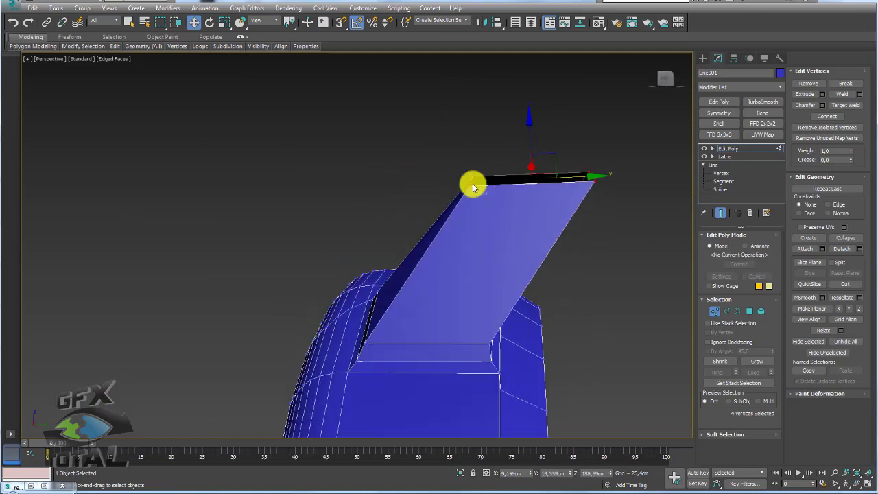
mouse_move(472, 176)
left_mouse_down()
mouse_move(543, 184)
mouse_move(508, 195)
mouse_move(552, 186)
left_mouse_up()
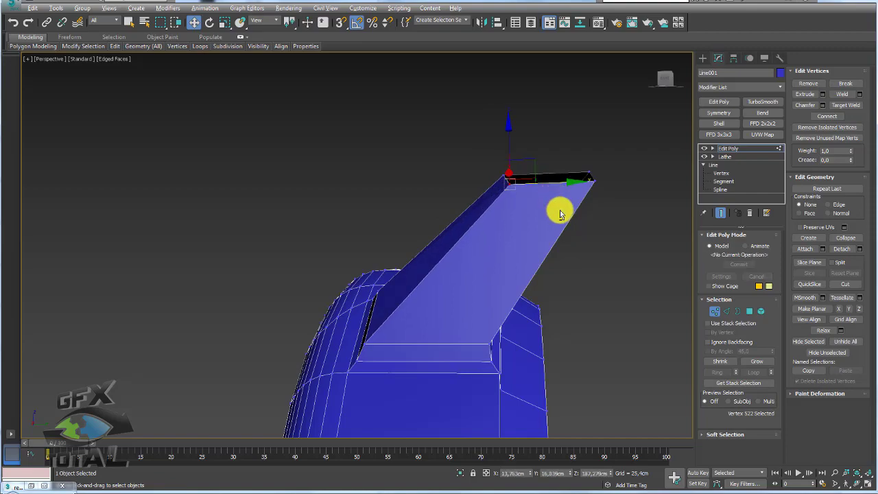
mouse_move(558, 208)
middle_mouse_down("alt")
mouse_move(587, 225)
mouse_move(560, 210)
middle_mouse_up("alt")
Pull the box's corner vertex outward and inspect the arm from around the case.
mouse_move(466, 216)
middle_mouse_down("alt")
mouse_move(529, 254)
mouse_move(587, 247)
middle_mouse_up("alt")
left_click_drag(584, 217, 601, 228)
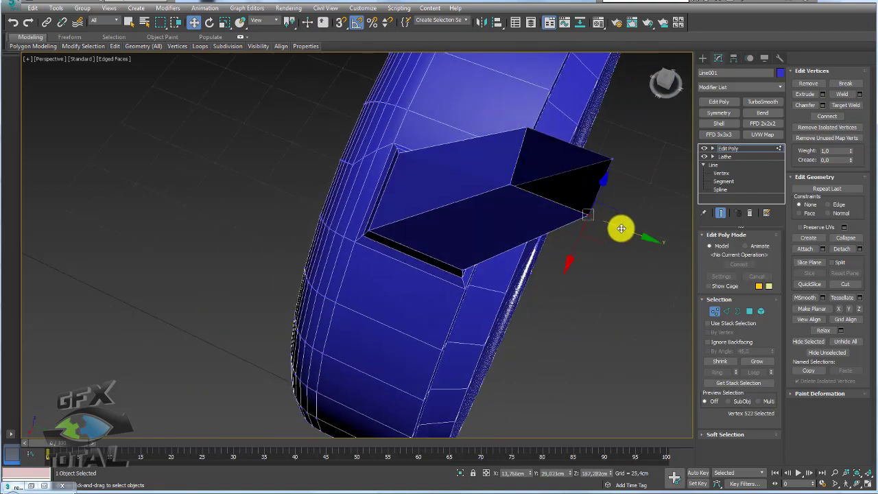
middle_click_drag(620, 229, 574, 196, "alt")
scroll(597, 227, "down", 5)
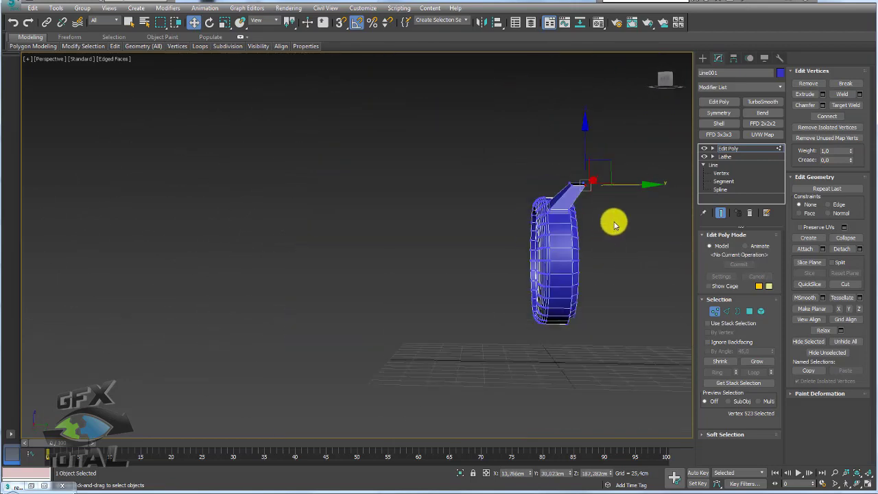
mouse_move(614, 225)
middle_mouse_down("alt")
mouse_move(445, 210)
mouse_move(473, 193)
mouse_move(352, 187)
mouse_move(337, 212)
mouse_move(366, 198)
mouse_move(368, 218)
middle_mouse_up("alt")
scroll(348, 179, "up", 5)
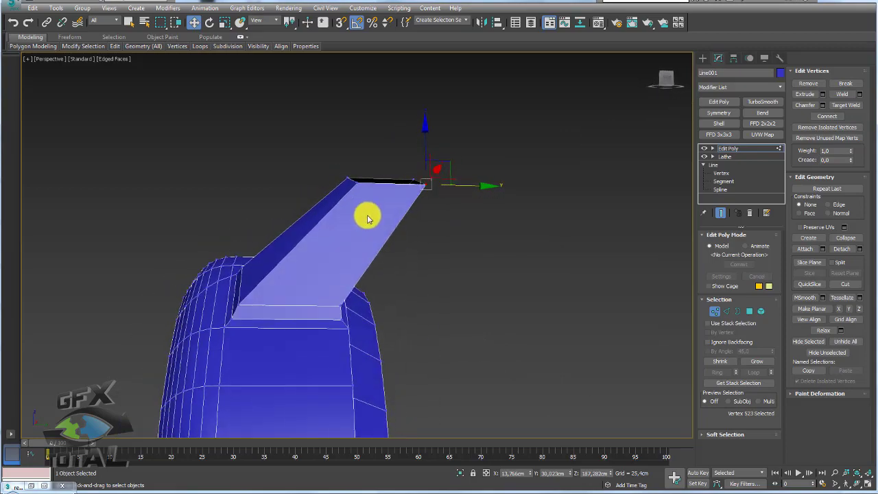
mouse_move(440, 217)
middle_mouse_down("alt")
mouse_move(425, 219)
mouse_move(467, 228)
mouse_move(362, 184)
middle_mouse_up("alt")
Select the vertices at both ends of the arm and try raising the right end, then undo it.
left_click_drag(365, 195, 374, 192)
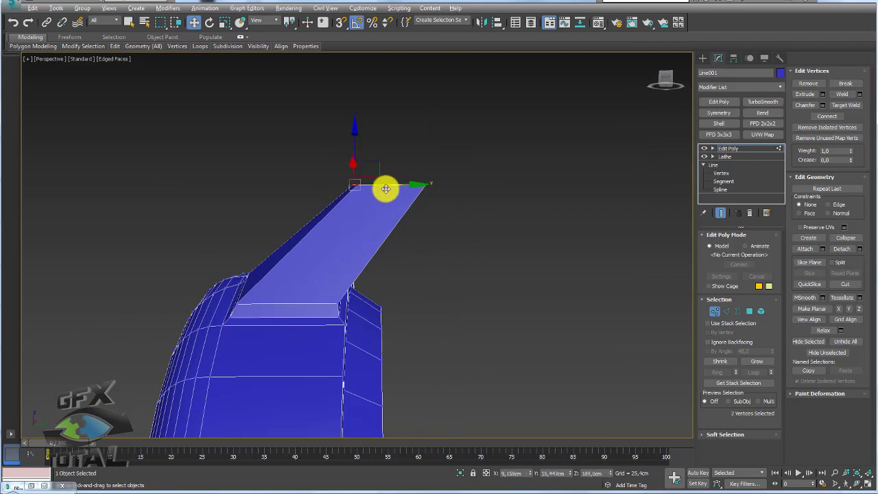
middle_click_drag(385, 190, 378, 165, "alt")
mouse_move(435, 199)
left_mouse_down()
mouse_move(414, 173)
mouse_move(435, 177)
mouse_move(423, 191)
mouse_move(356, 166)
mouse_move(382, 147)
left_mouse_up()
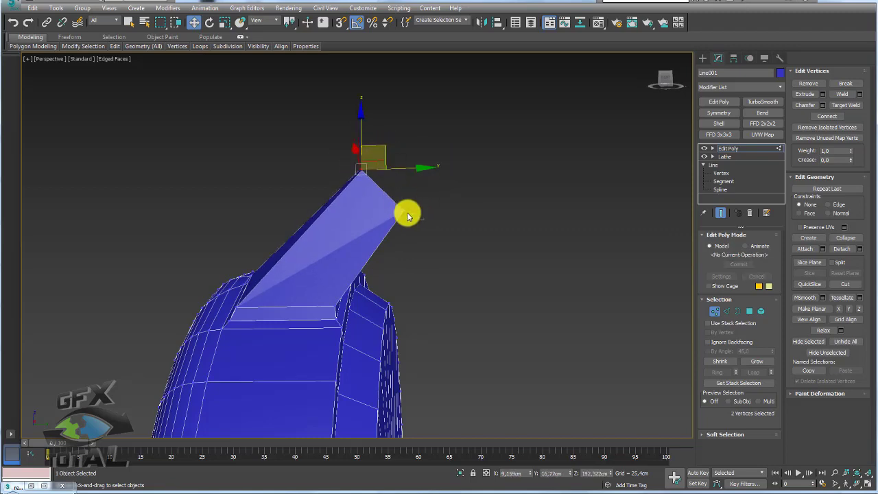
left_click_drag(407, 212, 425, 178)
key("ctrl+z")
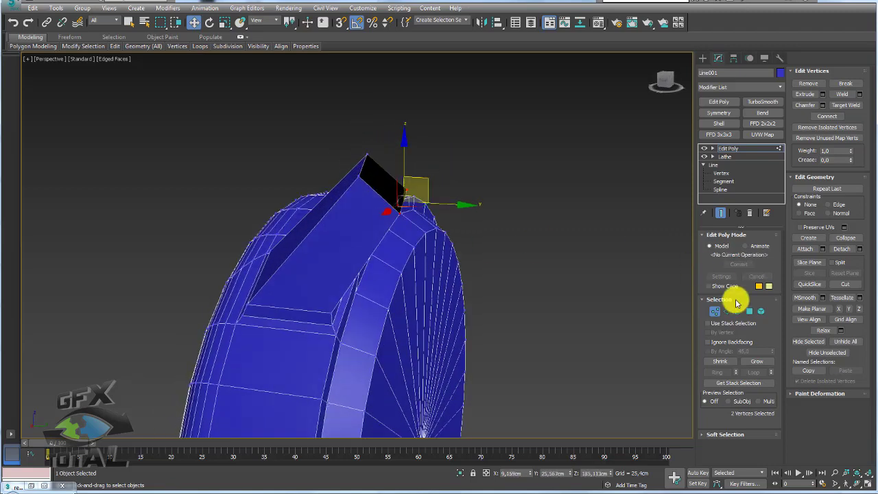
Cap the open hole at the arm's tip and connect an edge ring to add a lengthwise loop.
left_click(739, 312)
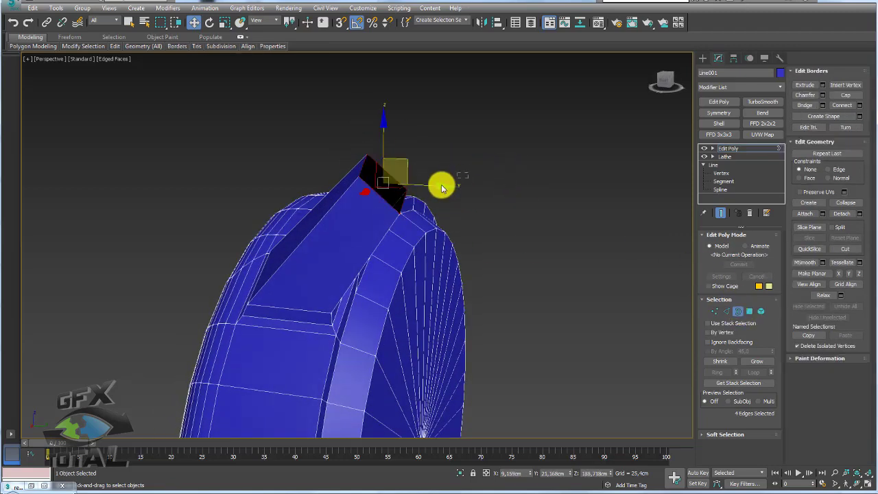
left_click(844, 94)
left_click(727, 311)
middle_click_drag(416, 237, 382, 190, "alt")
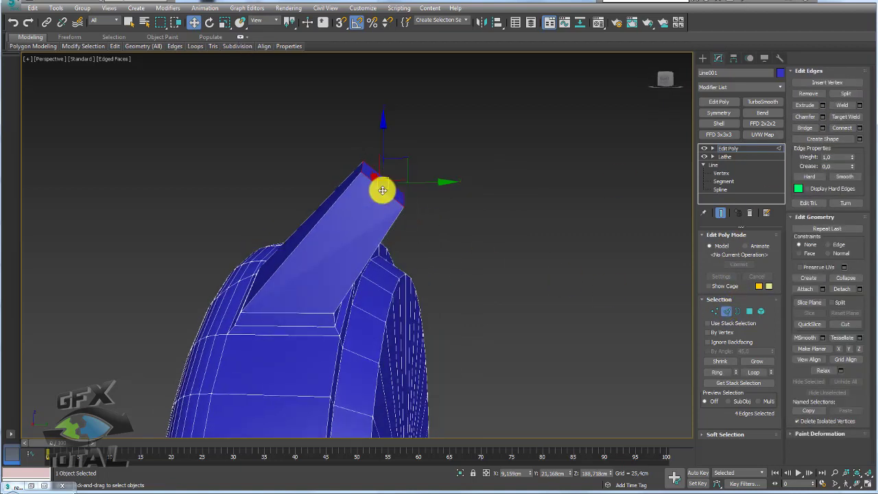
left_click(719, 372)
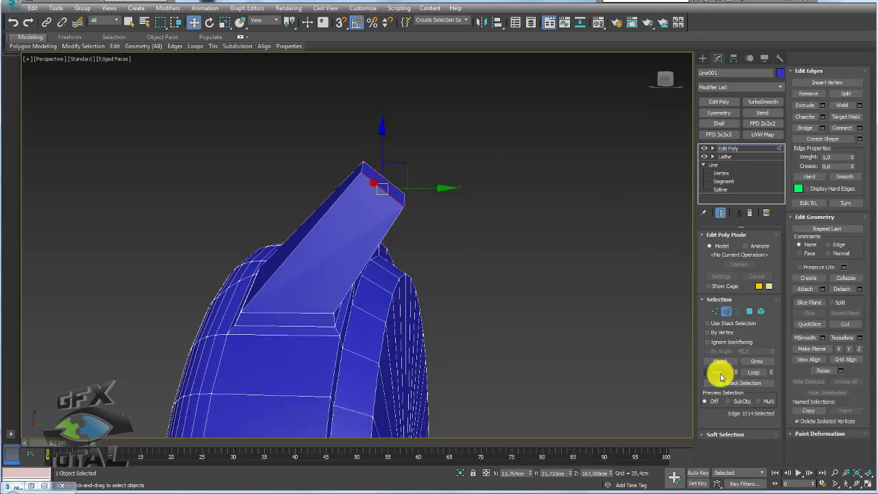
left_click(830, 129)
Connect six edges across the lug near its tip, sliding the new edges along the arm.
left_click(383, 180)
mouse_move(383, 180)
middle_mouse_down("alt")
mouse_move(390, 175)
mouse_move(476, 231)
mouse_move(499, 235)
mouse_move(457, 208)
mouse_move(482, 186)
mouse_move(433, 177)
mouse_move(396, 184)
mouse_move(450, 153)
mouse_move(470, 172)
mouse_move(510, 186)
mouse_move(419, 212)
mouse_move(478, 185)
middle_mouse_up("alt")
left_click_drag(518, 213, 376, 245)
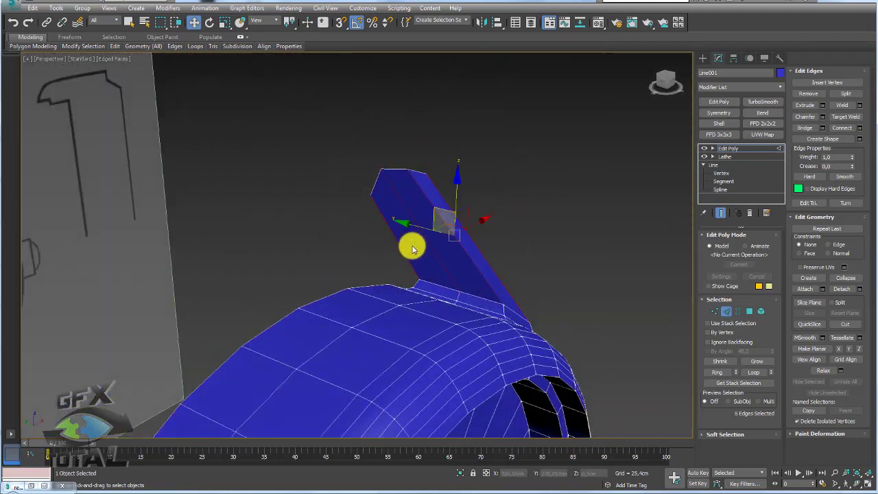
left_click(859, 128)
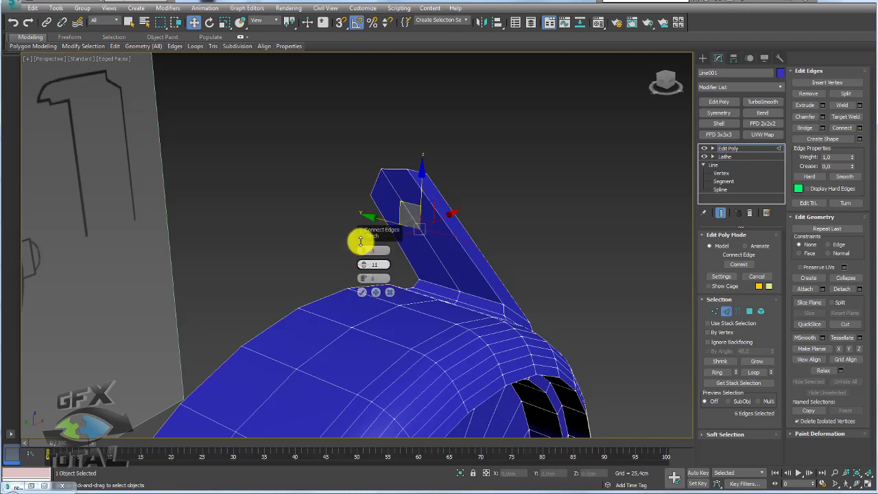
left_click_drag(362, 280, 358, 218)
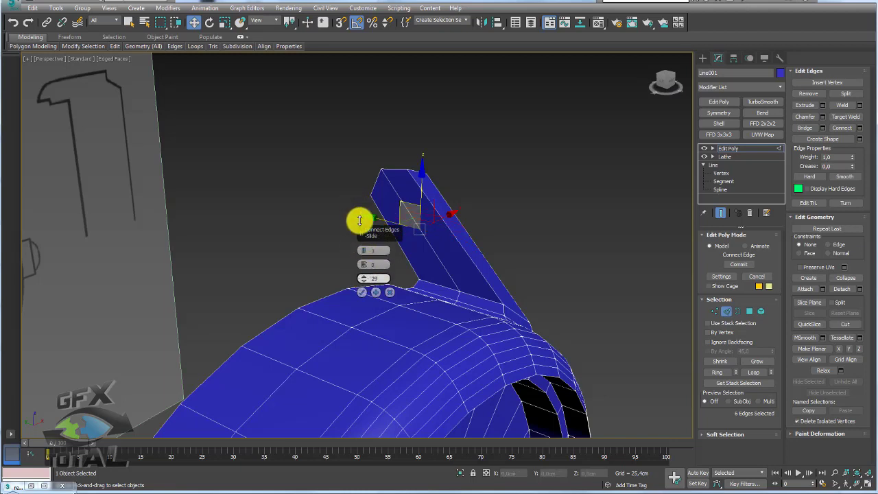
left_click(363, 292)
scroll(407, 216, "up", 3)
scroll(428, 215, "up", 2)
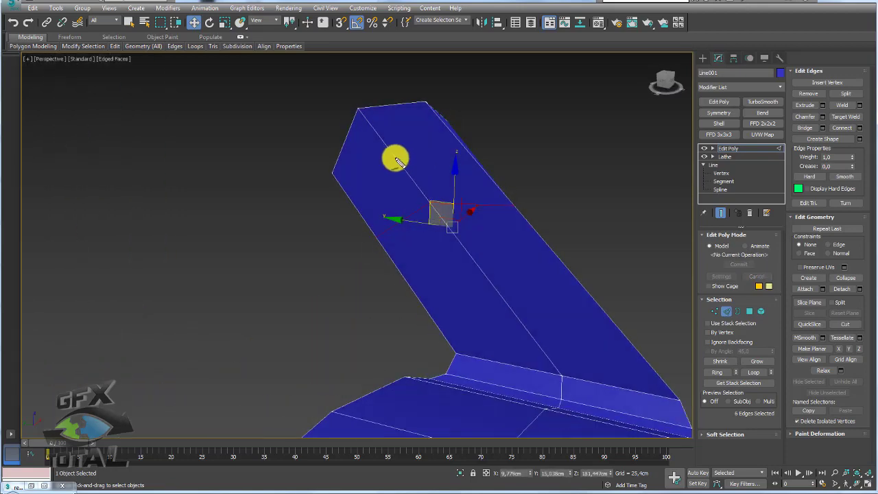
left_click_drag(382, 218, 420, 90)
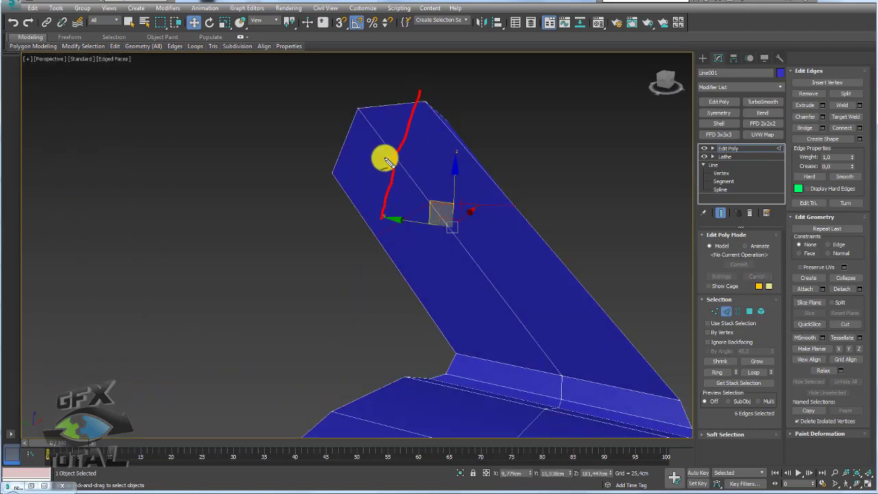
mouse_move(389, 160)
left_mouse_down()
mouse_move(398, 149)
mouse_move(490, 176)
left_mouse_up()
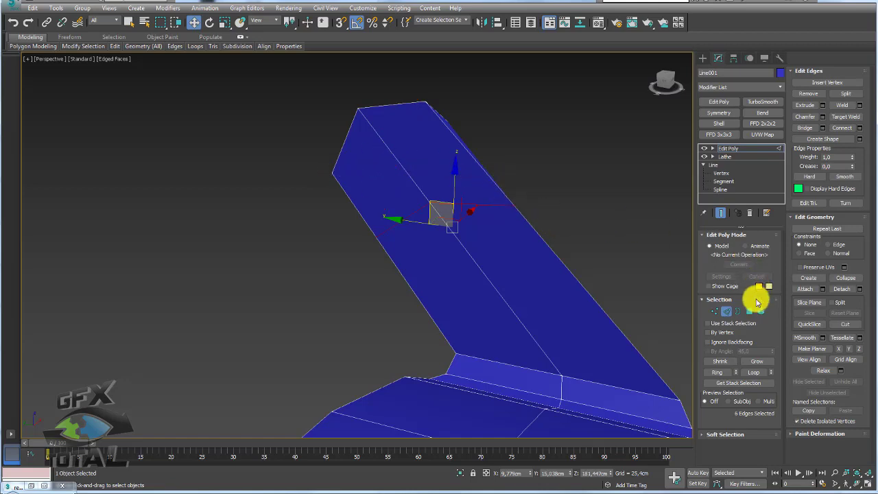
left_click(715, 311)
middle_click_drag(569, 237, 582, 245, "alt")
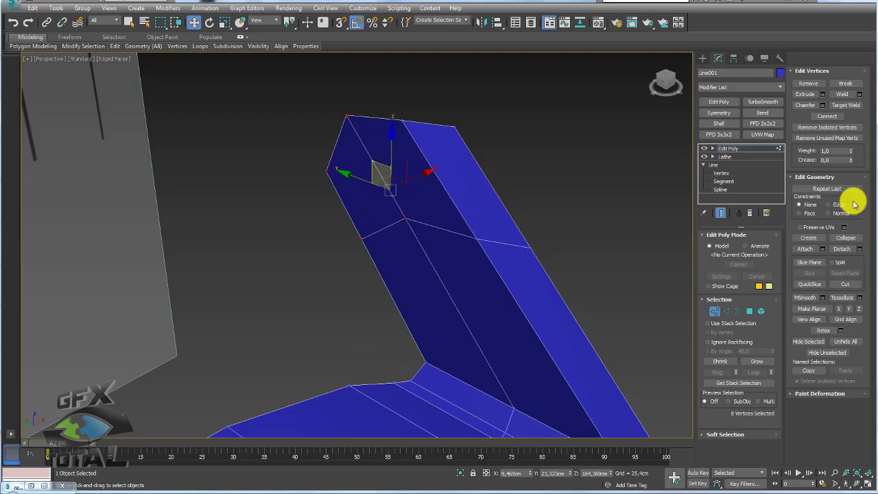
With Edge constraints on, slide several lug vertices along their edges to reshape the tip.
left_click(829, 208)
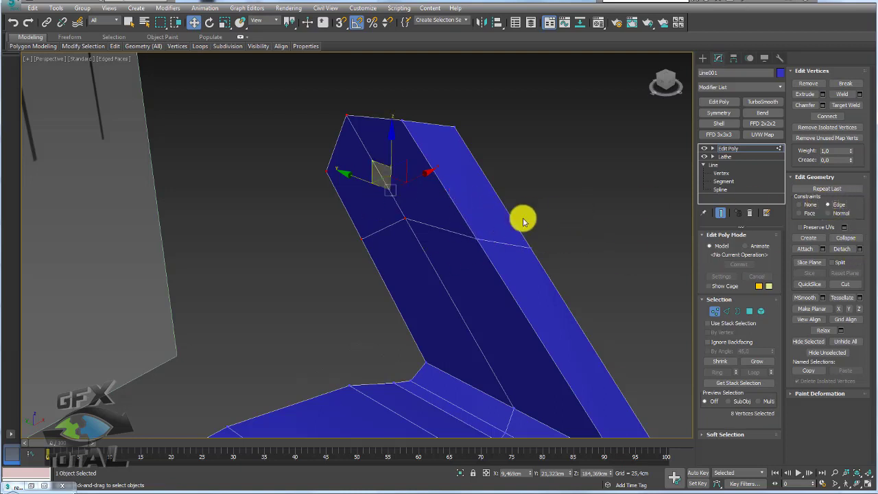
left_click(473, 238)
mouse_move(471, 214)
left_mouse_down()
mouse_move(435, 172)
mouse_move(478, 206)
left_mouse_up()
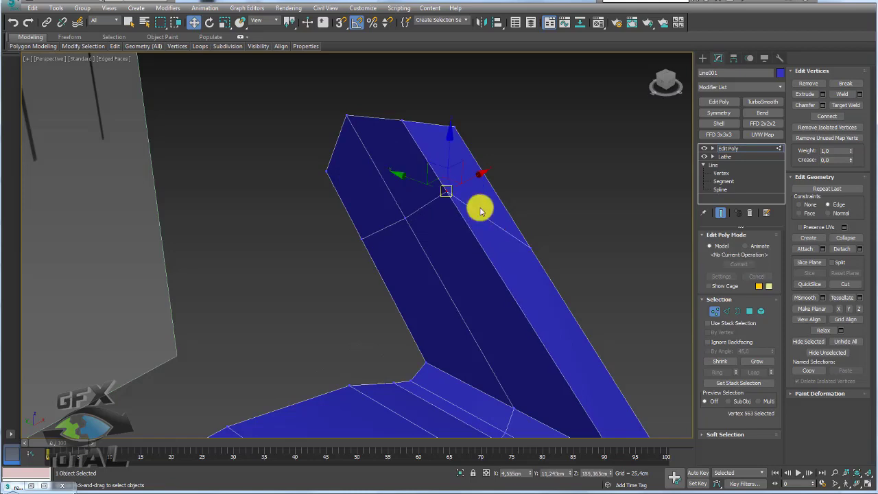
left_click(528, 244)
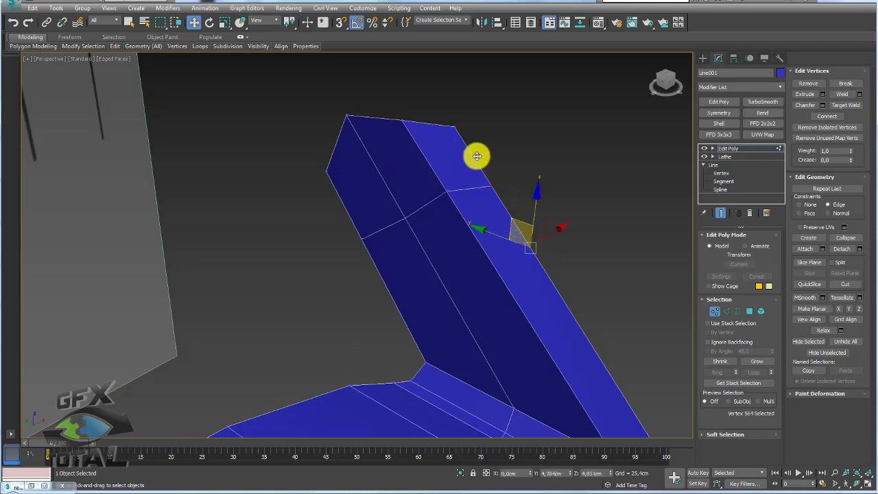
left_click_drag(476, 153, 537, 222)
mouse_move(537, 221)
middle_mouse_down("alt")
mouse_move(407, 203)
mouse_move(578, 275)
mouse_move(511, 247)
mouse_move(464, 263)
mouse_move(533, 198)
mouse_move(615, 245)
mouse_move(601, 274)
mouse_move(556, 267)
mouse_move(556, 247)
mouse_move(542, 266)
middle_mouse_up("alt")
left_click(560, 301)
left_click(545, 205)
scroll(549, 199, "down", 3)
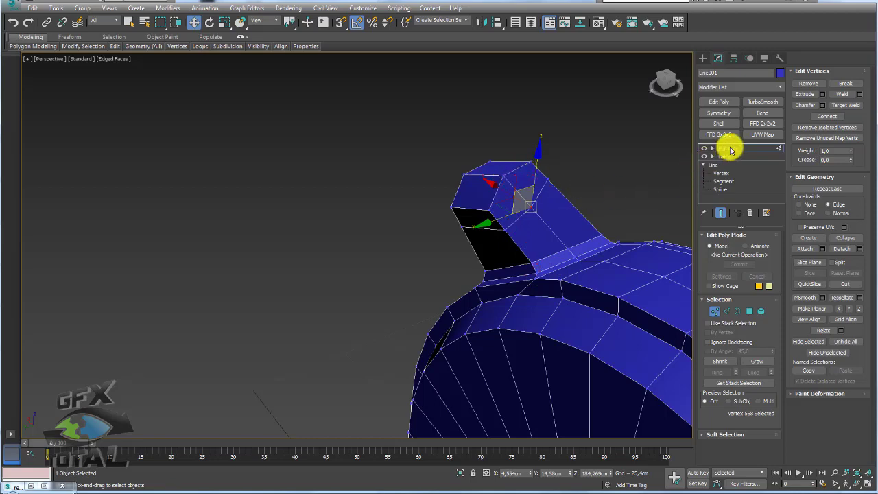
Add a TurboSmooth modifier at 1 iteration above Edit Poly to round the whole model.
left_click(728, 148)
left_click(762, 102)
middle_click_drag(653, 168, 555, 239, "alt")
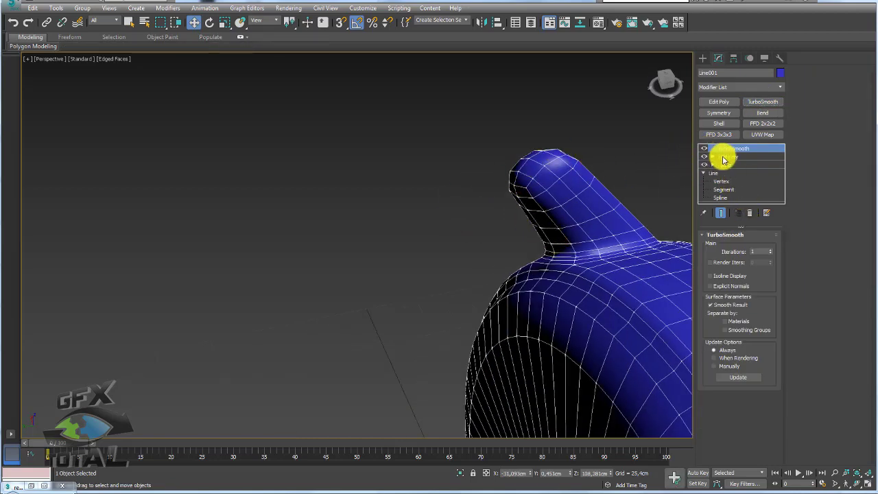
Disable TurboSmooth and select the lug-top and case-rim faces by converting their edge loop to polygons.
left_click(723, 157)
left_click(705, 148)
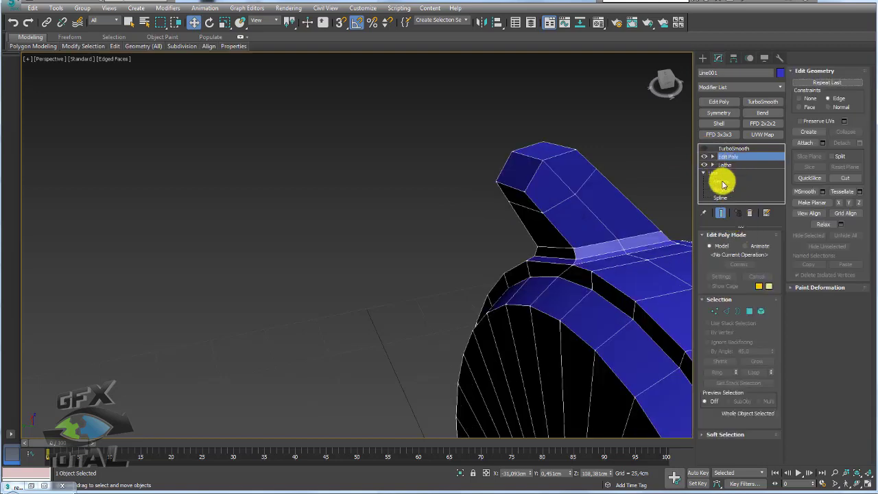
left_click(727, 310)
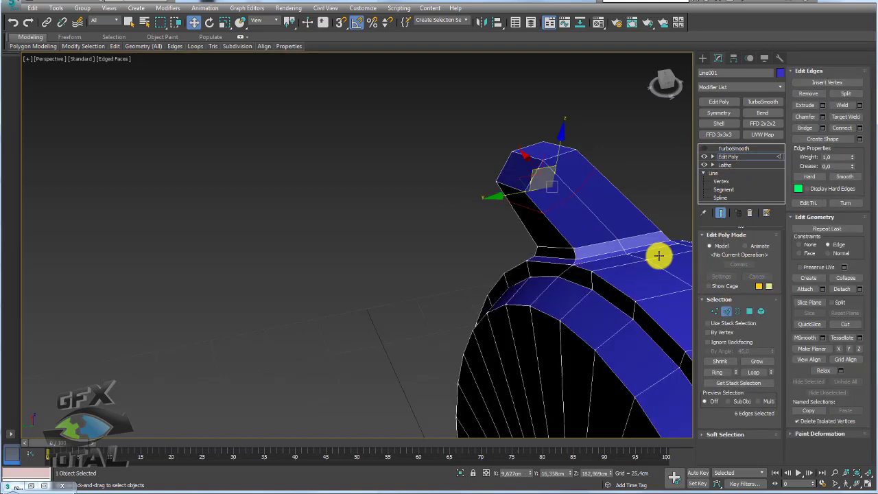
double_click(585, 206)
middle_click_drag(590, 214, 590, 234, "alt")
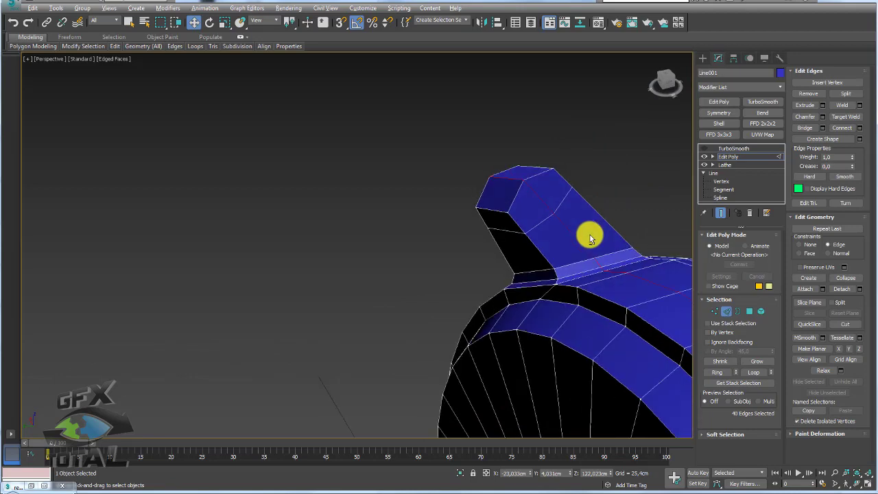
left_click(503, 178, "alt")
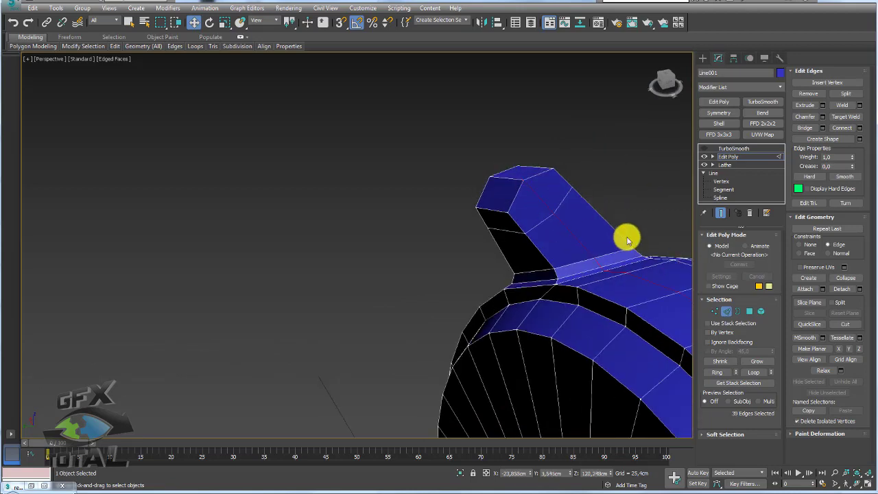
left_click(749, 313, "ctrl")
Inset the 78 selected faces by about 4.04 cm.
mouse_move(562, 247)
middle_mouse_down("alt")
mouse_move(476, 221)
mouse_move(572, 247)
mouse_move(609, 236)
mouse_move(487, 239)
middle_mouse_up("alt")
scroll(473, 219, "up", 5)
scroll(508, 203, "up", 2)
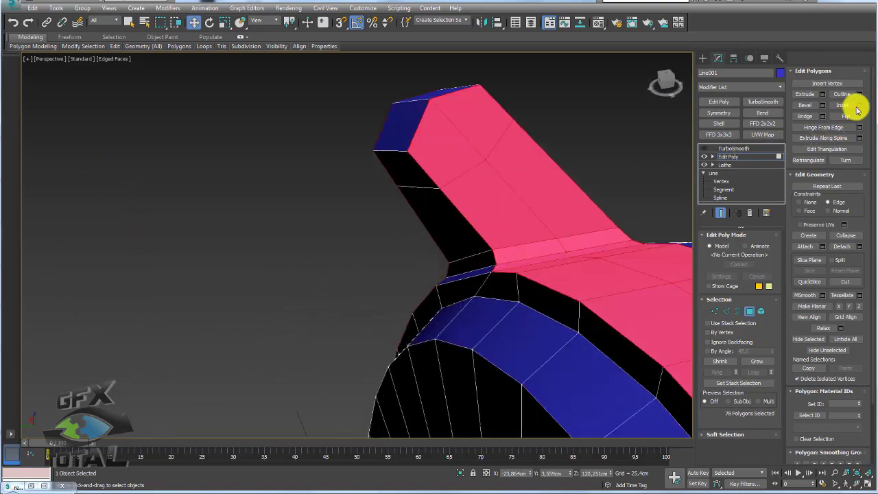
left_click(859, 105)
middle_click_drag(537, 165, 373, 255)
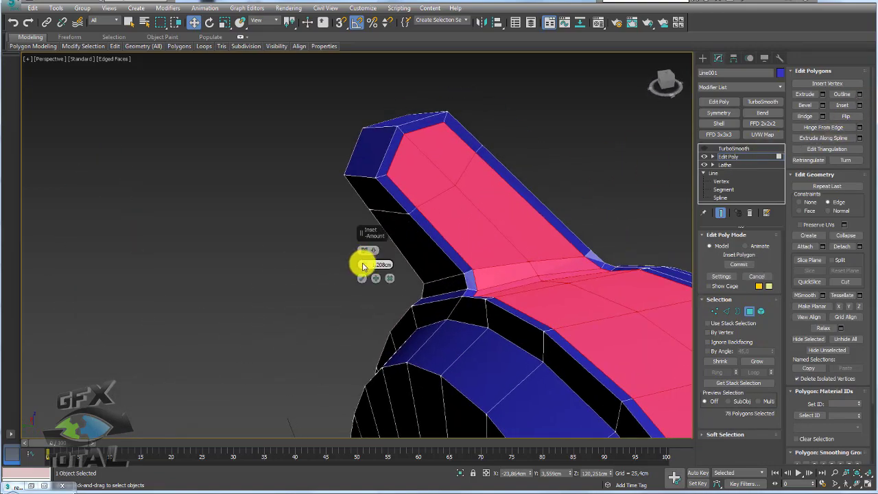
left_click_drag(363, 265, 368, 263)
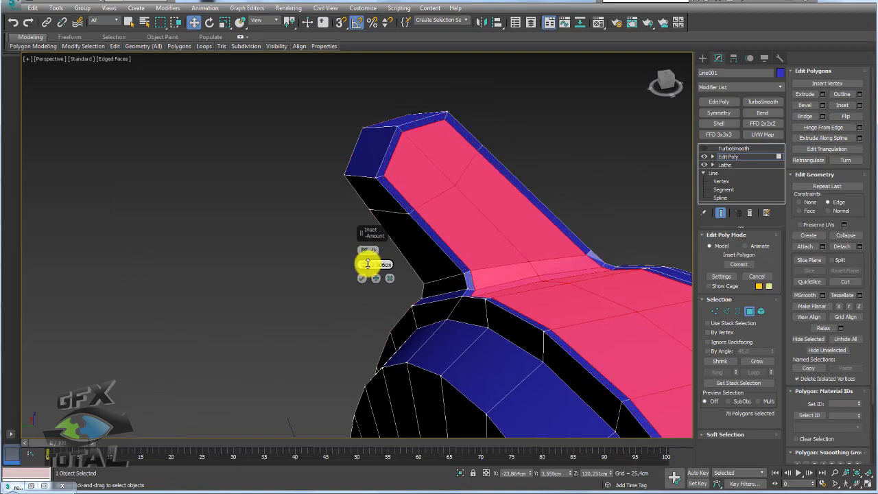
left_click_drag(365, 267, 365, 264)
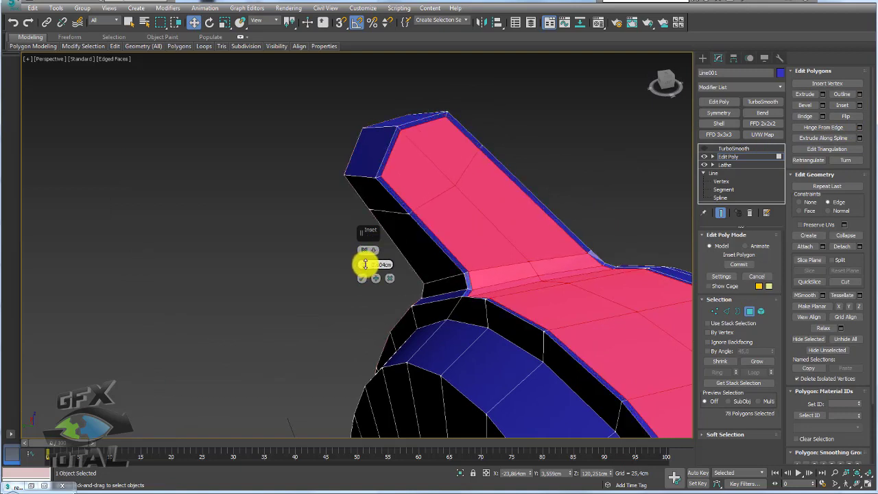
left_click(361, 277)
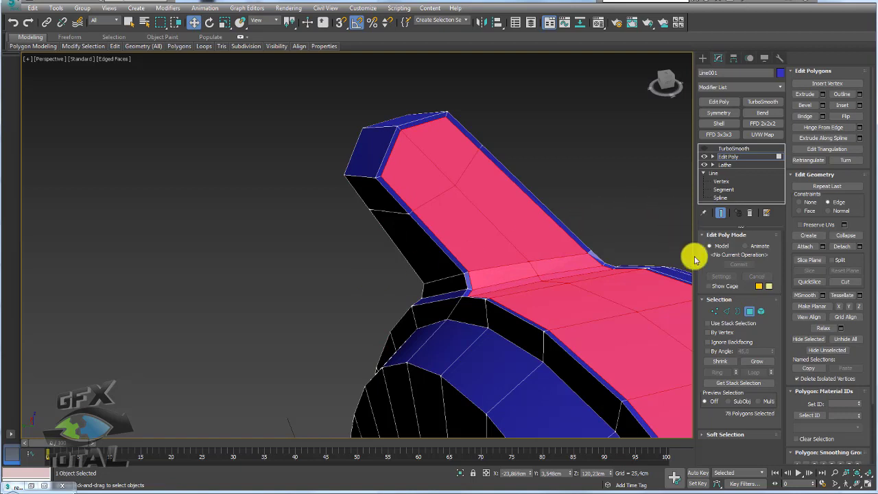
left_click(726, 313)
Add an edge loop around the lug end by connecting the ring of a tip edge.
left_click(437, 168)
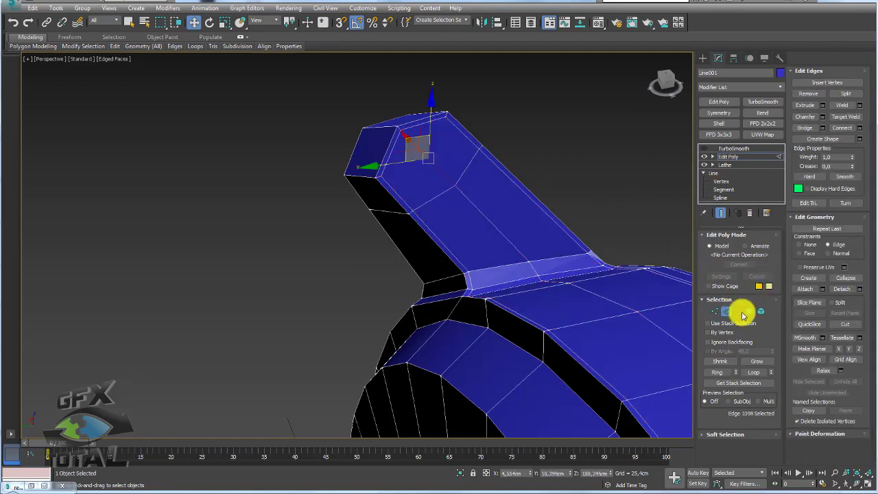
left_click(719, 373)
left_click(860, 128)
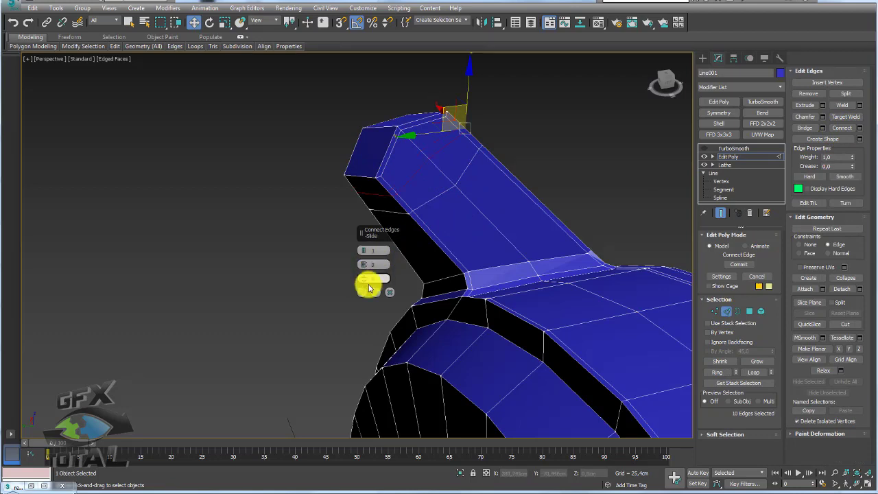
left_click(361, 294)
Chamfer the vertex at the lug's tip to form an octagonal end cap.
left_click(716, 312)
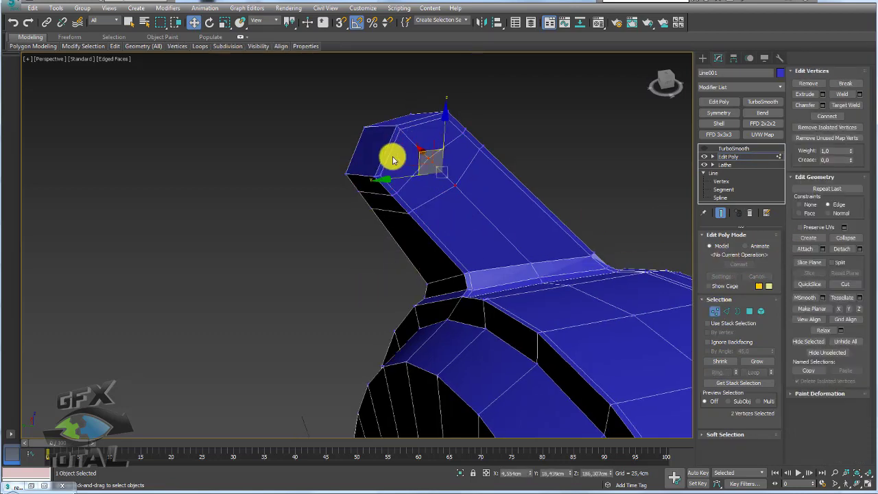
scroll(392, 137, "up", 3)
left_click(402, 111)
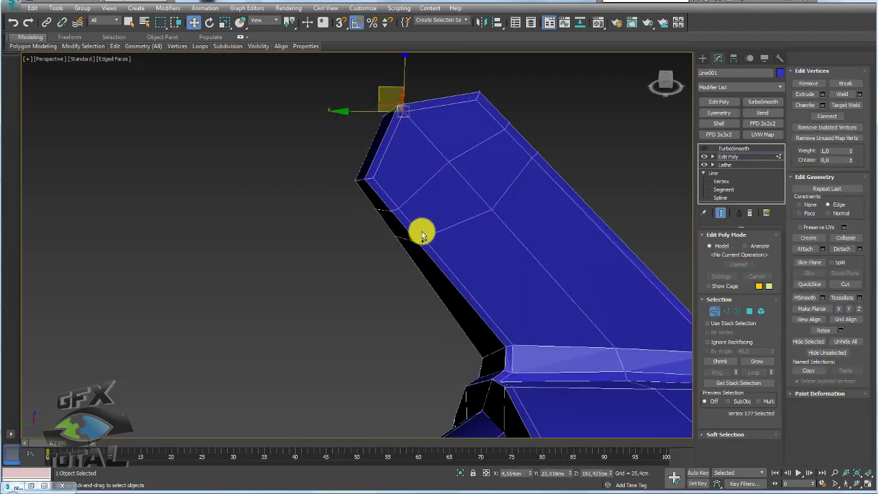
left_click(449, 163)
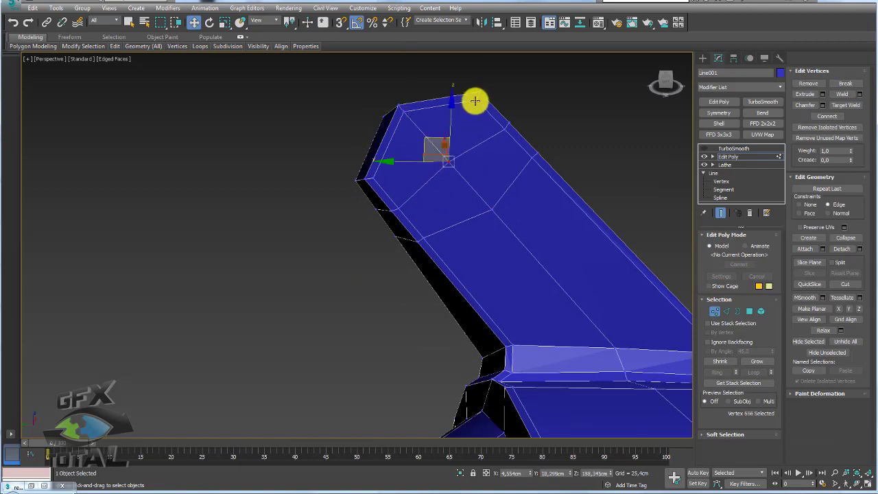
left_click(474, 101, "ctrl")
left_click(424, 237, "ctrl")
left_click(370, 177, "ctrl")
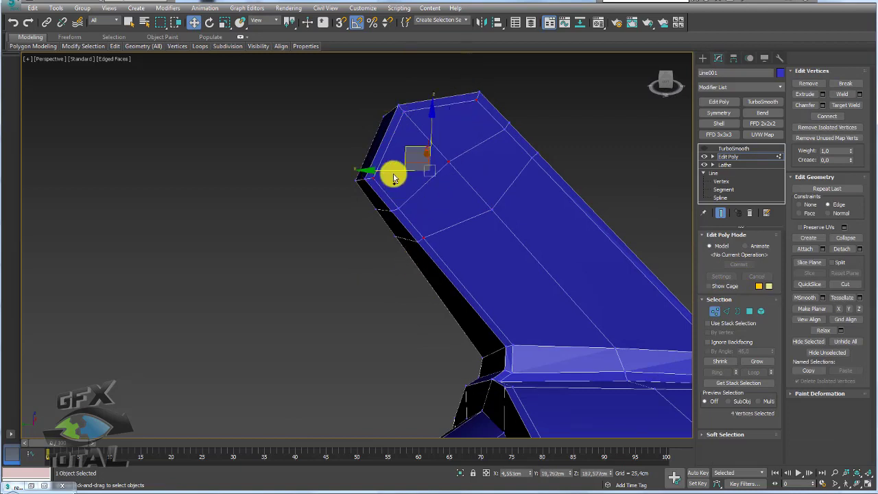
left_click(529, 157, "ctrl")
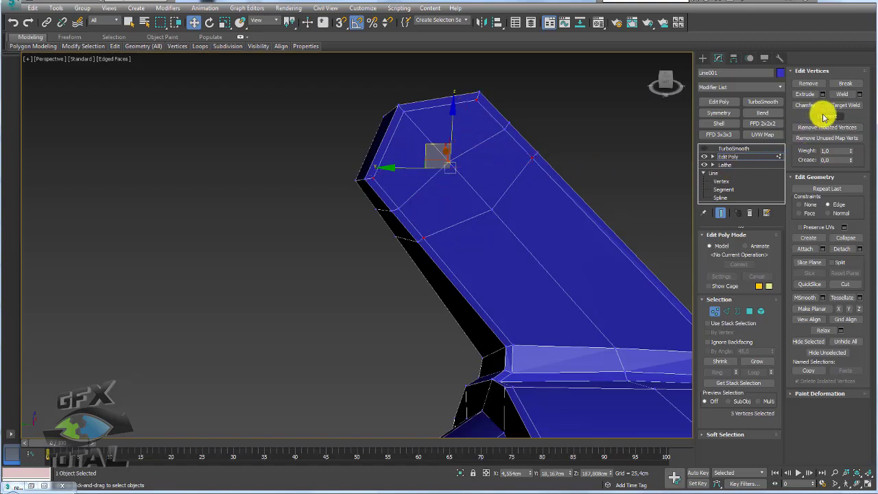
mouse_move(647, 138)
middle_mouse_down("alt")
mouse_move(529, 160)
mouse_move(609, 188)
mouse_move(556, 198)
mouse_move(590, 147)
middle_mouse_up("alt")
left_click(447, 164)
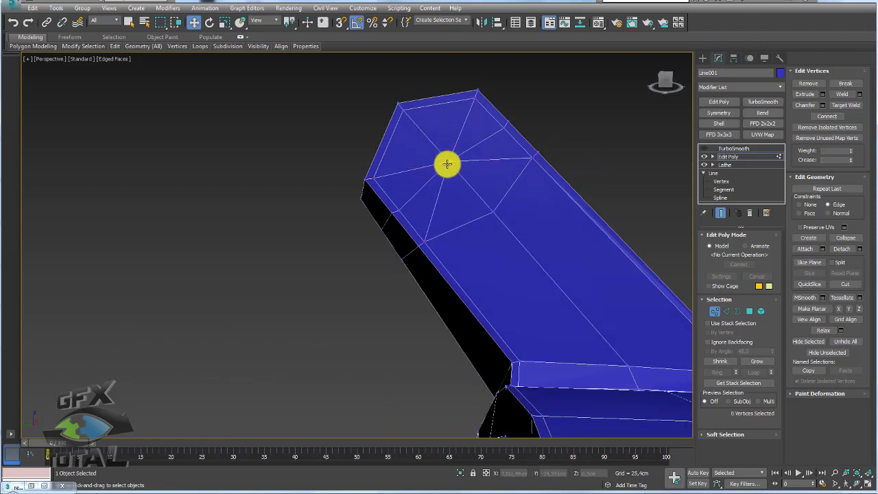
left_click(822, 105)
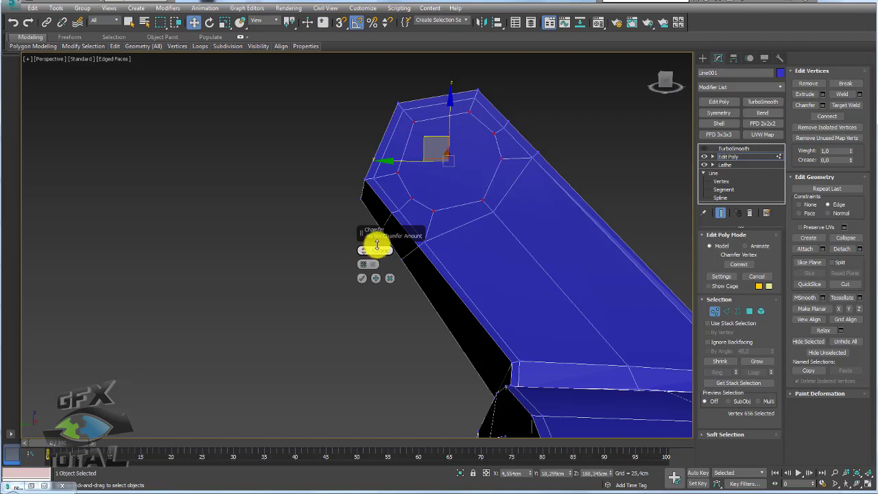
left_click(361, 278)
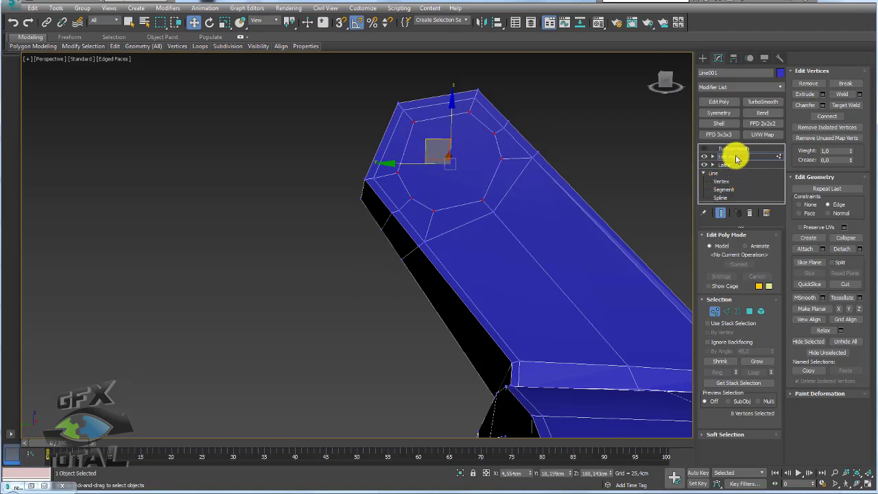
Cut extra edges into the lug's octagonal end face.
left_click(729, 156)
scroll(523, 192, "down", 3)
mouse_move(489, 195)
middle_mouse_down("alt")
mouse_move(474, 204)
mouse_move(501, 222)
mouse_move(464, 199)
mouse_move(509, 237)
mouse_move(503, 199)
middle_mouse_up("alt")
scroll(508, 237, "down", 4)
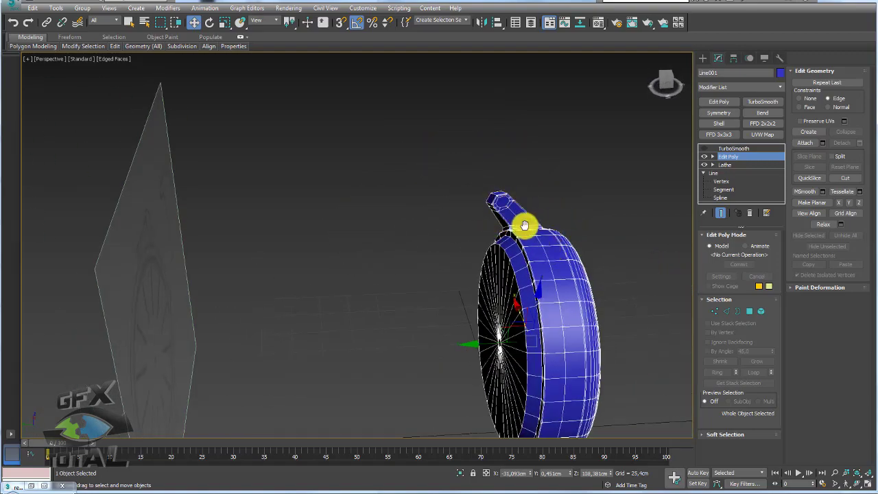
scroll(524, 225, "up", 5)
scroll(490, 200, "up", 4)
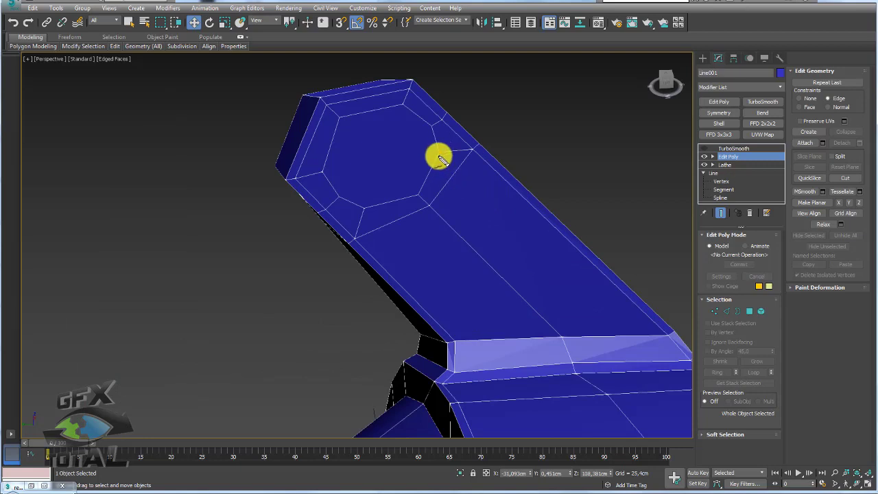
mouse_move(442, 157)
left_mouse_down()
mouse_move(421, 194)
mouse_move(345, 198)
mouse_move(319, 169)
mouse_move(345, 120)
mouse_move(398, 102)
left_mouse_up()
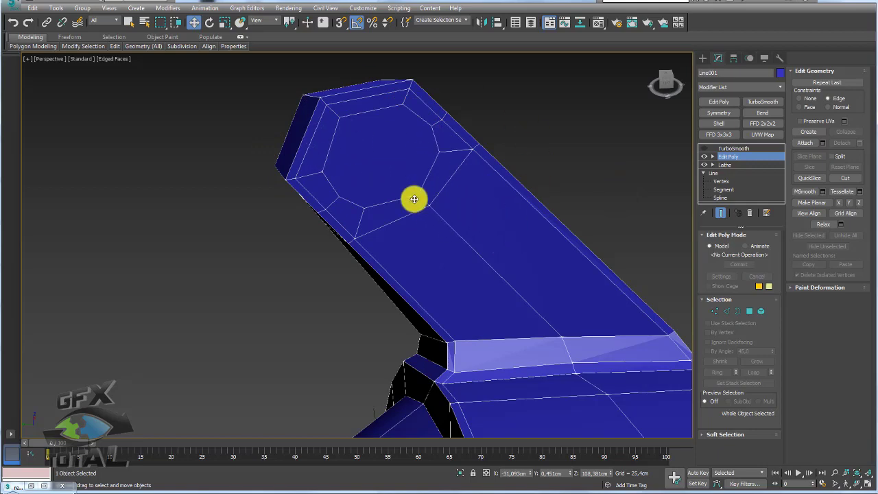
Draw a standard-primitive cylinder in the Left view beside the lug's tip.
key("l")
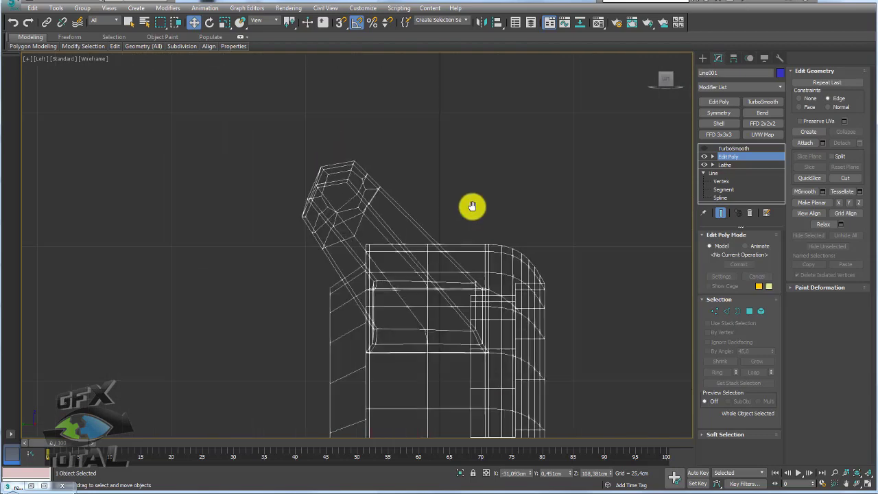
left_click(702, 58)
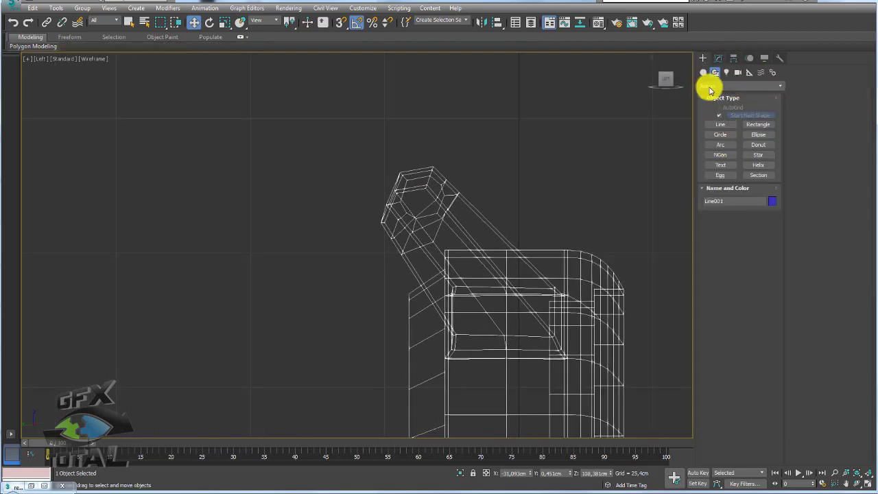
left_click(703, 72)
left_click(721, 137)
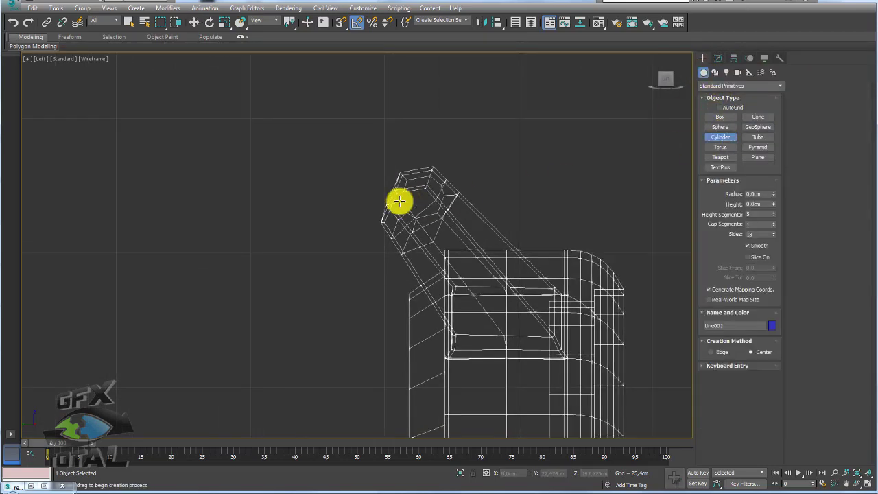
scroll(426, 192, "up", 3)
left_click_drag(446, 193, 457, 206)
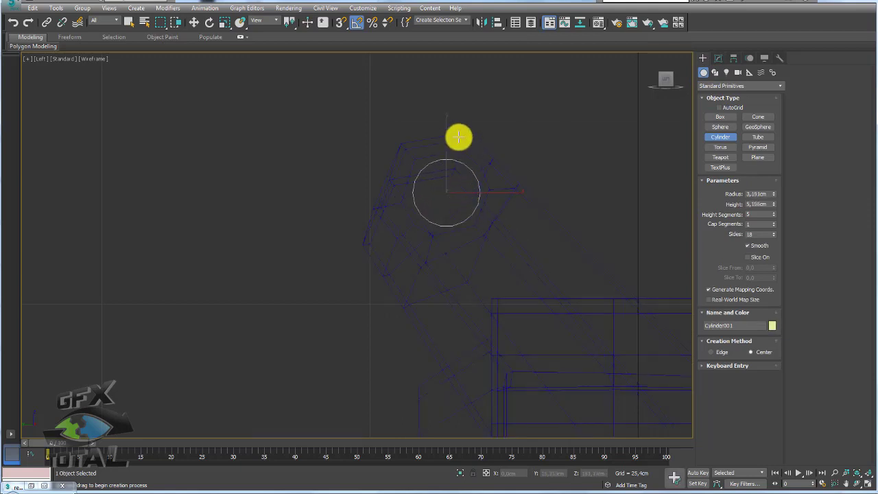
left_click(458, 127)
Set Cylinder001 to 8 sides and 1 height segment.
double_click(758, 234)
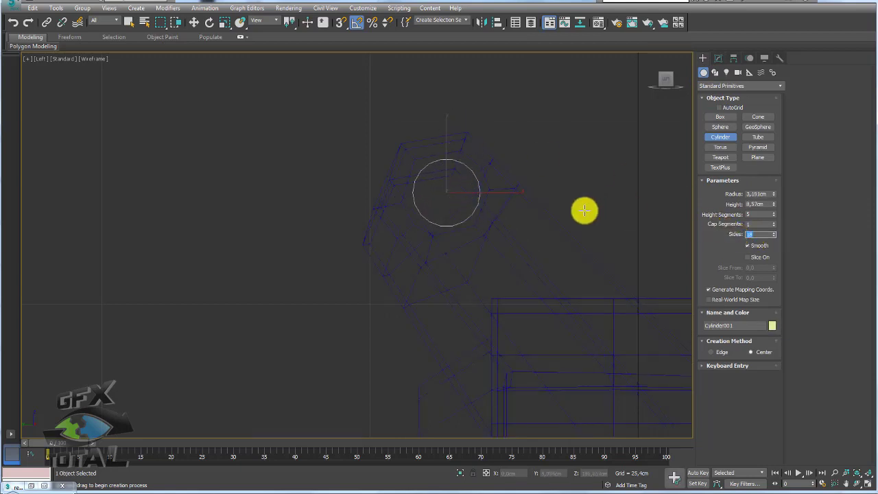
middle_click_drag(584, 210, 536, 234, "alt")
double_click(755, 234)
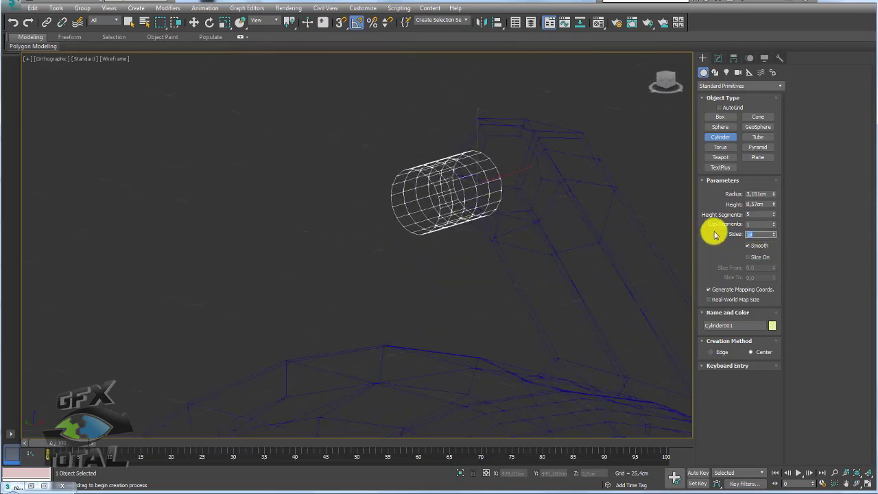
type("8")
key("Return")
double_click(762, 214)
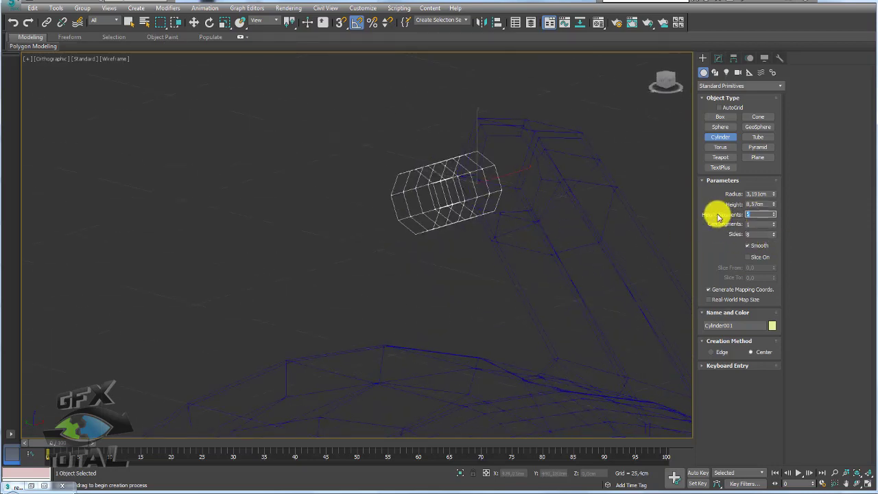
type("1")
key("Return")
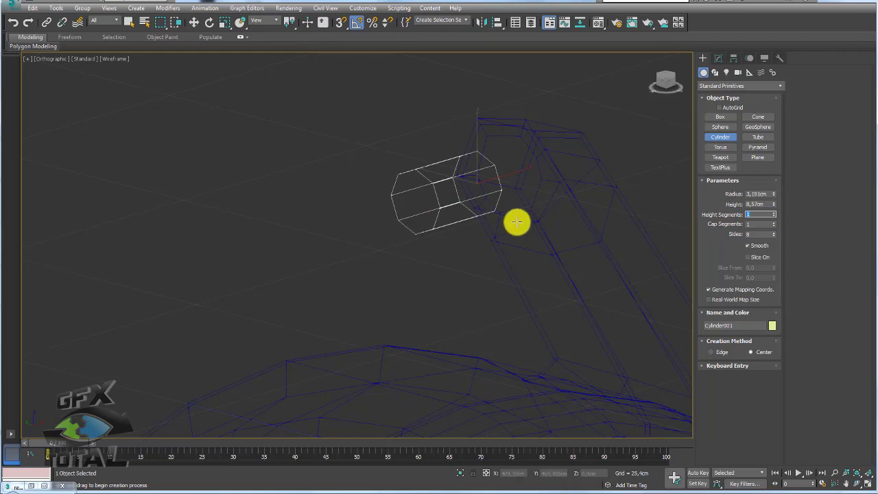
mouse_move(515, 222)
middle_mouse_down("alt")
mouse_move(480, 229)
mouse_move(498, 234)
middle_mouse_up("alt")
Select the blue watch model and switch the viewport to shaded display.
key("w")
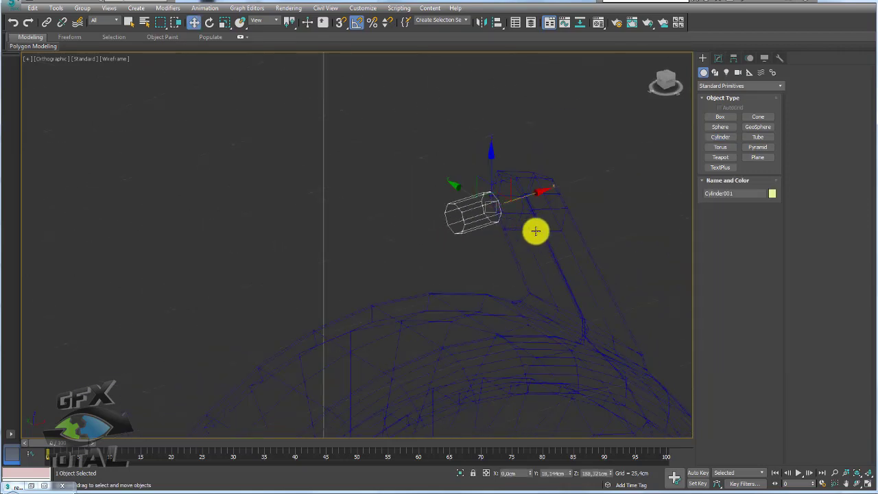
left_click(543, 235)
key("F3")
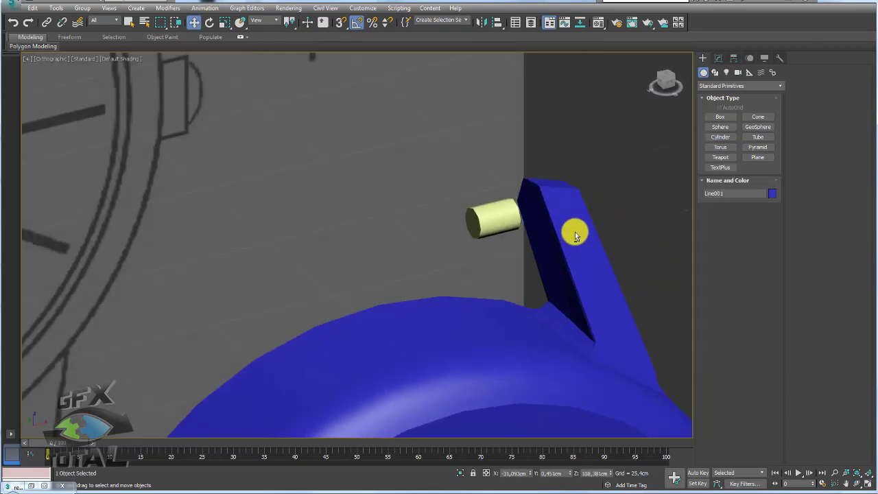
Attach the cylinder pin to the Line001 watch mesh in Edit Poly.
key("F4")
left_click(718, 58)
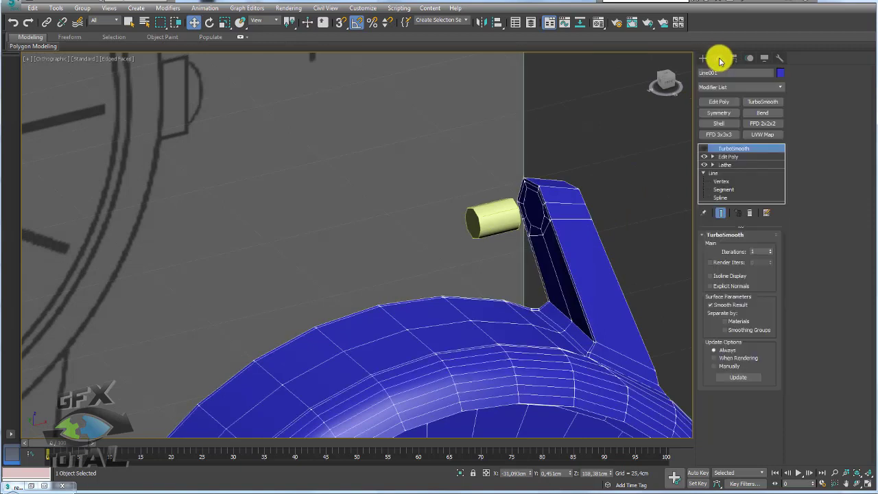
left_click(729, 157)
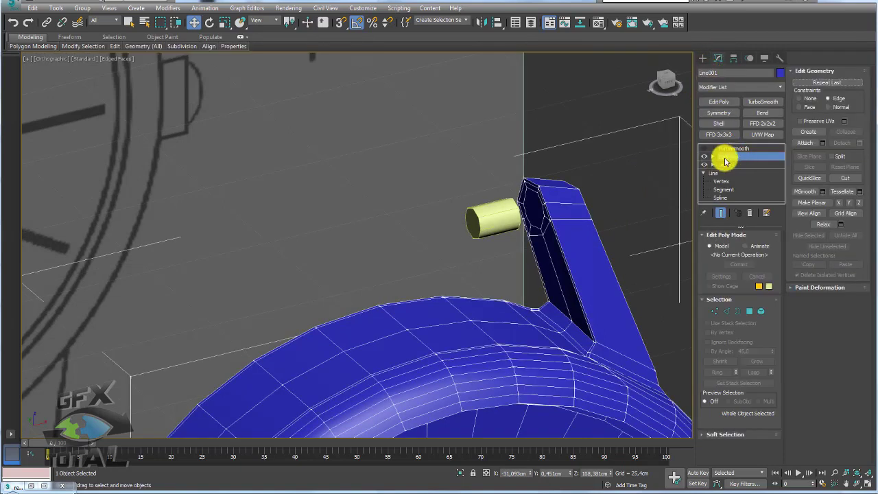
left_click(804, 143)
left_click(511, 204)
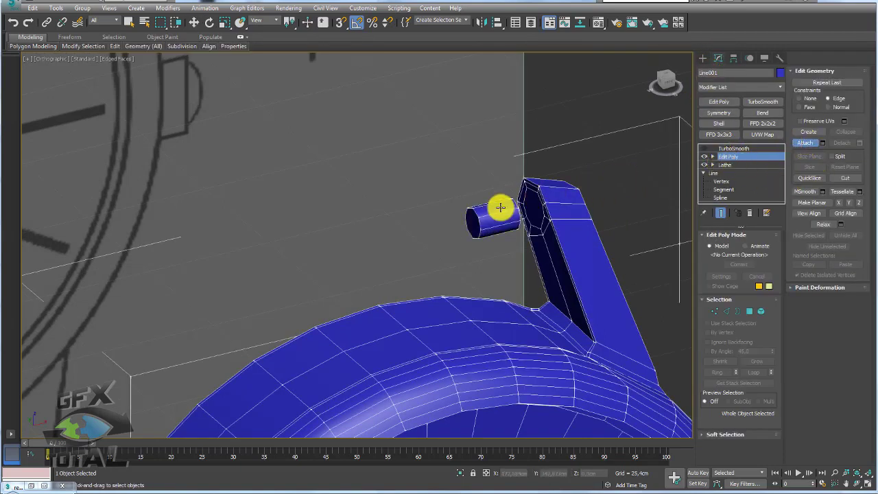
Select the pin's end border and move it toward the lug tip.
left_click(750, 310)
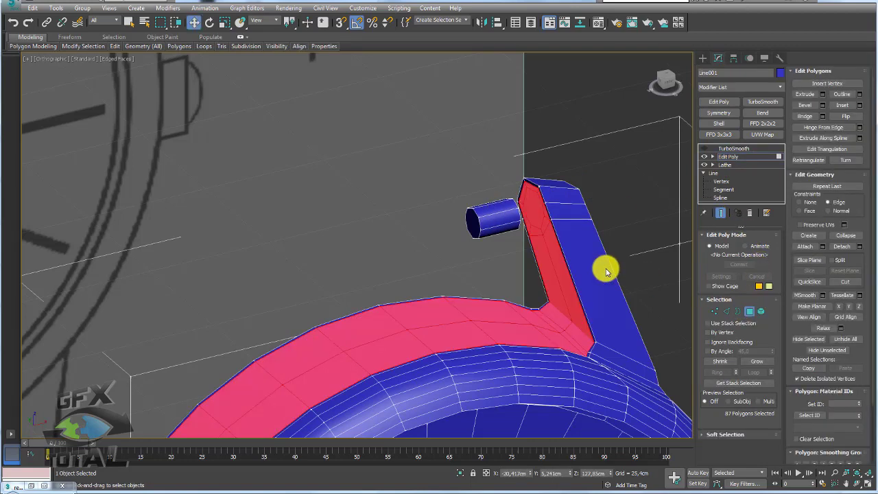
left_click(541, 212)
left_click(527, 192)
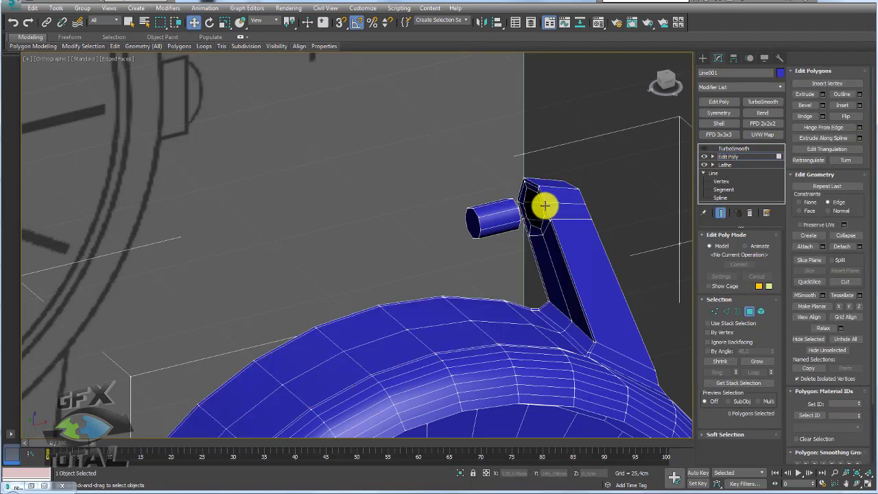
mouse_move(543, 201)
middle_mouse_down("alt")
mouse_move(481, 206)
mouse_move(570, 263)
middle_mouse_up("alt")
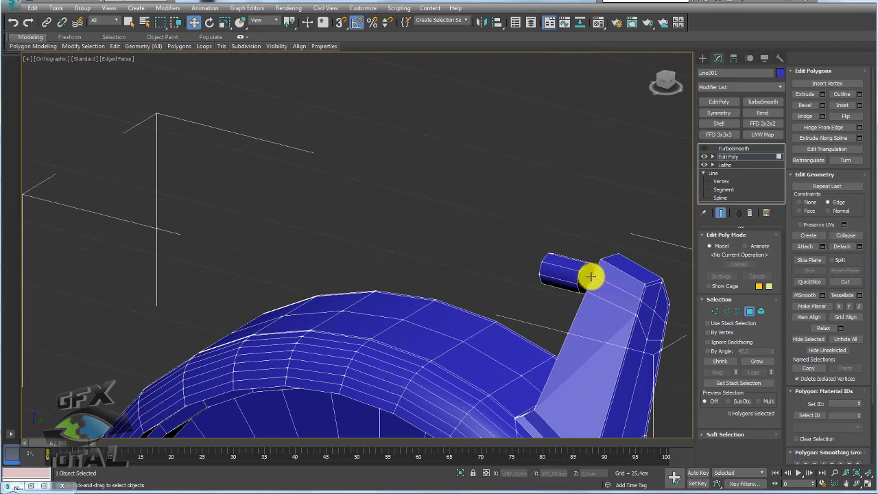
scroll(588, 276, "up", 3)
left_click(739, 311)
left_click(636, 274)
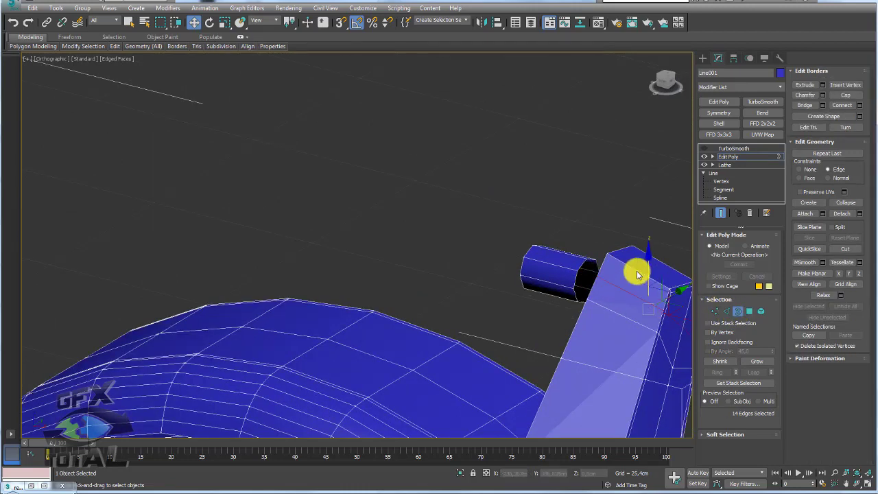
left_click(582, 261)
mouse_move(582, 261)
middle_mouse_down("alt")
mouse_move(594, 280)
mouse_move(505, 249)
mouse_move(508, 242)
middle_mouse_up("alt")
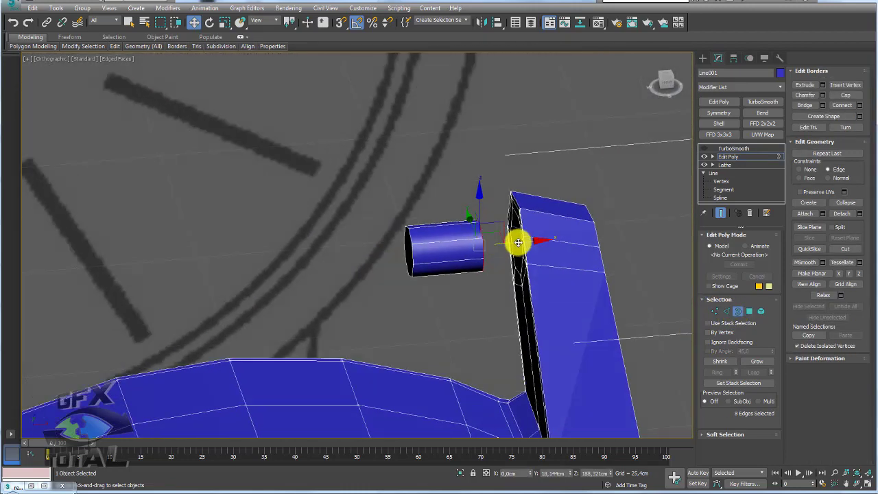
left_click_drag(518, 242, 529, 243)
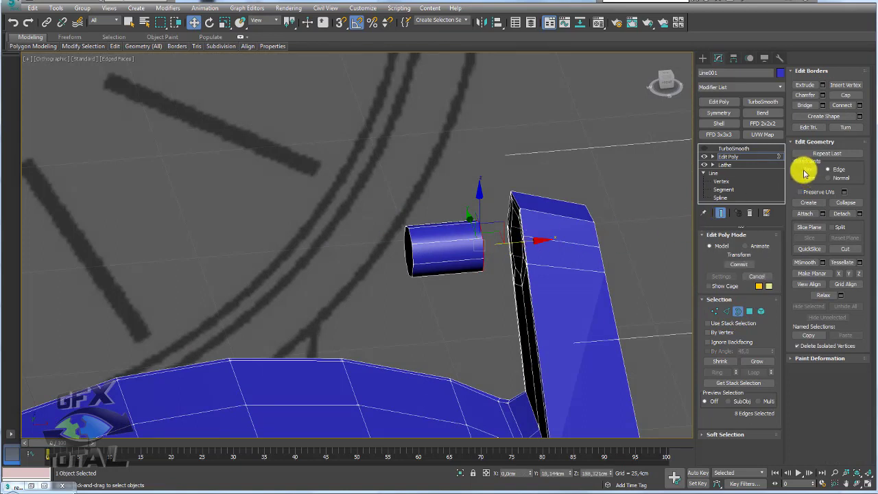
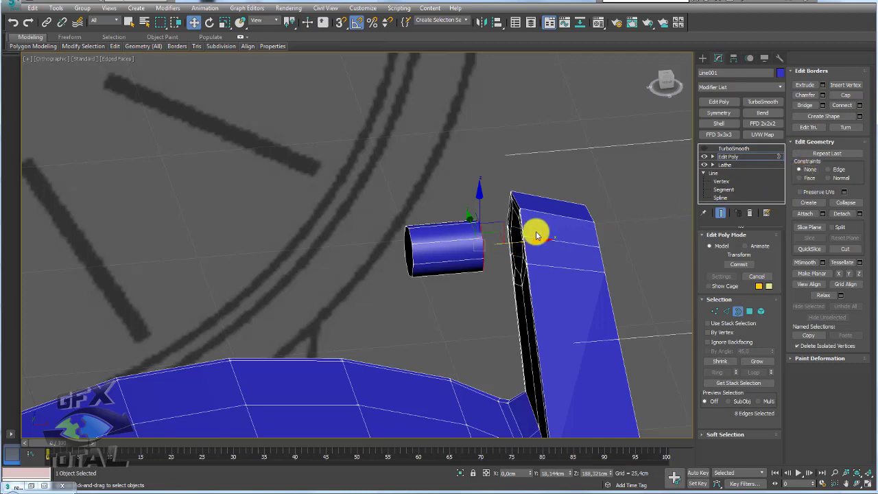
Extend the bar cylinder to the lug and bridge the gap between them.
left_click_drag(531, 245, 558, 244)
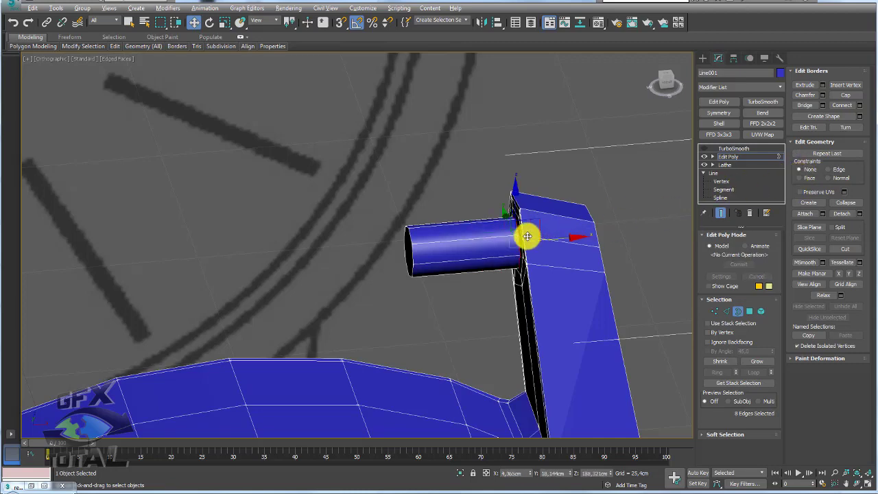
scroll(527, 238, "up", 2)
scroll(533, 244, "up", 2)
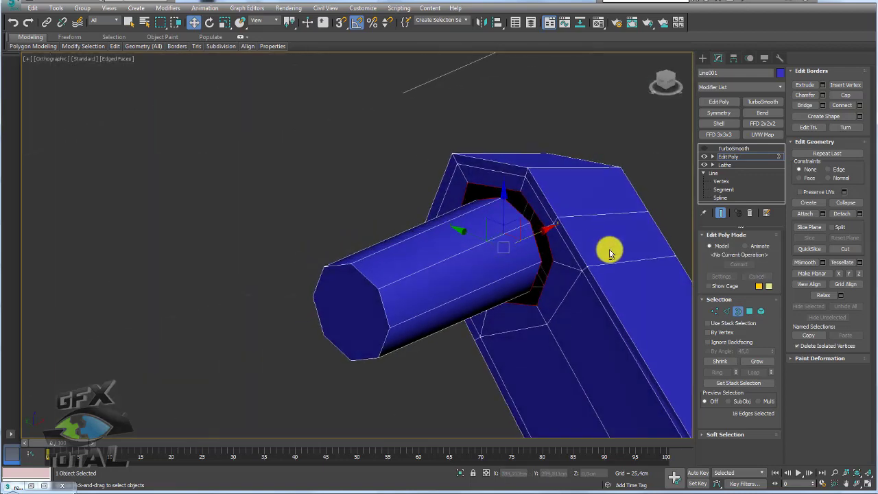
left_click(807, 106)
mouse_move(553, 206)
middle_mouse_down("alt")
mouse_move(580, 225)
mouse_move(523, 202)
middle_mouse_up("alt")
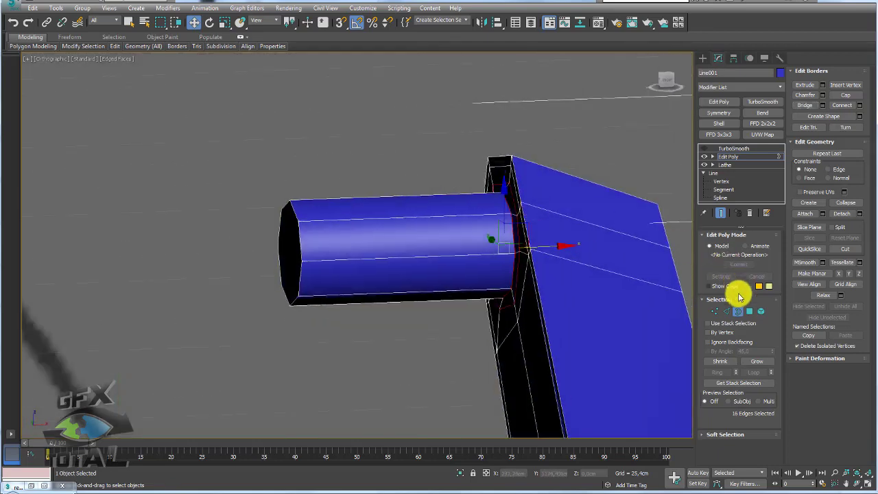
Select all faces of the bar cylinder and rotate them.
left_click(749, 310)
left_click_drag(216, 182, 328, 359)
key("e")
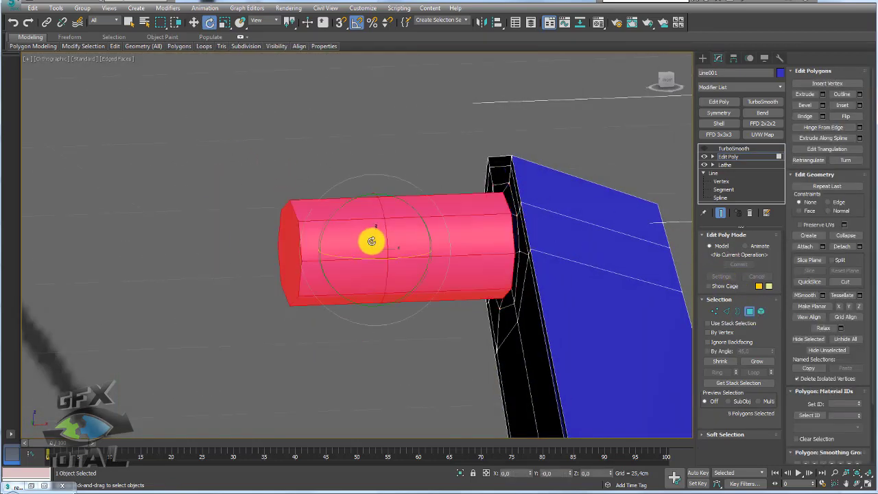
mouse_move(371, 241)
middle_mouse_down("alt")
mouse_move(403, 235)
mouse_move(439, 251)
mouse_move(488, 253)
mouse_move(480, 261)
mouse_move(413, 249)
middle_mouse_up("alt")
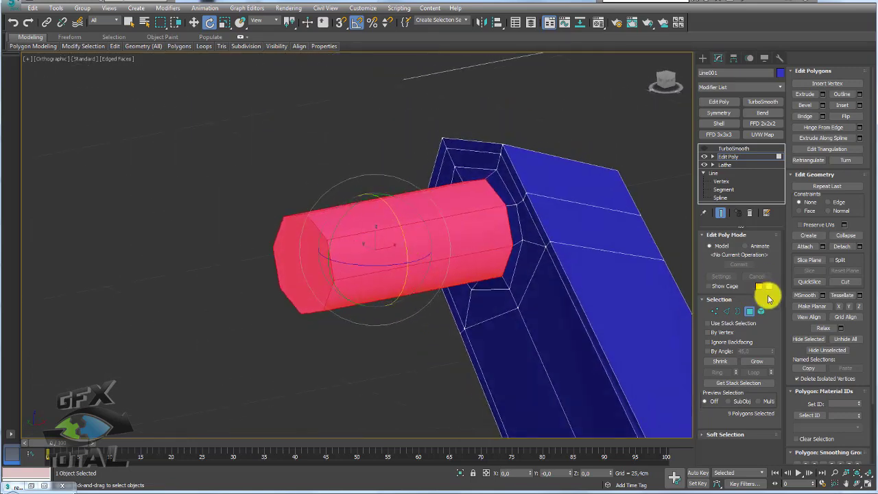
Connect a new edge loop around the bar and slide it toward the lug.
left_click(726, 311)
middle_click_drag(671, 306, 480, 235, "alt")
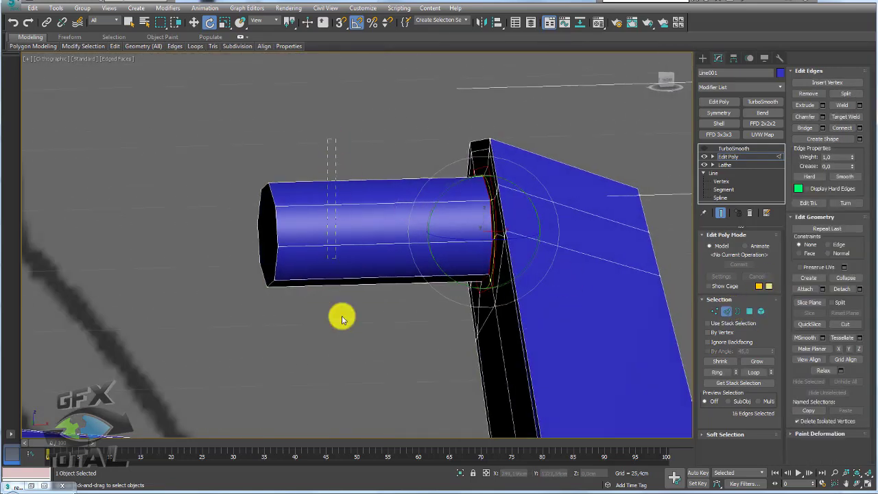
key("alt+r")
left_click(859, 128)
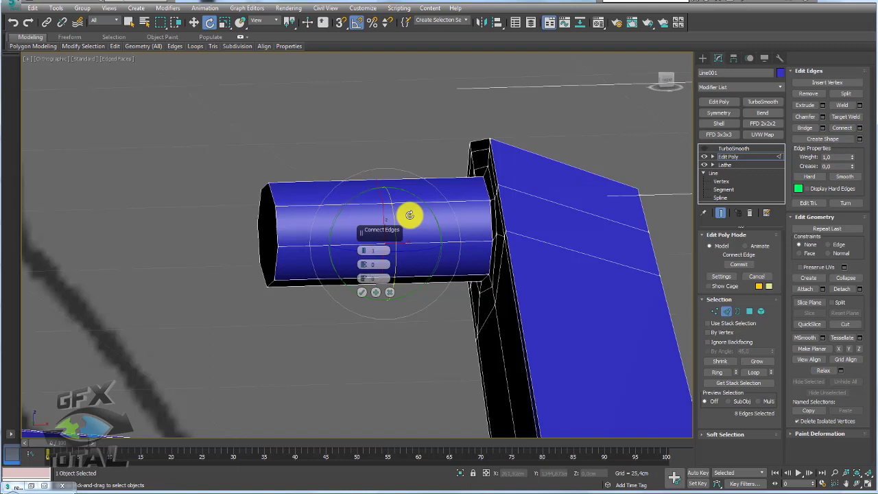
left_click(362, 288)
key("w")
left_click_drag(413, 229, 516, 227)
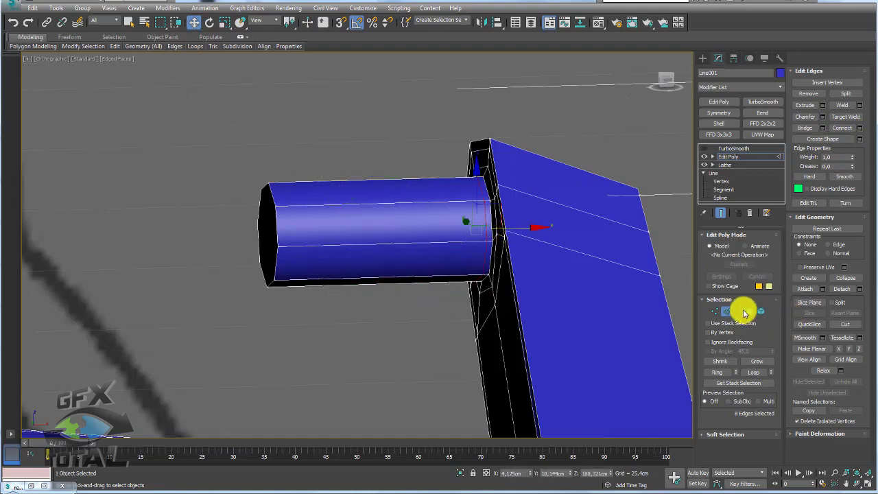
Select the bar's open end border.
left_click(744, 312, "ctrl")
left_click(257, 229)
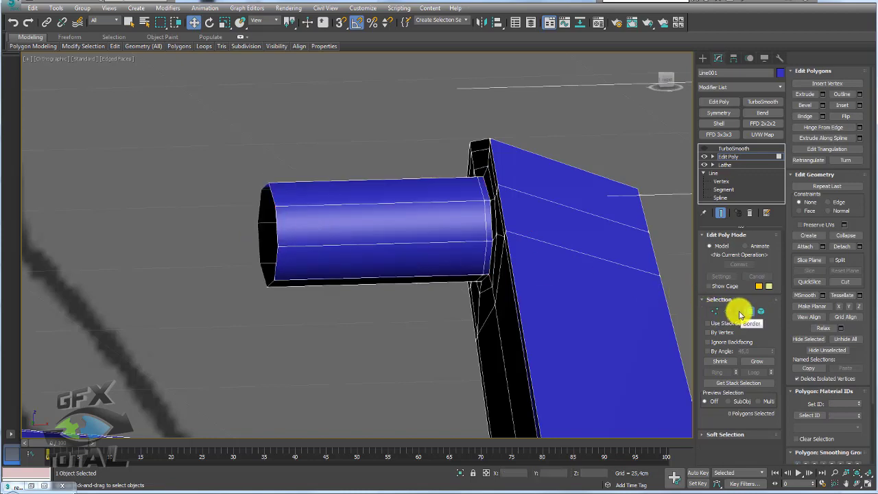
left_click(740, 315)
left_click(284, 255)
scroll(292, 257, "down", 5)
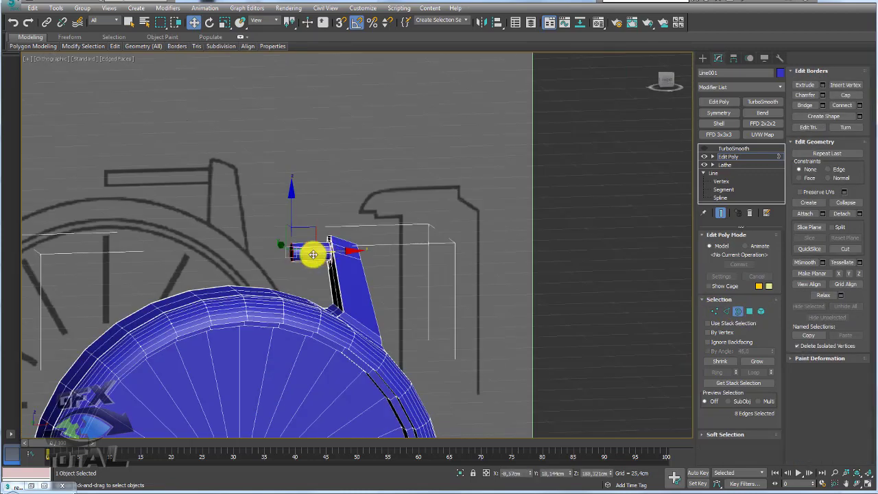
Extrude the bar's end border further outward and leave sub-object editing.
left_click_drag(313, 254, 196, 254, "shift")
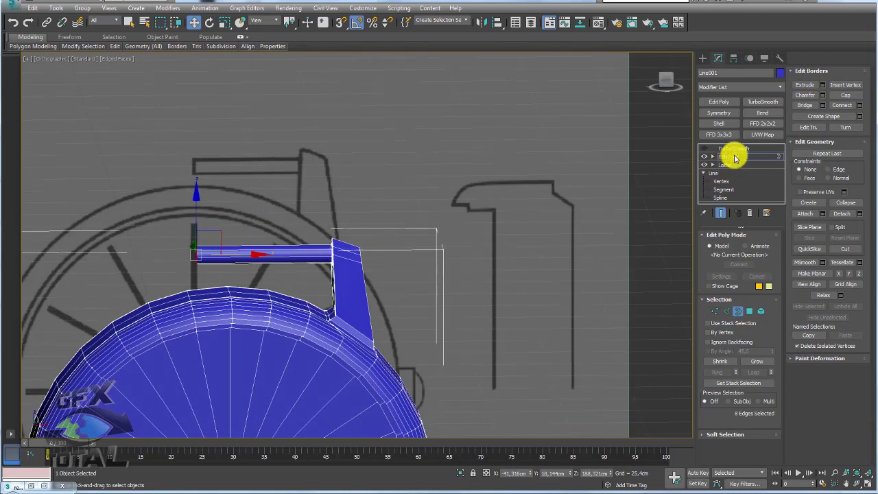
left_click(731, 148)
scroll(343, 209, "down", 4)
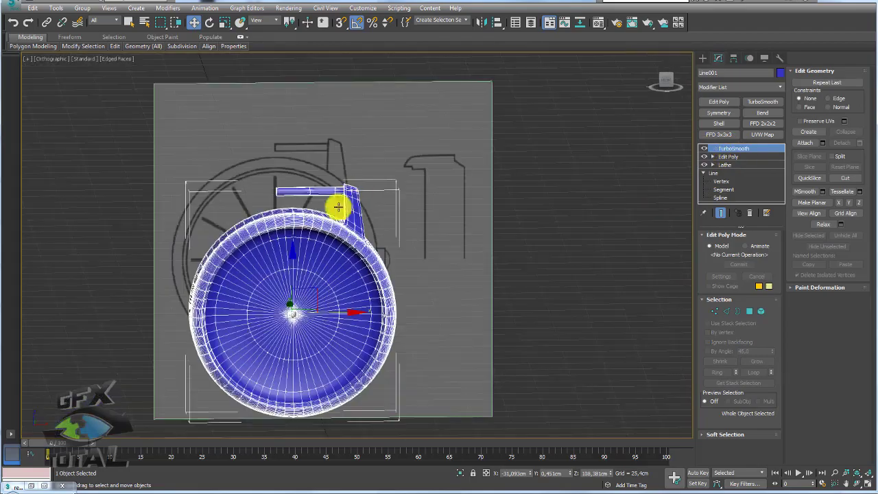
mouse_move(338, 206)
middle_mouse_down("alt")
mouse_move(364, 254)
mouse_move(309, 221)
mouse_move(412, 219)
mouse_move(337, 197)
mouse_move(323, 153)
mouse_move(382, 180)
mouse_move(368, 176)
mouse_move(411, 177)
middle_mouse_up("alt")
scroll(389, 201, "down", 4)
scroll(380, 179, "up", 3)
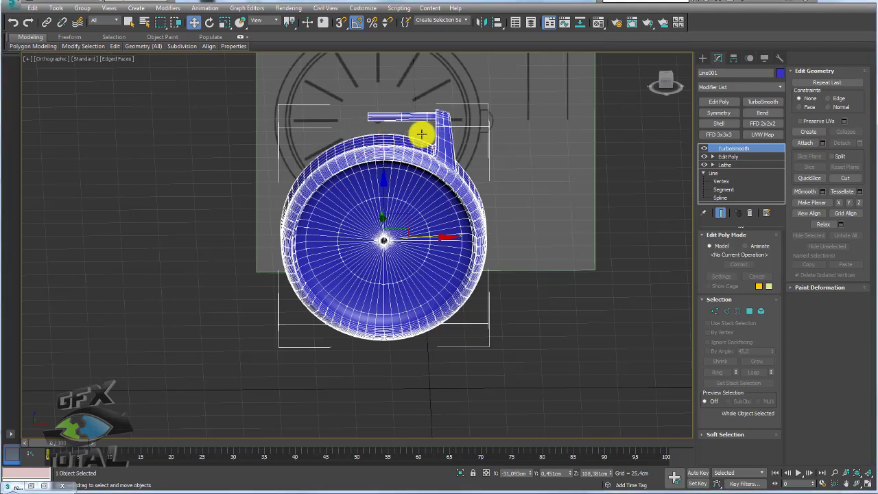
Delete the TurboSmooth modifier, leaving Edit Poly over Lathe.
left_click_drag(426, 135, 343, 132)
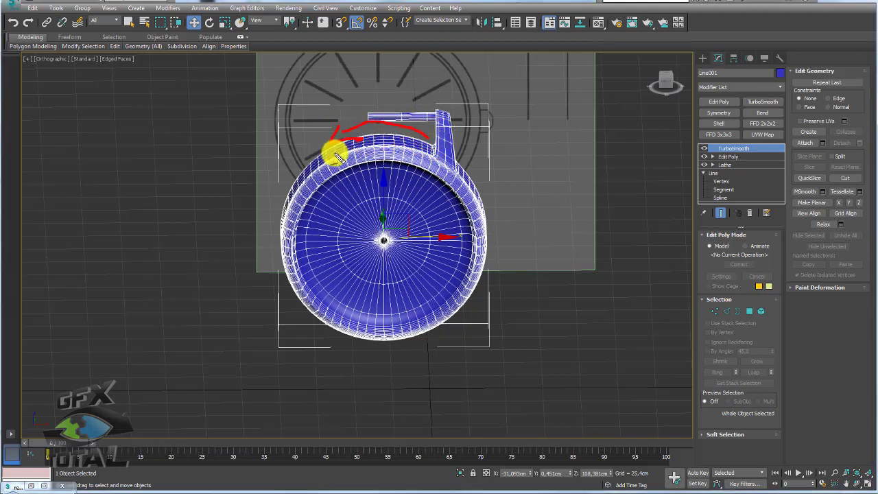
left_click_drag(307, 175, 314, 137)
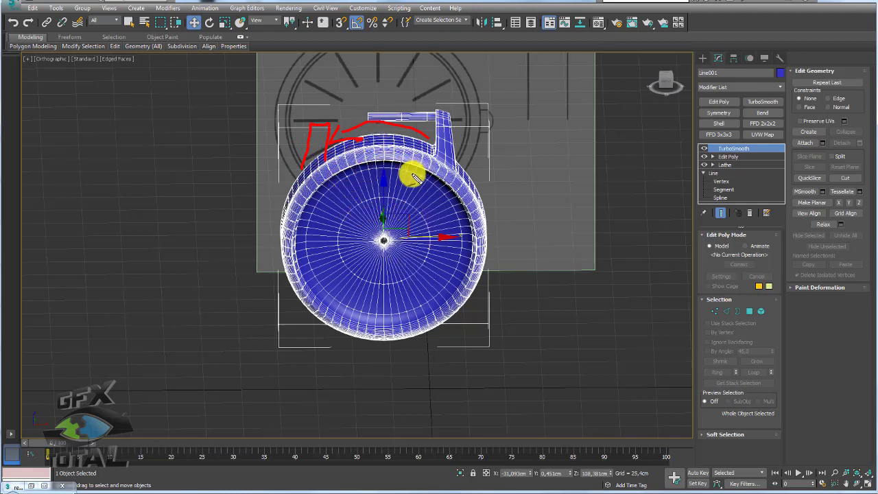
left_click_drag(412, 172, 488, 149)
left_click_drag(370, 164, 364, 233)
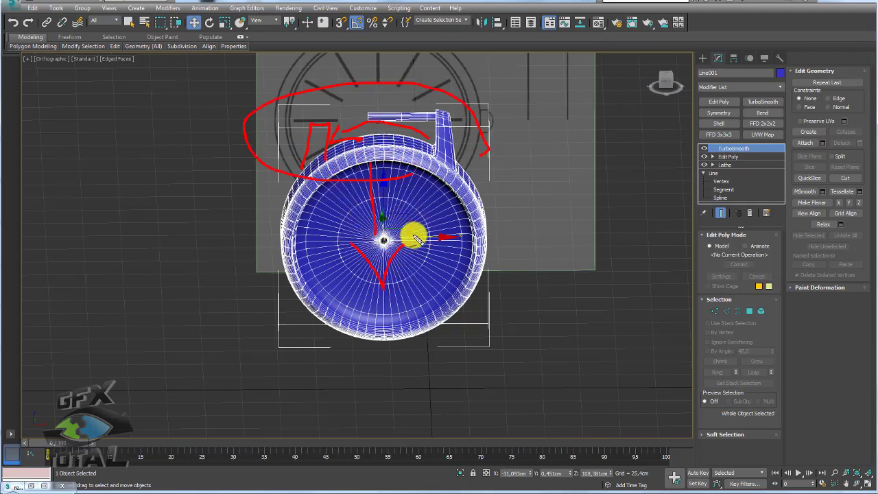
key("Escape")
left_click(752, 214)
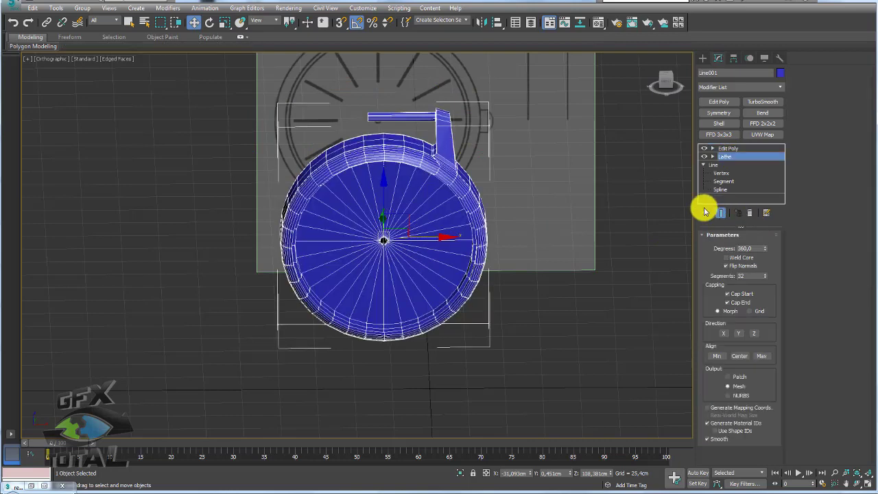
Try a Symmetry modifier above the Lathe on Z, then delete it as misplaced.
left_click(727, 87)
left_click(726, 91)
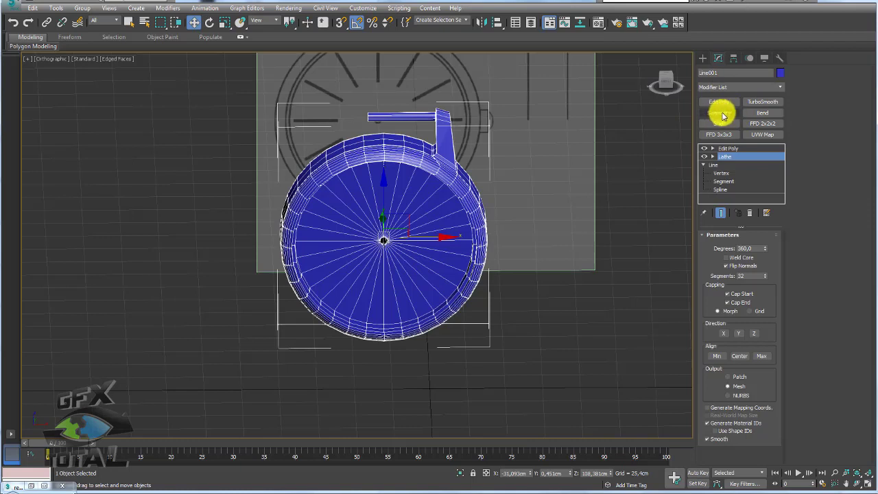
left_click(720, 114)
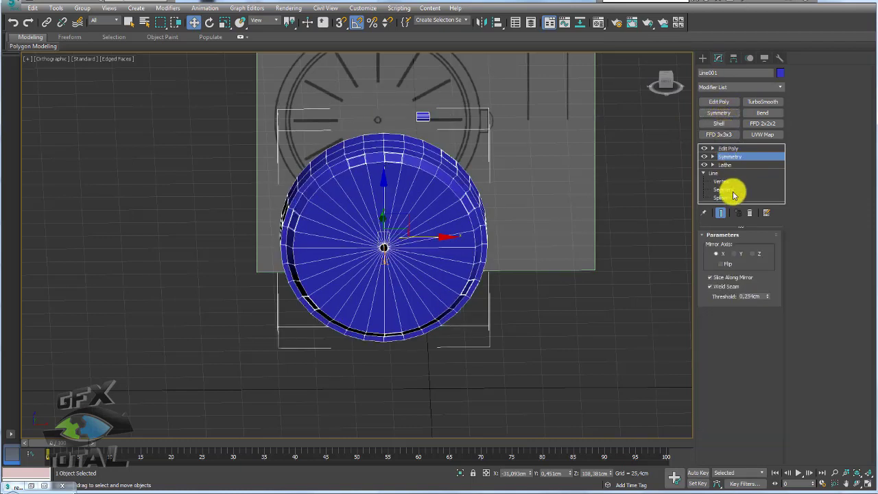
left_click(734, 253)
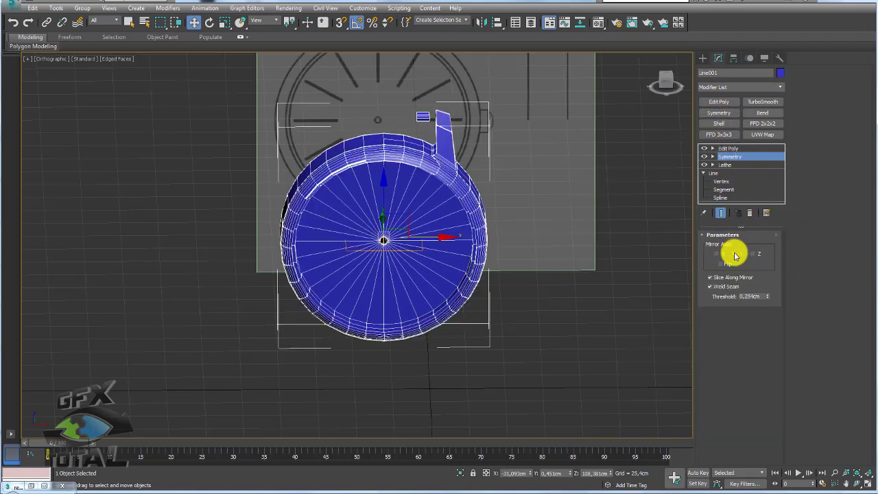
left_click(752, 254)
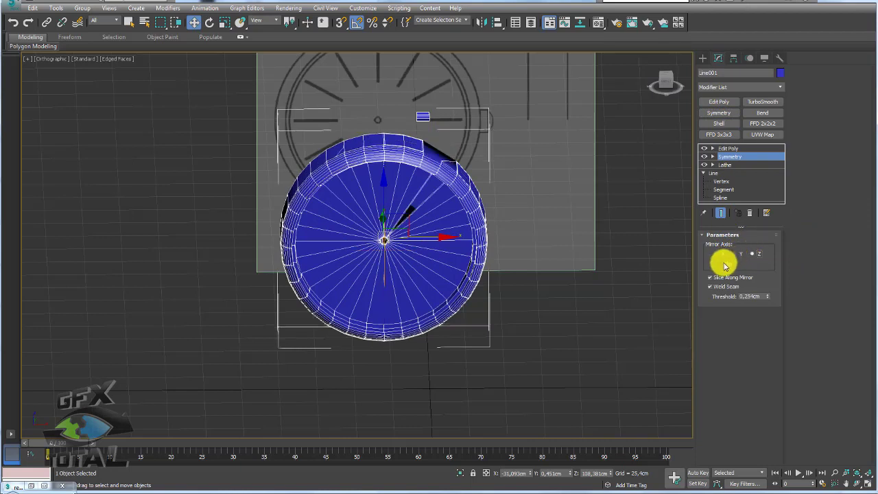
left_click(721, 263)
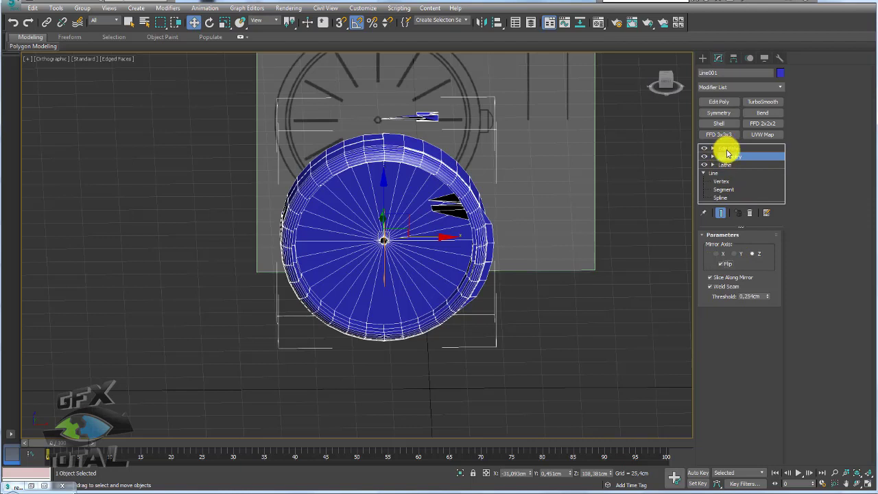
left_click(751, 218)
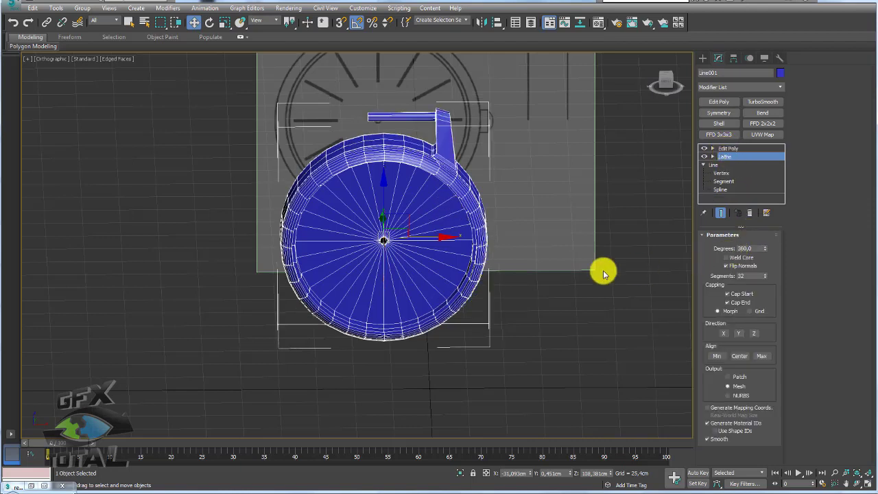
Add a Symmetry modifier at the top of the stack mirroring along Z.
left_click(729, 149)
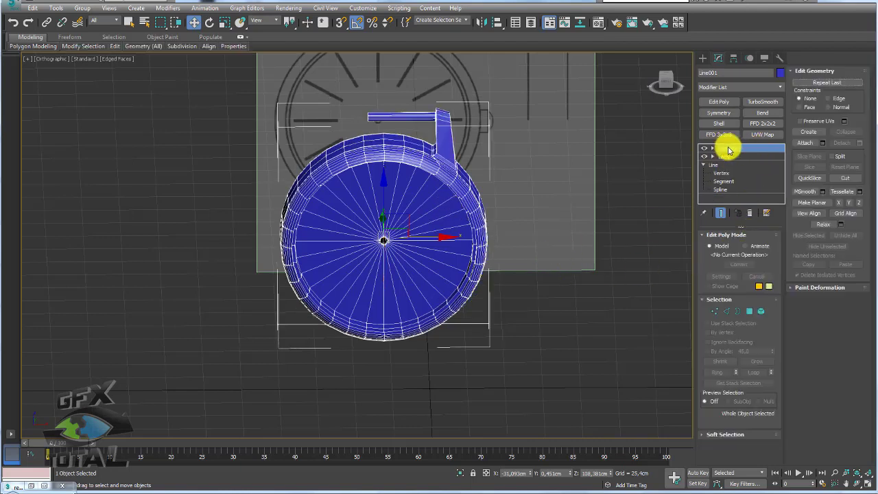
left_click(719, 113)
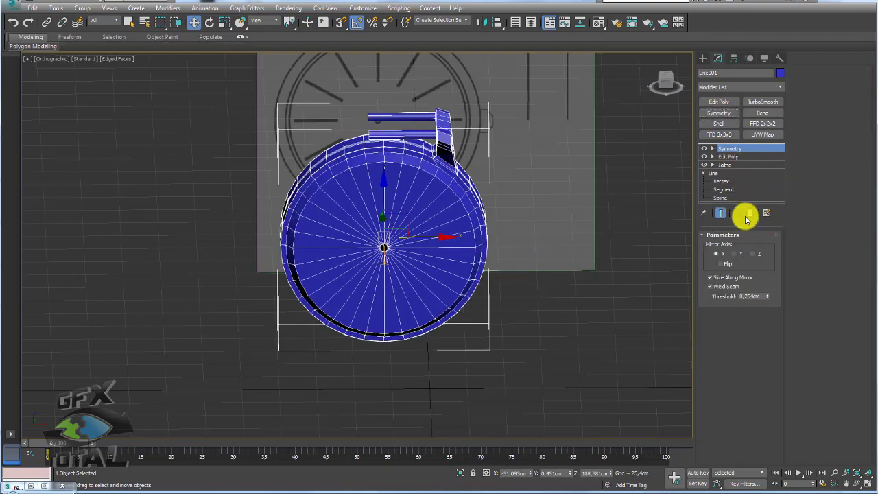
left_click(735, 254)
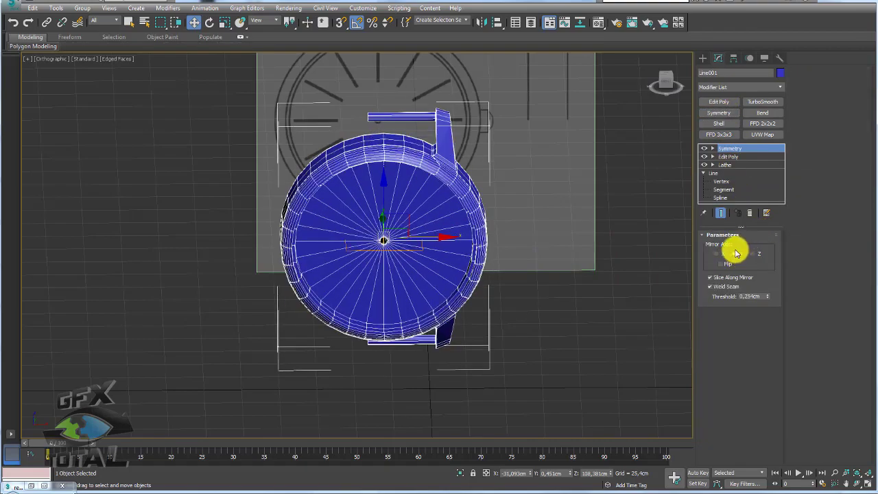
mouse_move(486, 251)
middle_mouse_down("alt")
mouse_move(478, 248)
mouse_move(486, 304)
middle_mouse_up("alt")
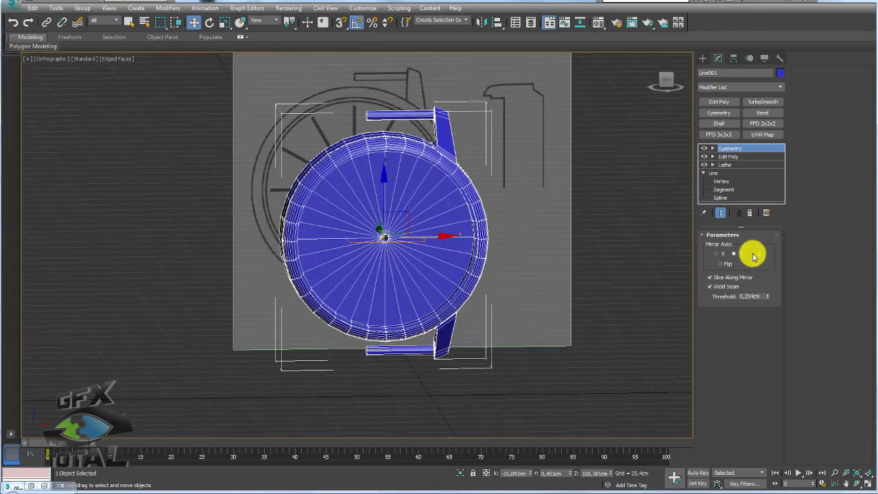
left_click(752, 253)
middle_click_drag(597, 242, 569, 251, "alt")
mouse_move(323, 141)
middle_mouse_down("alt")
mouse_move(427, 194)
mouse_move(412, 194)
middle_mouse_up("alt")
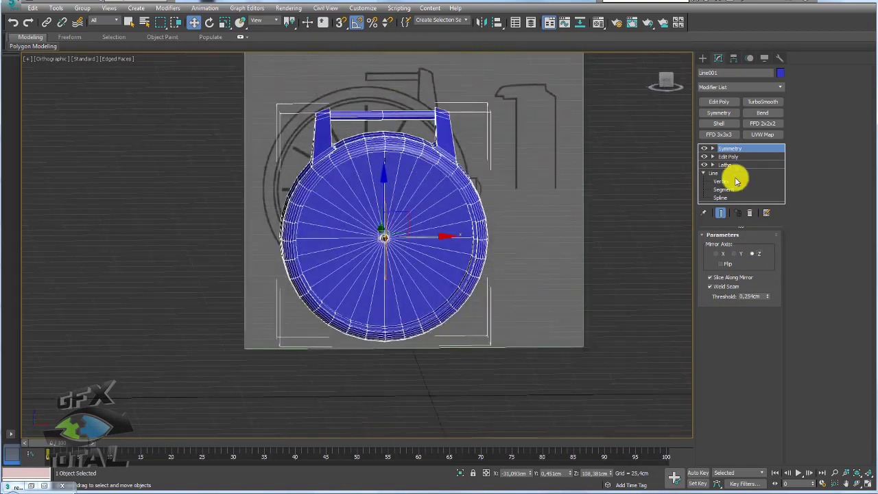
Add a second Symmetry modifier mirroring along Y to copy lugs to the bottom.
left_click(719, 112)
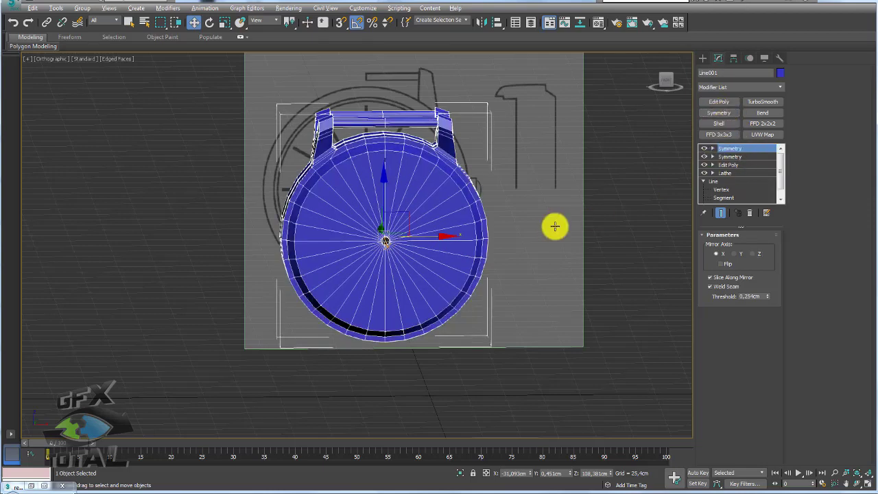
middle_click_drag(555, 227, 537, 227, "alt")
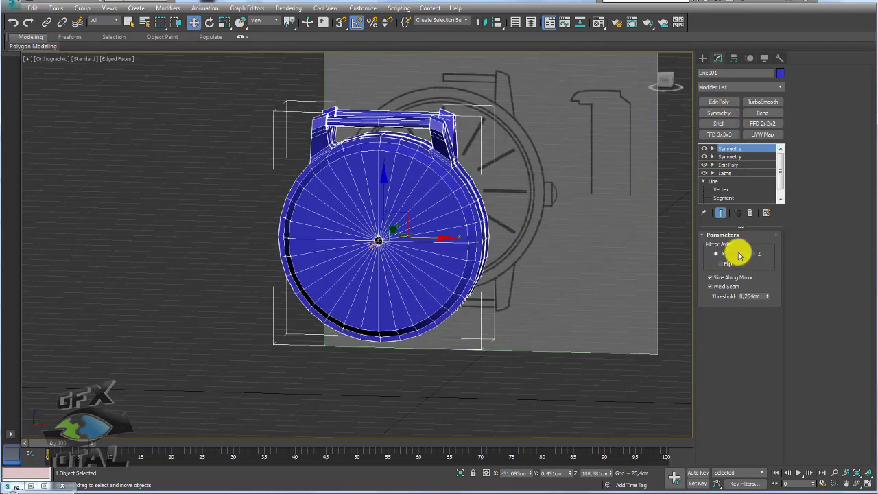
left_click(734, 254)
mouse_move(523, 264)
middle_mouse_down("alt")
mouse_move(582, 260)
mouse_move(561, 275)
mouse_move(506, 267)
mouse_move(521, 309)
mouse_move(517, 404)
mouse_move(486, 293)
mouse_move(556, 269)
middle_mouse_up("alt")
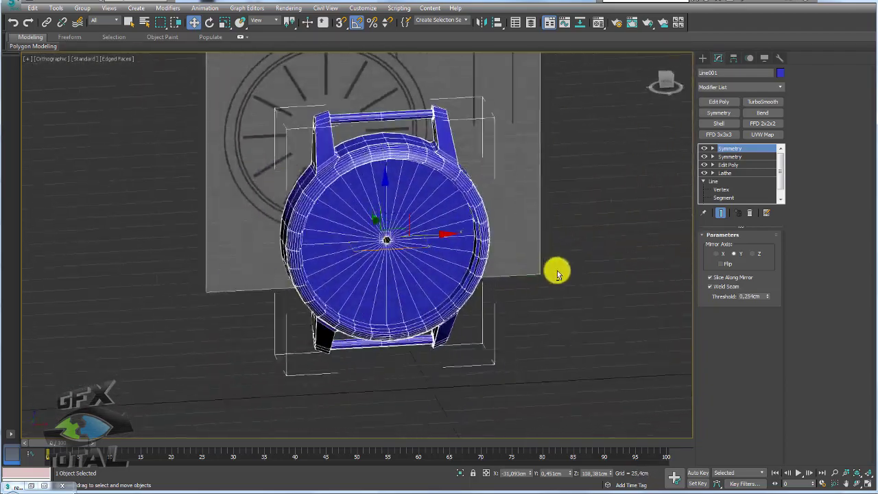
left_click(766, 105)
mouse_move(437, 231)
middle_mouse_down("alt")
mouse_move(515, 175)
mouse_move(560, 222)
mouse_move(526, 288)
mouse_move(519, 343)
mouse_move(501, 268)
mouse_move(457, 234)
middle_mouse_up("alt")
scroll(560, 222, "up", 3)
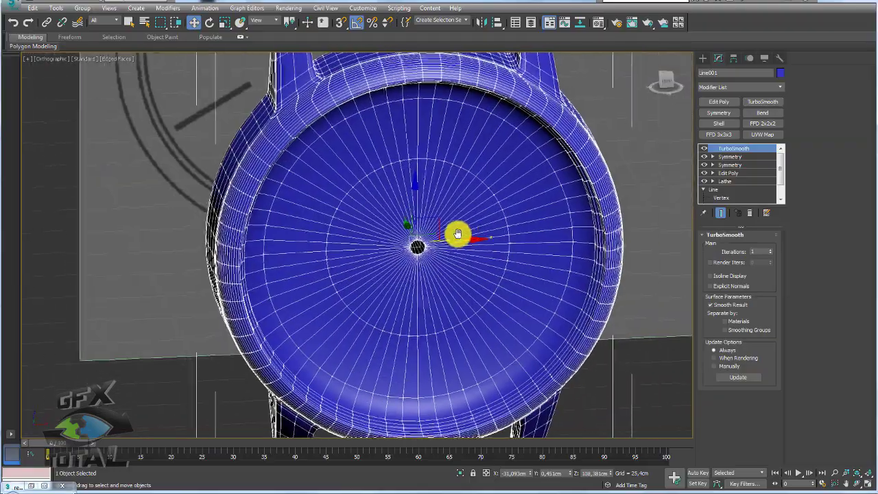
scroll(458, 234, "down", 2)
scroll(465, 265, "up", 3)
mouse_move(464, 264)
middle_mouse_down("alt")
mouse_move(549, 300)
mouse_move(521, 279)
mouse_move(538, 266)
middle_mouse_up("alt")
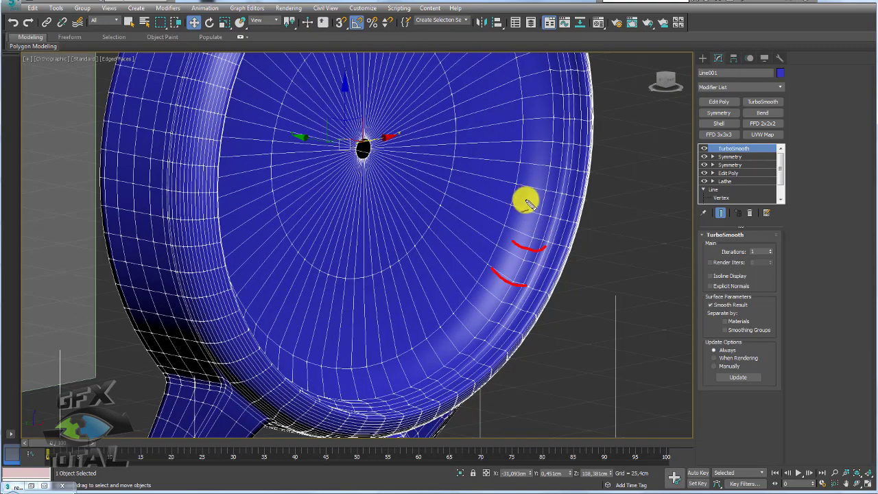
left_click_drag(524, 197, 561, 203)
left_click_drag(520, 269, 545, 183)
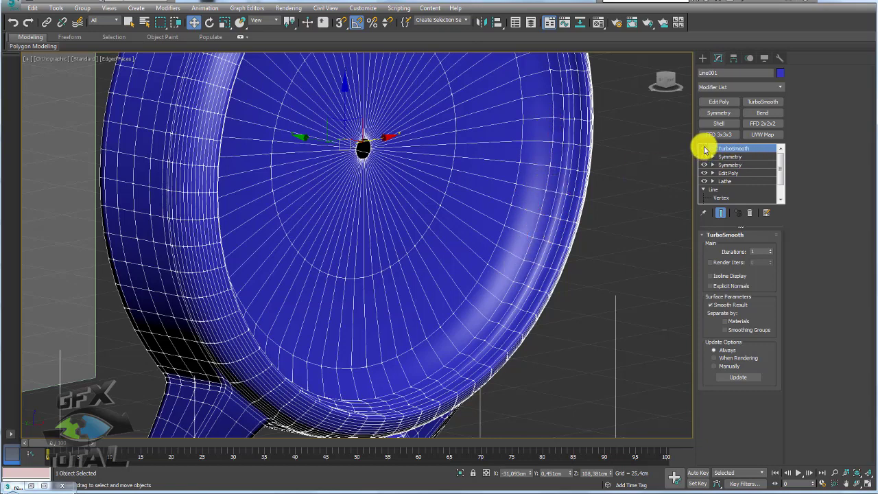
left_click(749, 213)
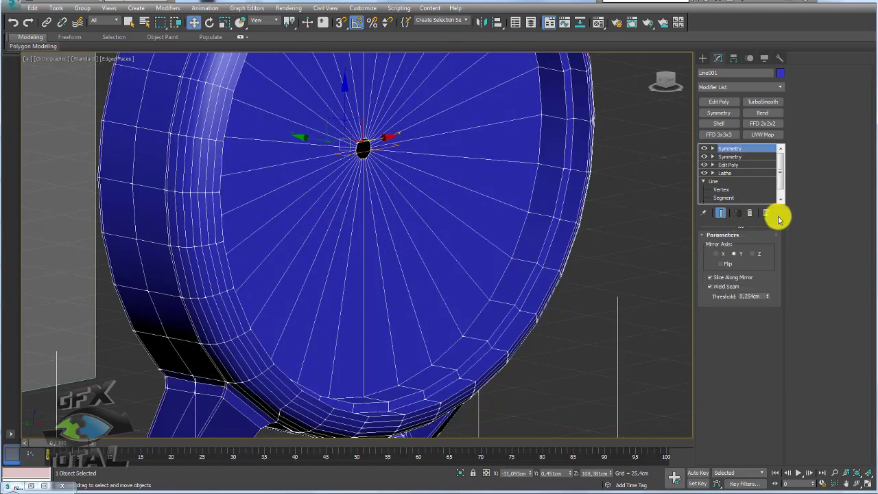
Add Edit Poly and connect a pinched edge loop around the first rim band.
left_click(719, 103)
left_click(727, 311)
scroll(534, 210, "up", 5)
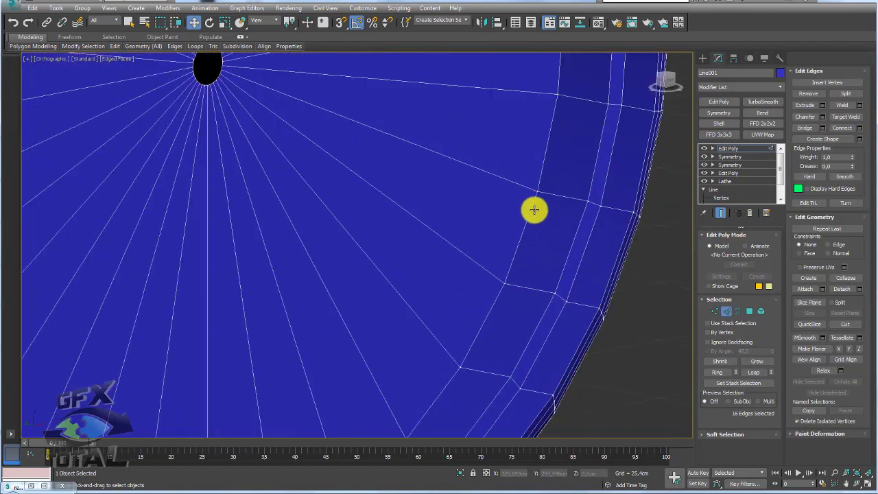
left_click(531, 190)
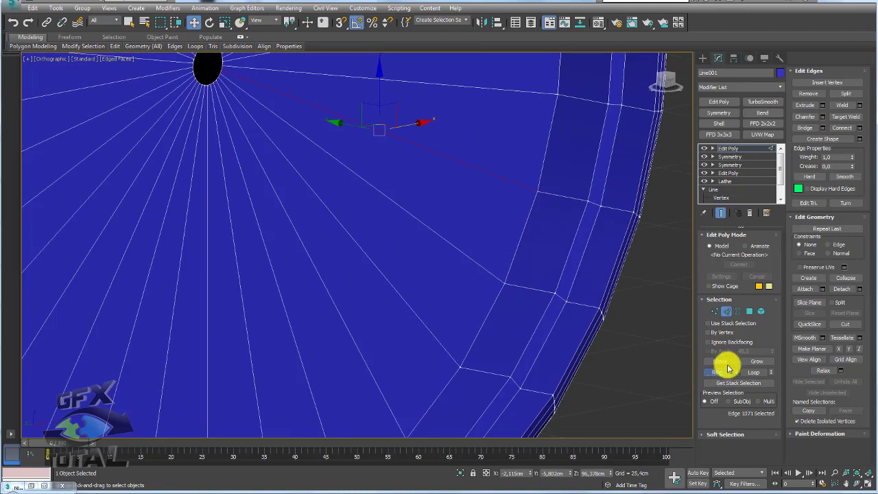
left_click(728, 369)
left_click(859, 128)
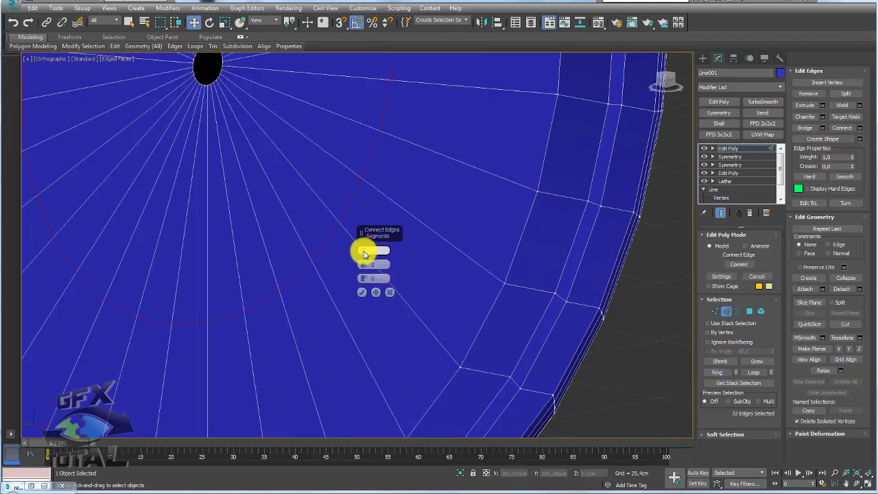
left_click_drag(364, 262, 367, 84)
left_click(362, 295)
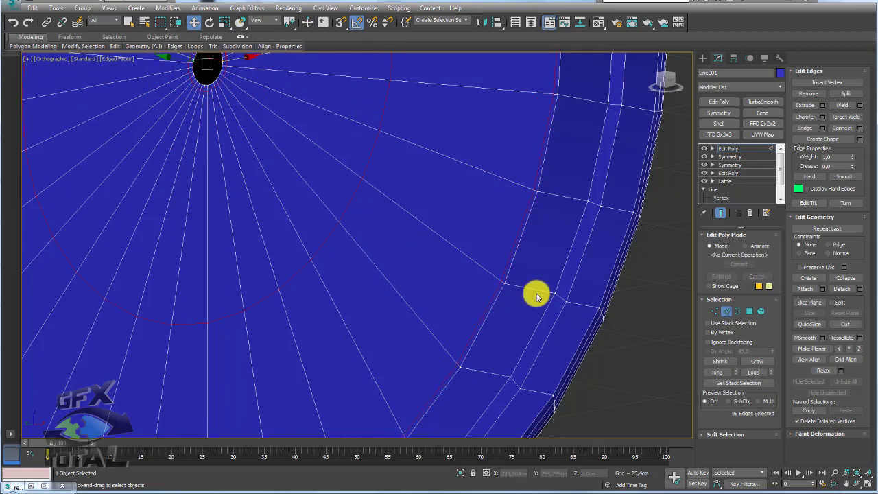
Connect edge loops around the remaining three rim bands, including the outer rim.
left_click(534, 291)
left_click(719, 372)
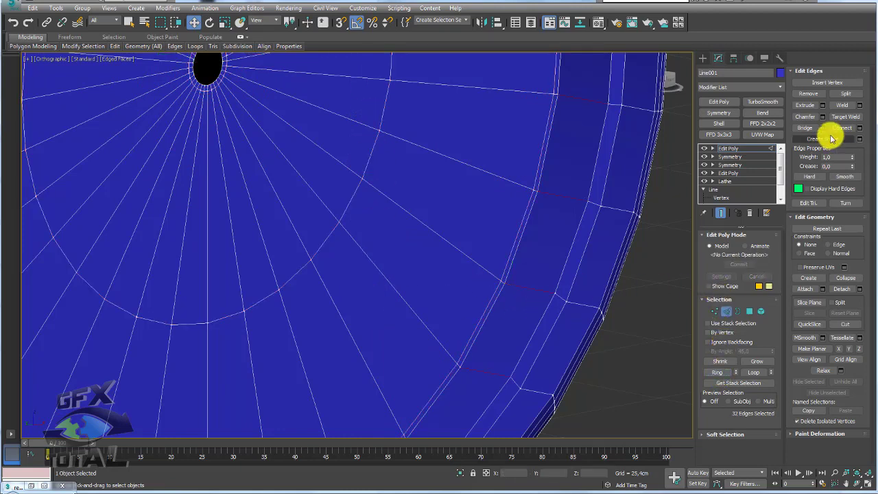
left_click(859, 127)
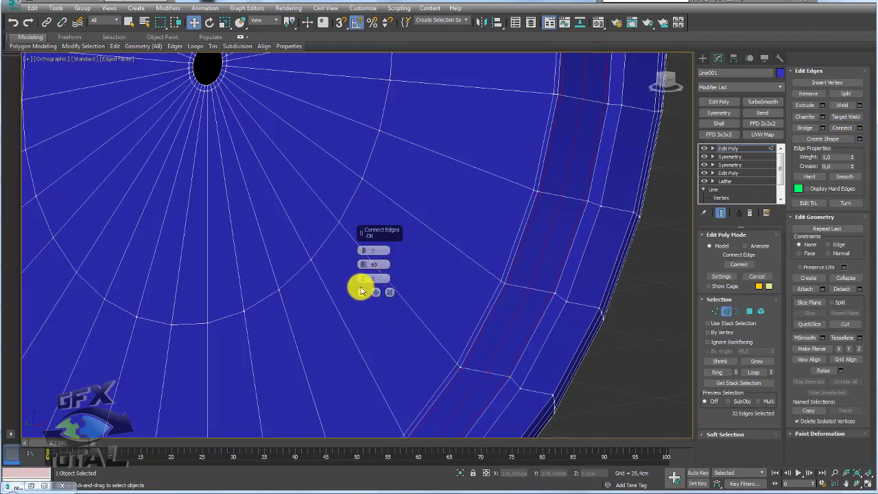
left_click(361, 292)
left_click(579, 304)
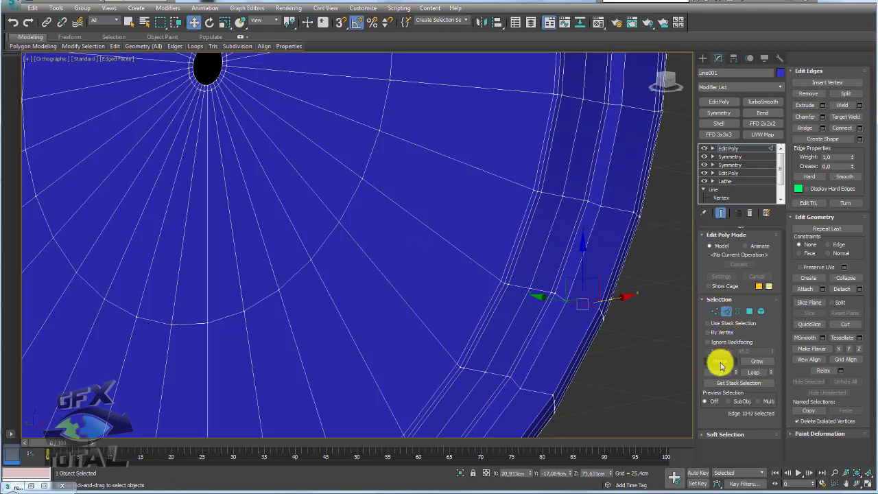
left_click(717, 372)
left_click(860, 128)
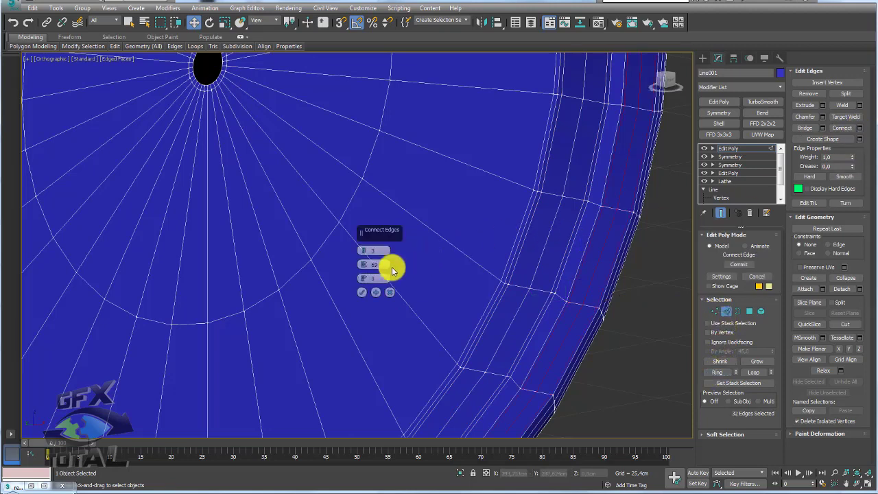
left_click(362, 293)
left_click(560, 297)
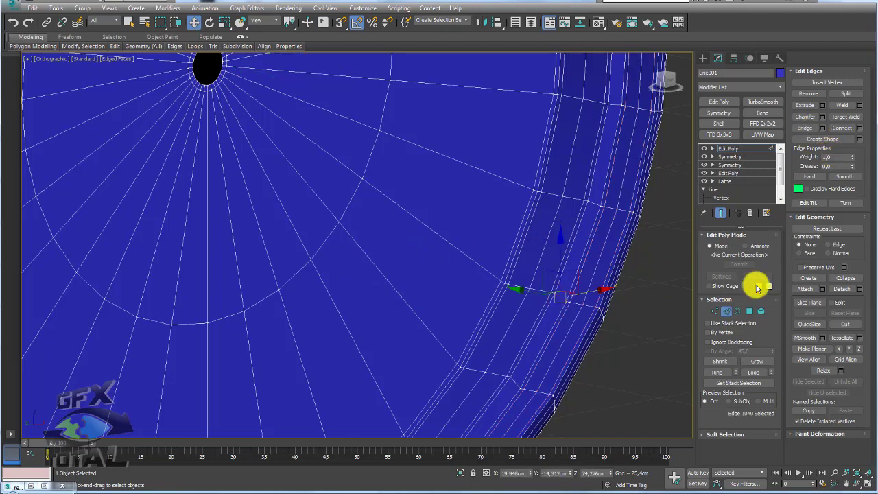
left_click(720, 375)
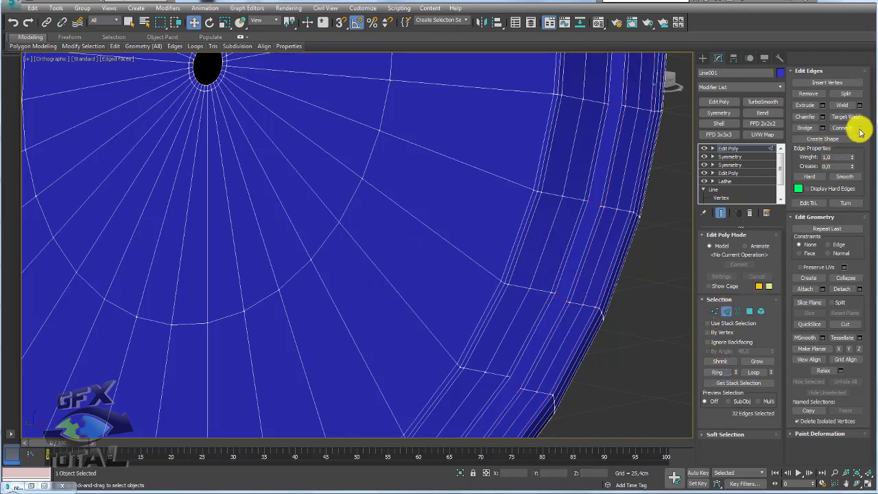
left_click(859, 128)
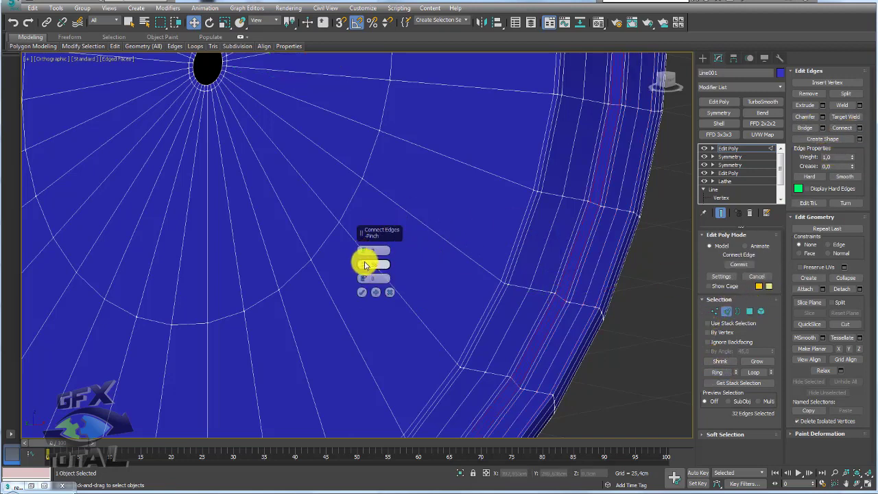
left_click(361, 294)
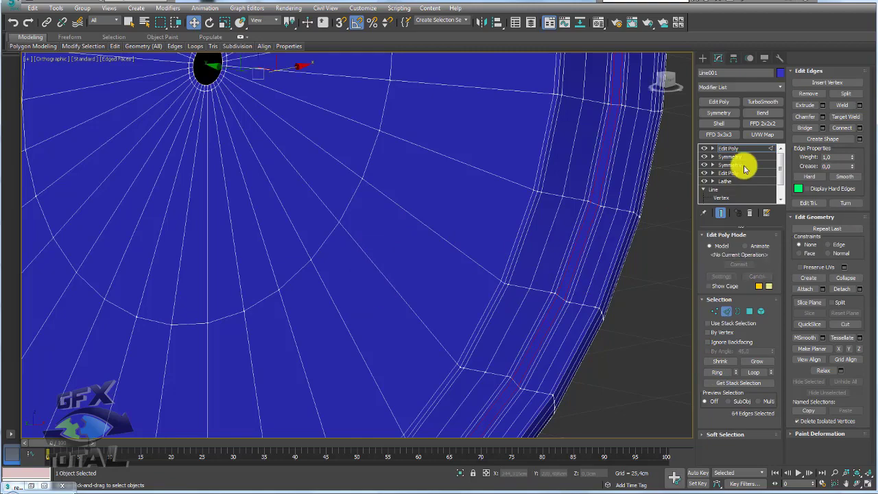
Add TurboSmooth with 2 iterations and Isoline Display, then reselect the watch case.
left_click(763, 102)
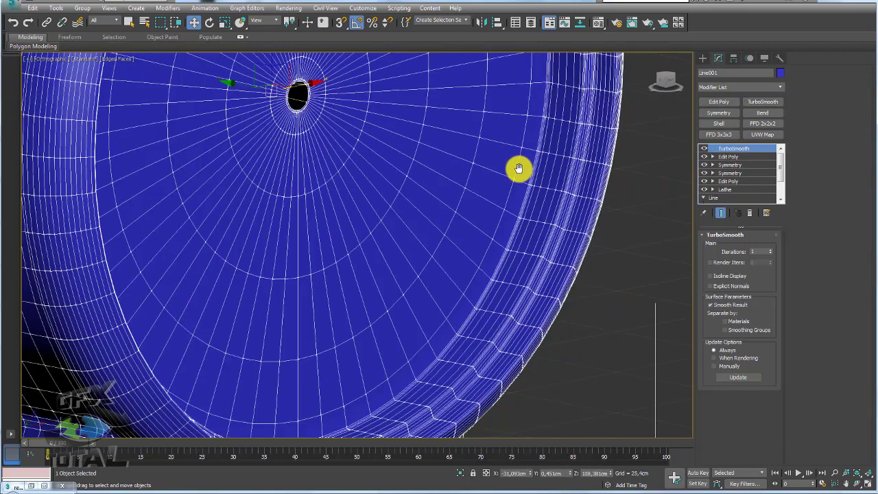
left_click(769, 250)
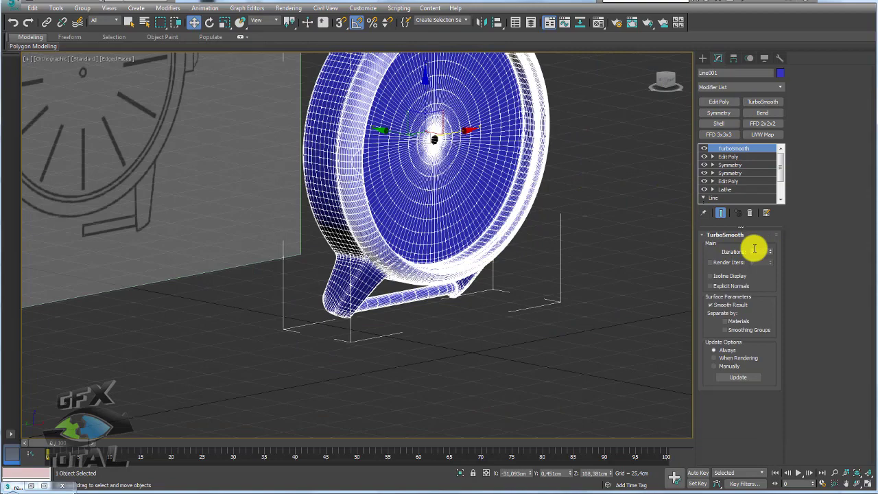
left_click(732, 277)
left_click(632, 268)
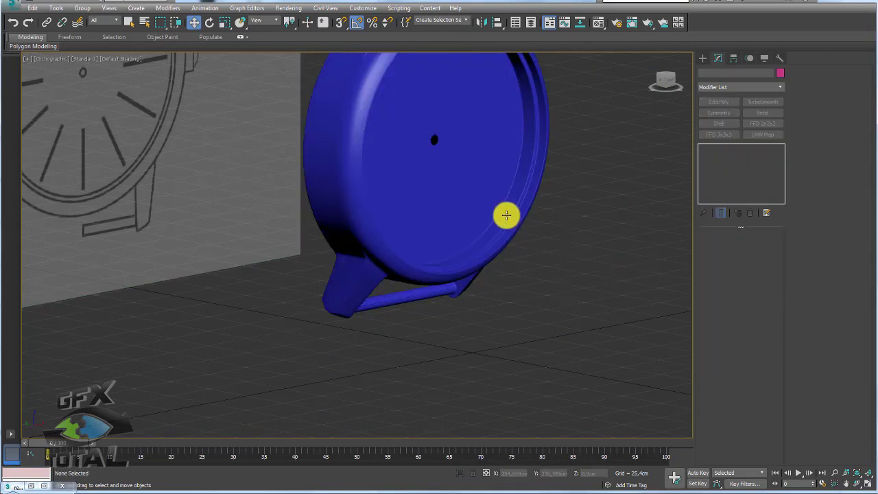
scroll(480, 216, "up", 5)
scroll(445, 220, "down", 5)
left_click(278, 213)
mouse_move(278, 213)
middle_mouse_down("alt")
mouse_move(378, 259)
mouse_move(318, 246)
mouse_move(318, 233)
mouse_move(413, 253)
mouse_move(423, 245)
mouse_move(426, 260)
mouse_move(410, 274)
mouse_move(602, 143)
middle_mouse_up("alt")
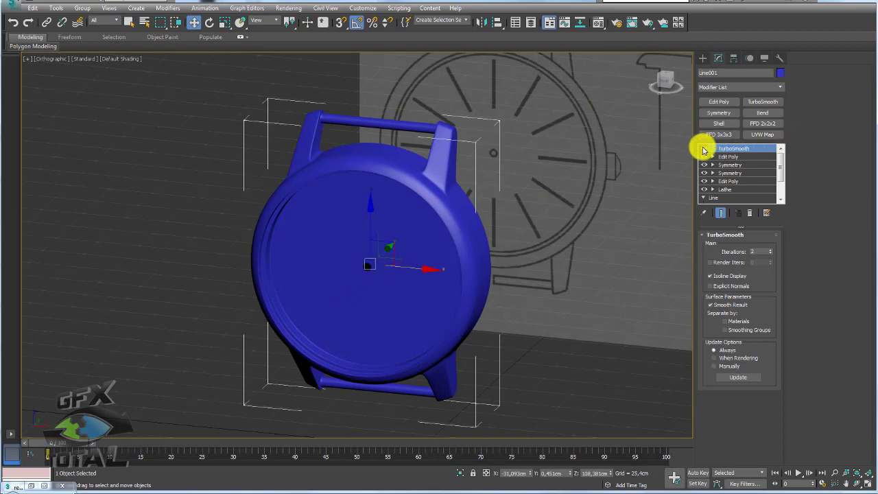
Select the border of the dial's centre hole and switch to wireframe view.
left_click(713, 157)
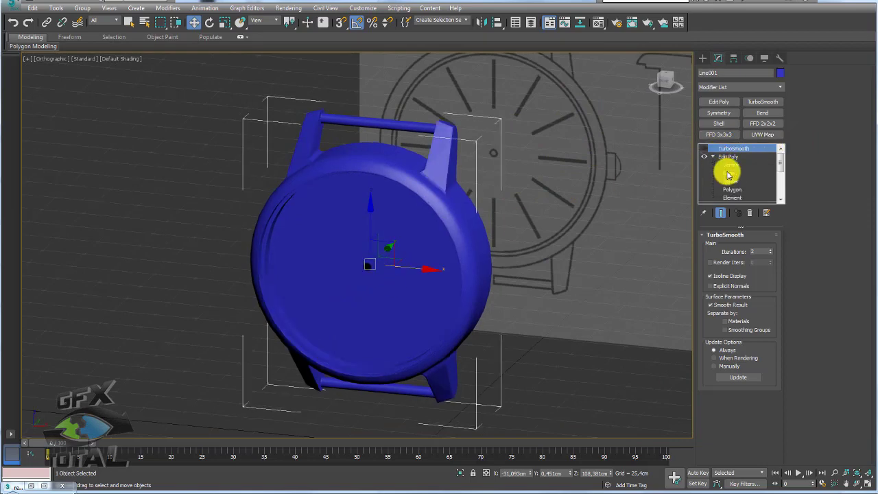
left_click(731, 181)
left_click(356, 269)
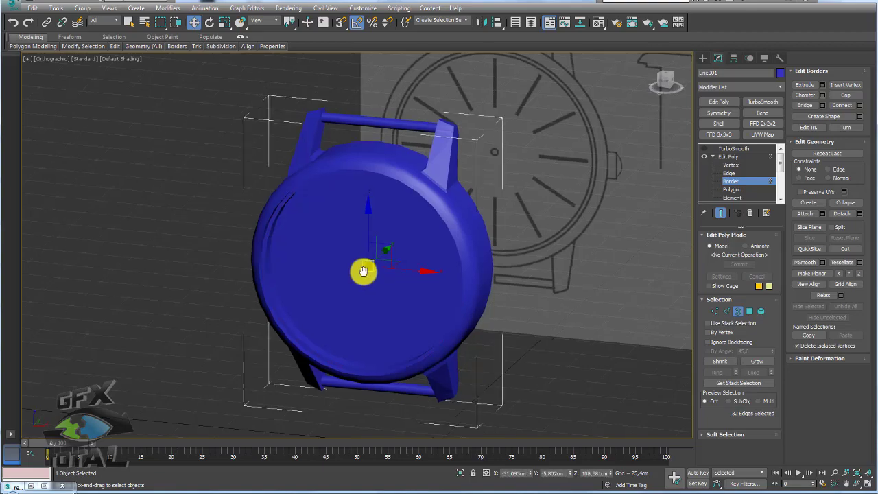
scroll(360, 271, "up", 5)
key("F3")
key("F3")
scroll(404, 261, "up", 2)
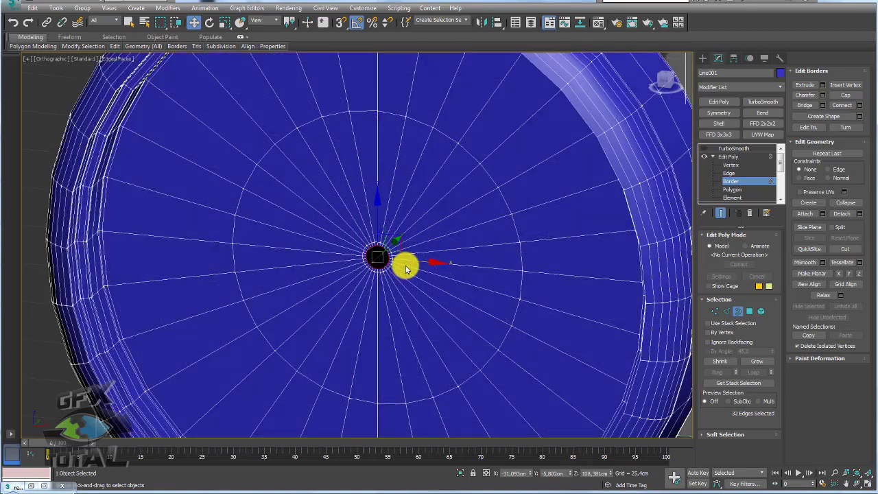
scroll(399, 267, "up", 2)
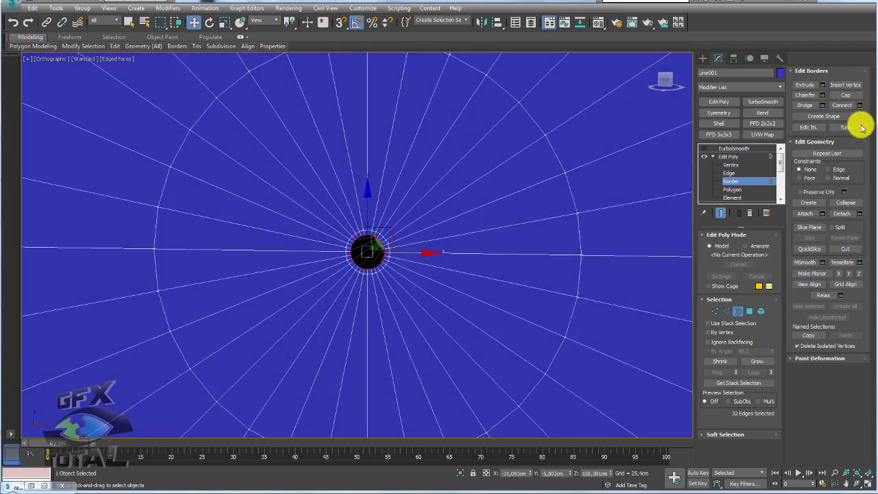
Detach a clone of the dial's centre polygon as Object001.
left_click(750, 311)
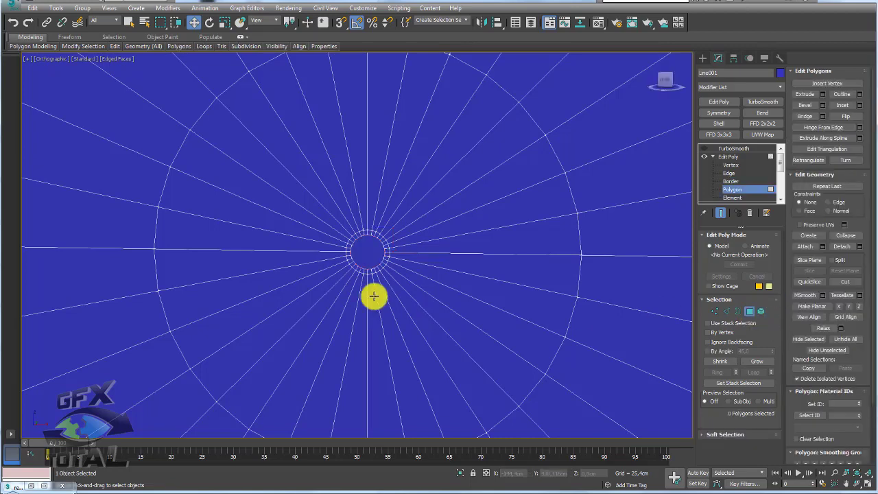
left_click(360, 256)
middle_click_drag(456, 245, 477, 230, "alt")
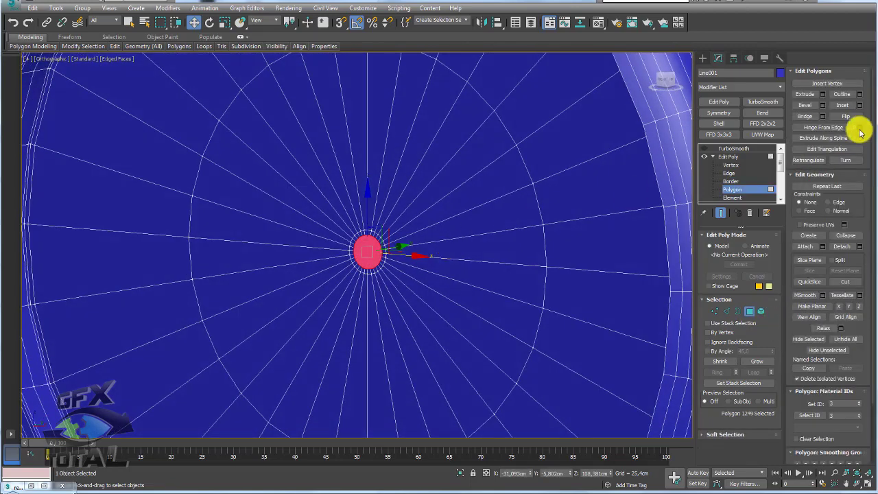
left_click(859, 246)
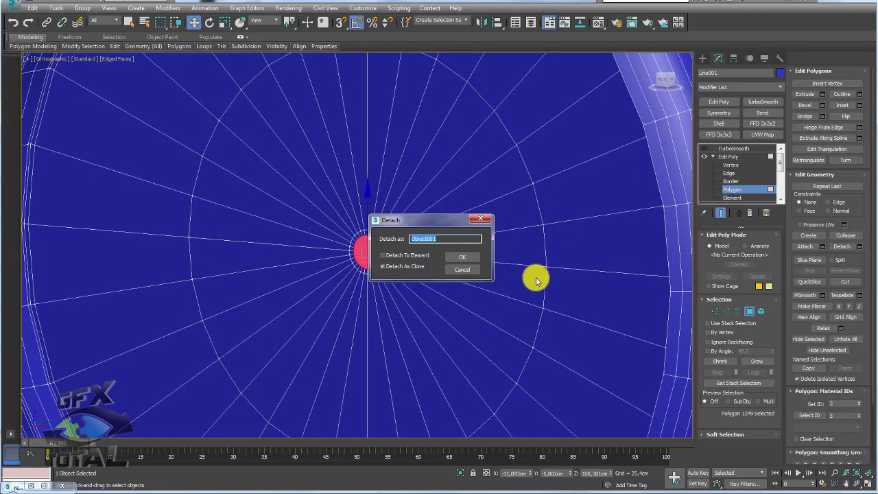
left_click(463, 257)
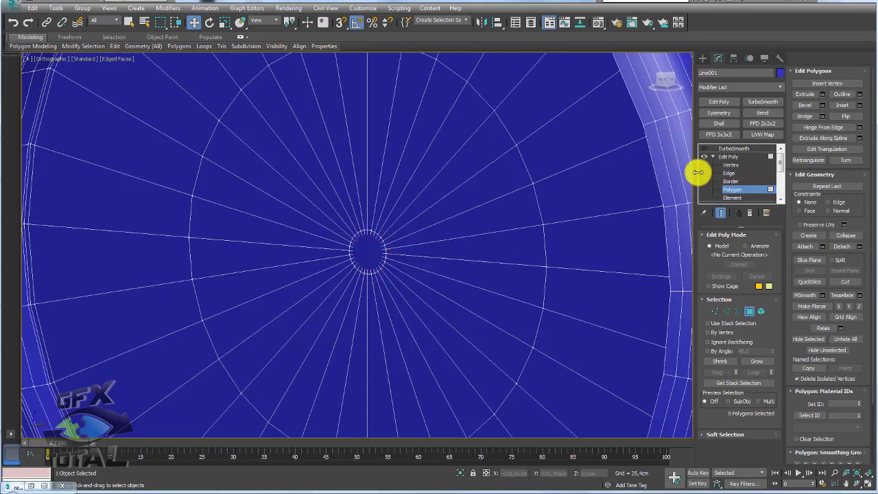
left_click(725, 155)
Select the detached Object001 disc and move it into place on the dial.
left_click(366, 248)
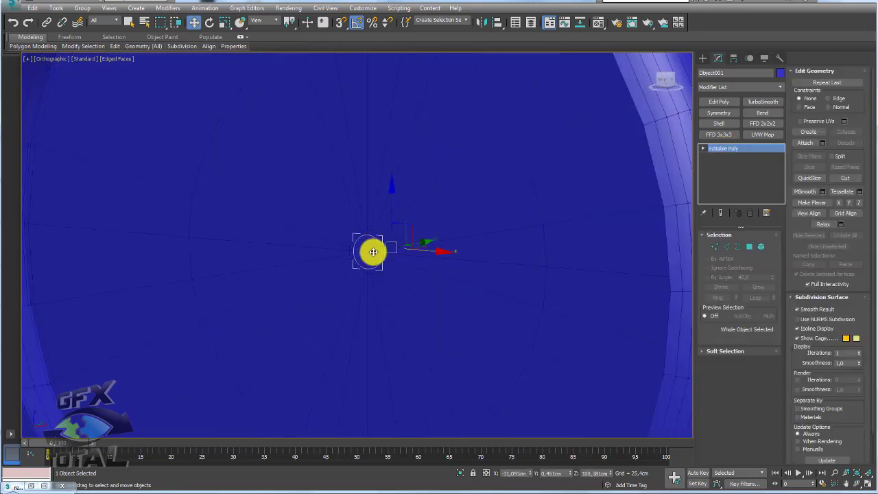
middle_click_drag(372, 251, 419, 254, "alt")
left_click_drag(427, 243, 288, 271)
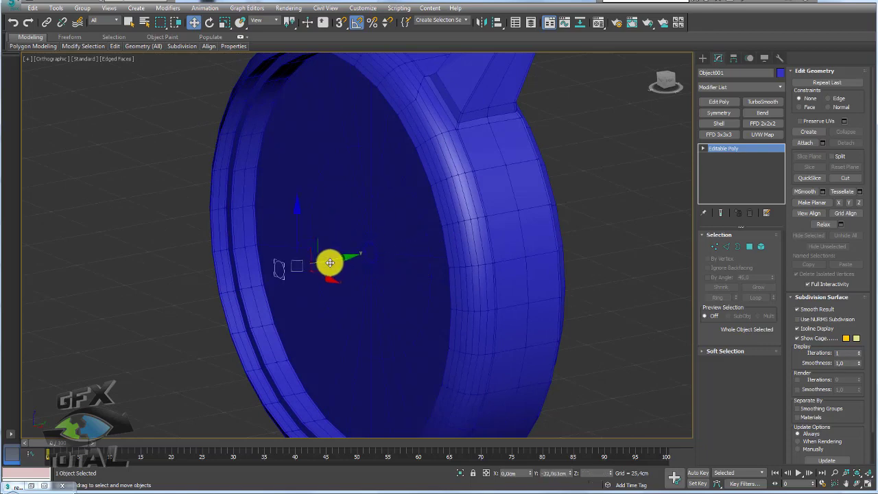
mouse_move(288, 270)
middle_mouse_down("alt")
mouse_move(302, 278)
mouse_move(429, 236)
middle_mouse_up("alt")
scroll(429, 236, "up", 5)
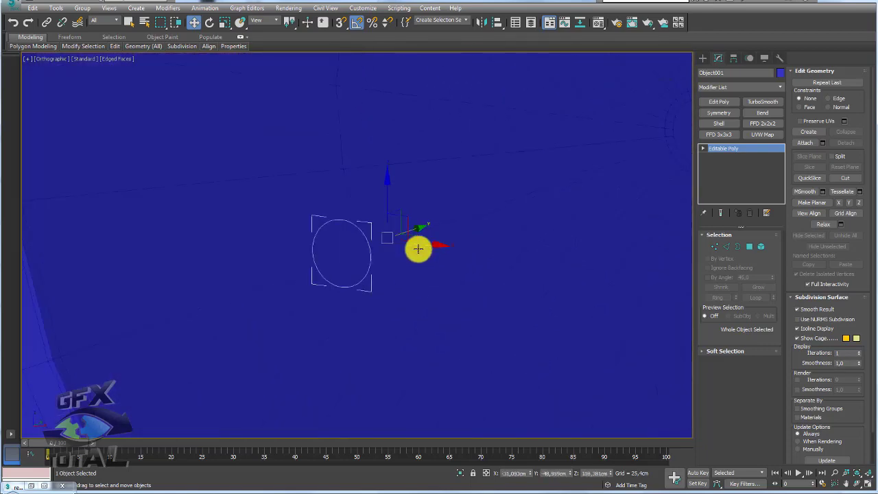
Inset the disc's face to form an inner ring, then return to object level.
left_click(749, 246)
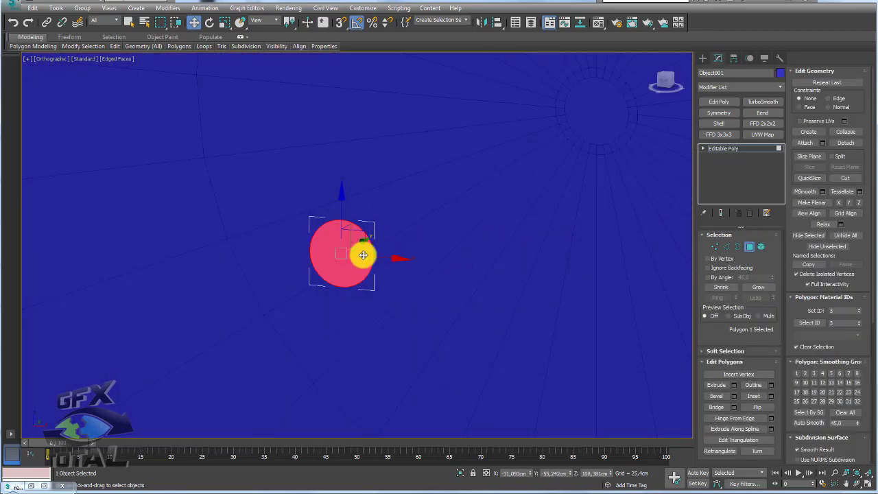
left_click(754, 396)
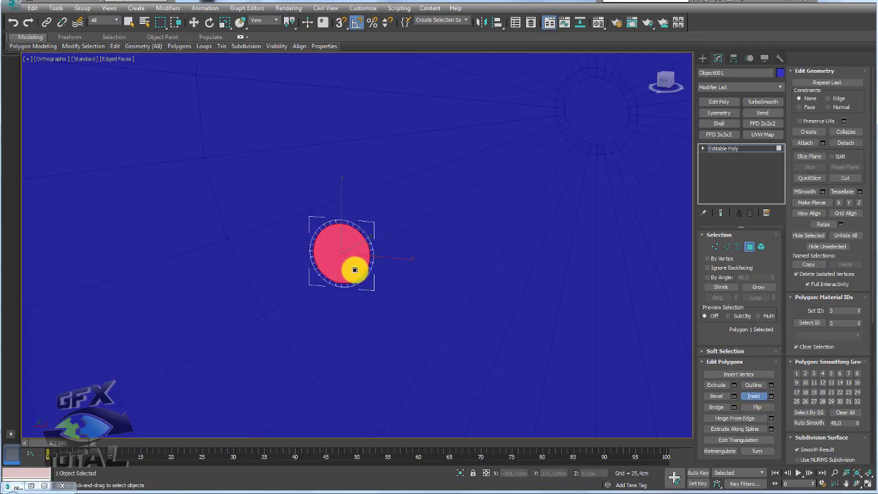
right_click(353, 258)
scroll(343, 251, "down", 3)
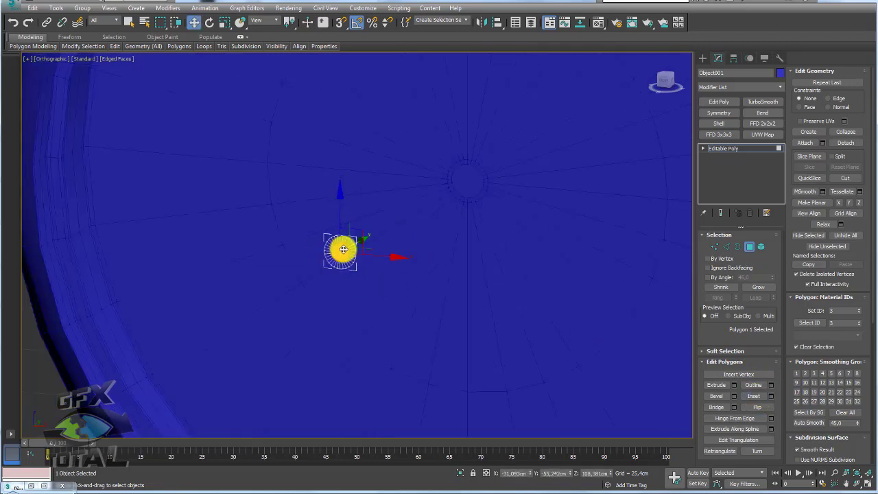
scroll(376, 245, "down", 3)
left_click(747, 150)
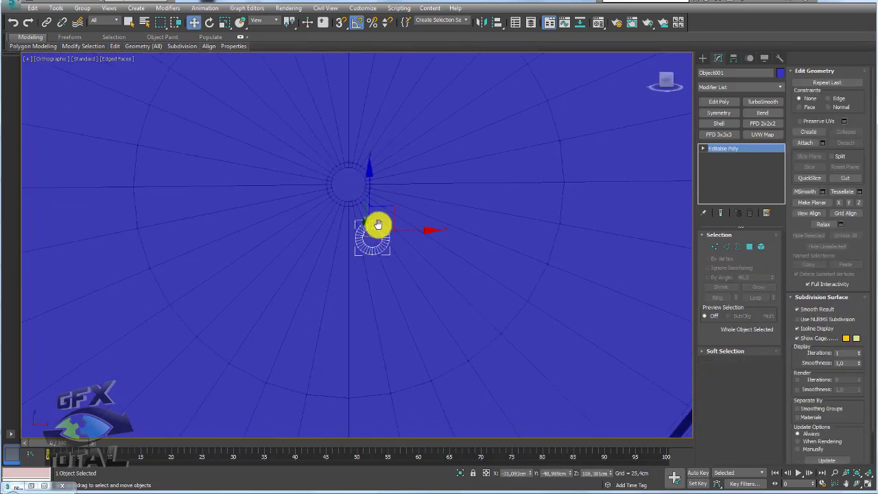
Switch the disc to edge level and view the watch from the front.
scroll(384, 226, "up", 4)
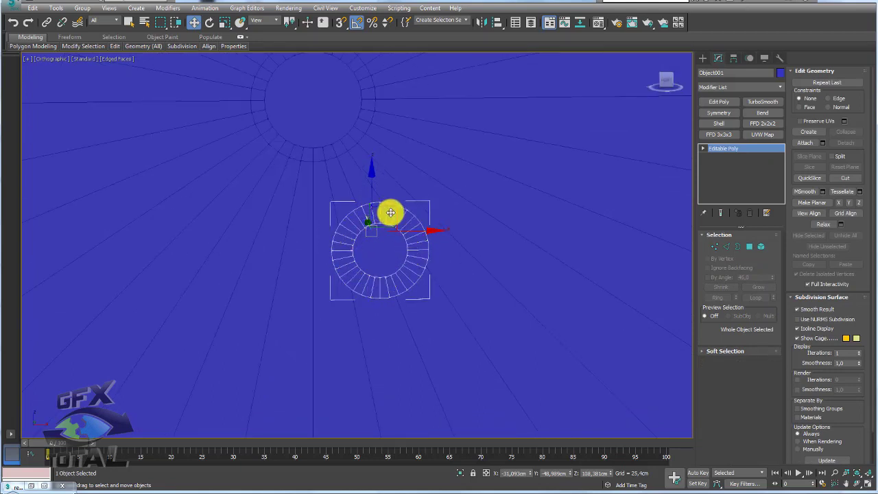
mouse_move(372, 268)
middle_mouse_down("alt")
mouse_move(364, 279)
mouse_move(343, 268)
mouse_move(361, 254)
mouse_move(371, 264)
middle_mouse_up("alt")
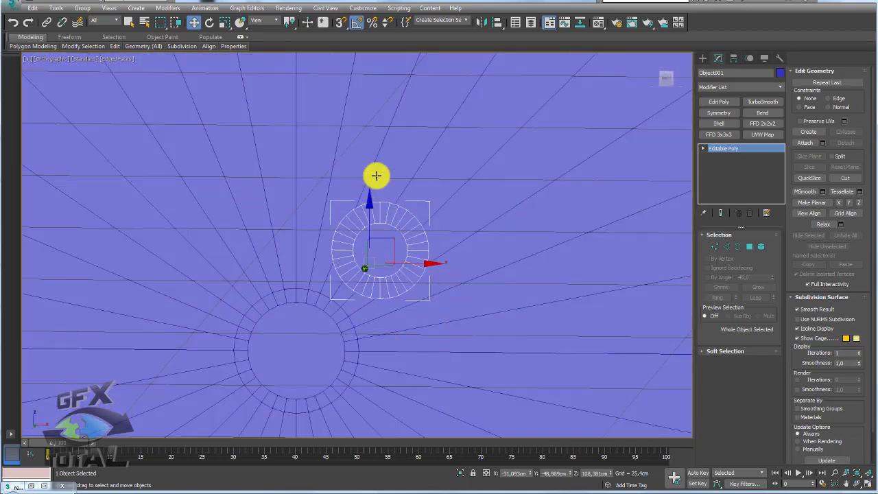
scroll(440, 229, "down", 5)
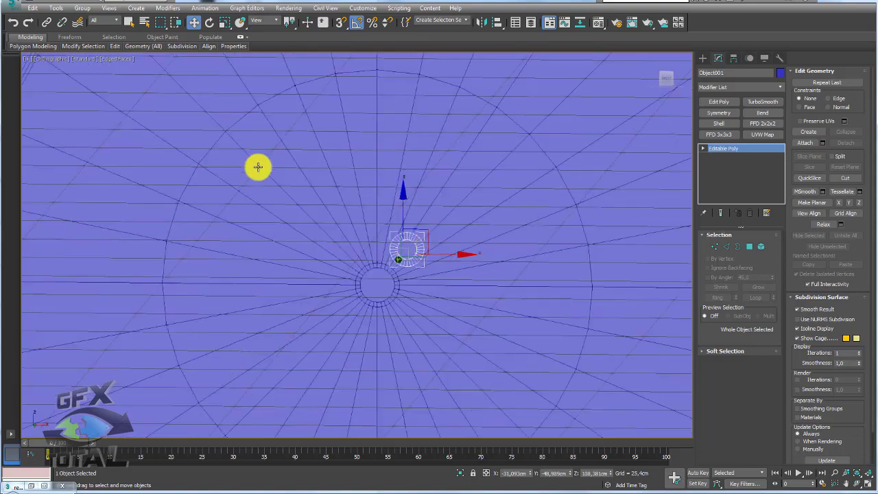
scroll(483, 198, "down", 5)
middle_click_drag(440, 207, 386, 226, "alt")
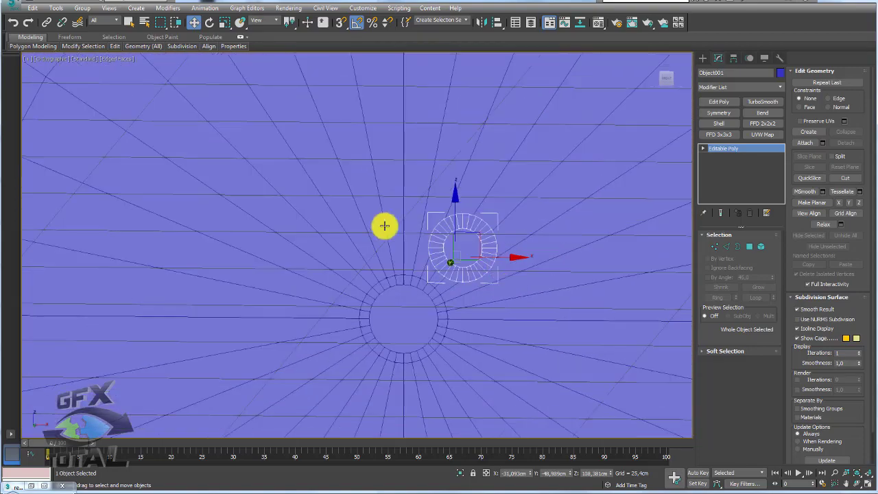
middle_click_drag(540, 199, 518, 235, "alt")
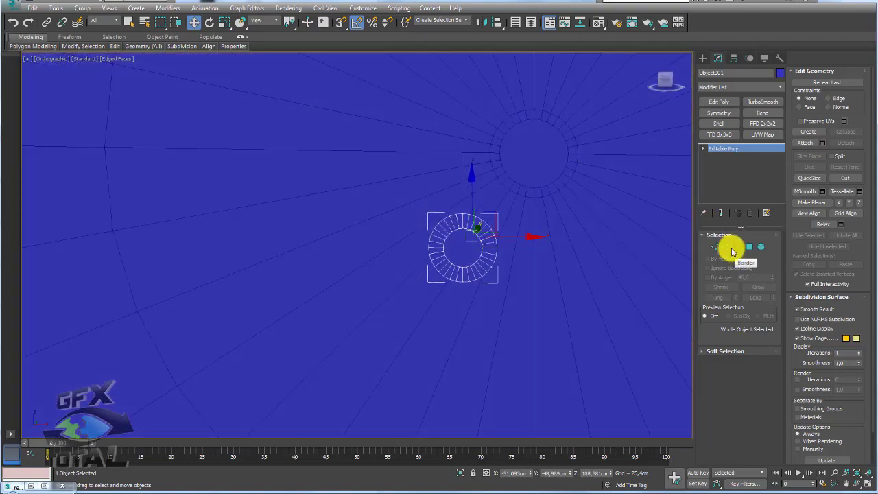
left_click(727, 247)
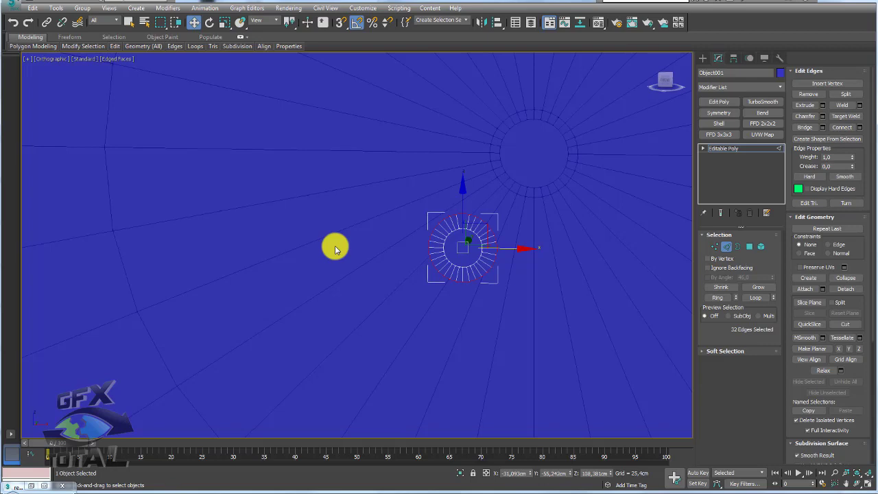
key("f")
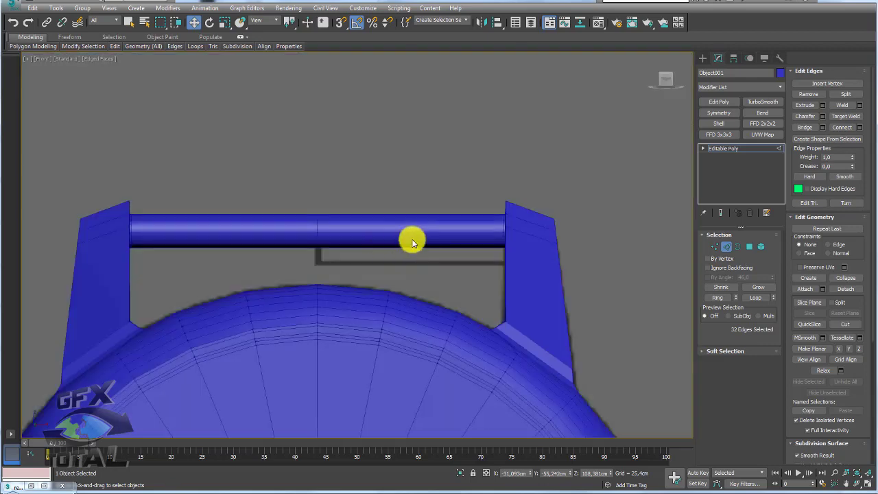
middle_click_drag(412, 239, 340, 213)
Give the detached disc a yellow object colour.
key("z")
left_click(729, 148)
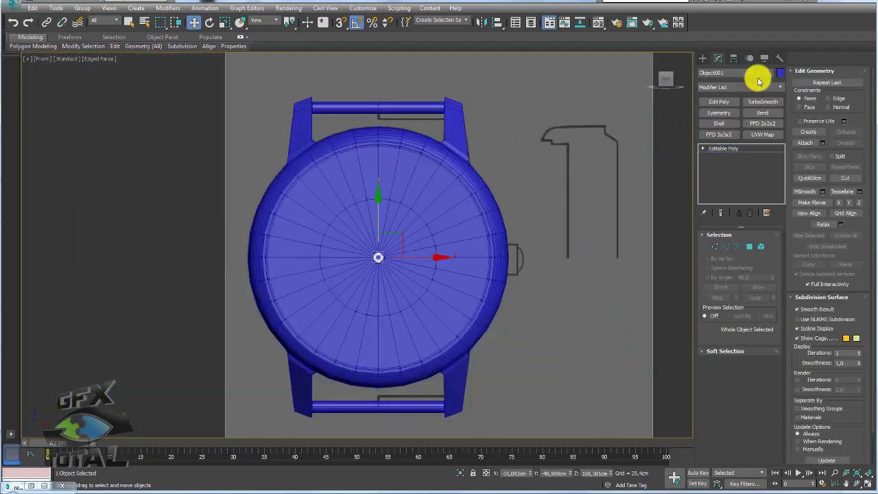
left_click(780, 73)
left_click(475, 190)
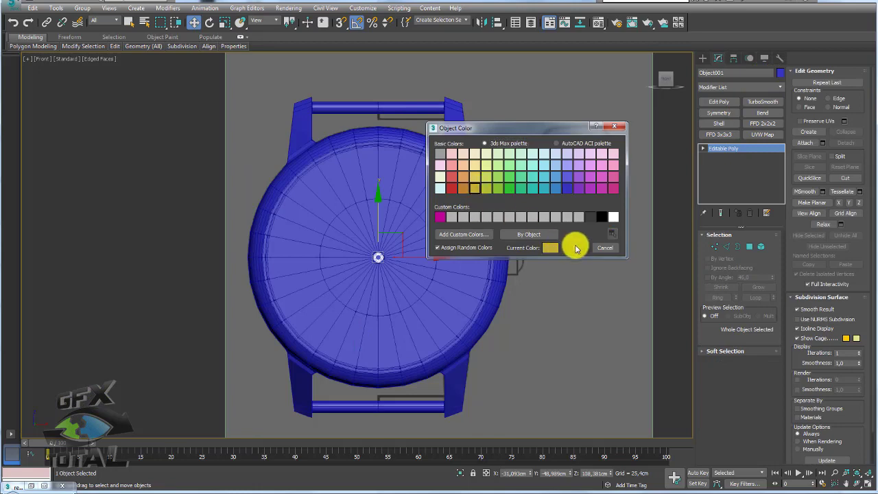
left_click(577, 248)
Select the disc's six top rim edges to grow them into the stem.
left_click(726, 246)
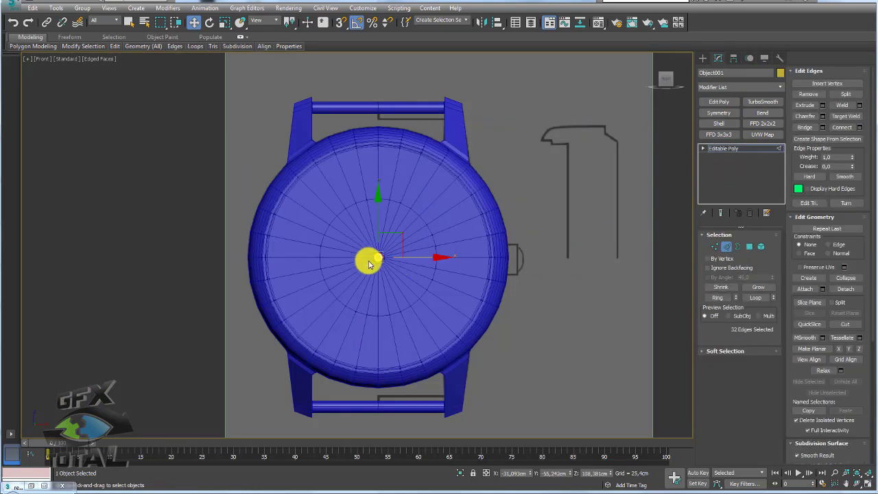
scroll(371, 259, "up", 5)
scroll(401, 240, "up", 2)
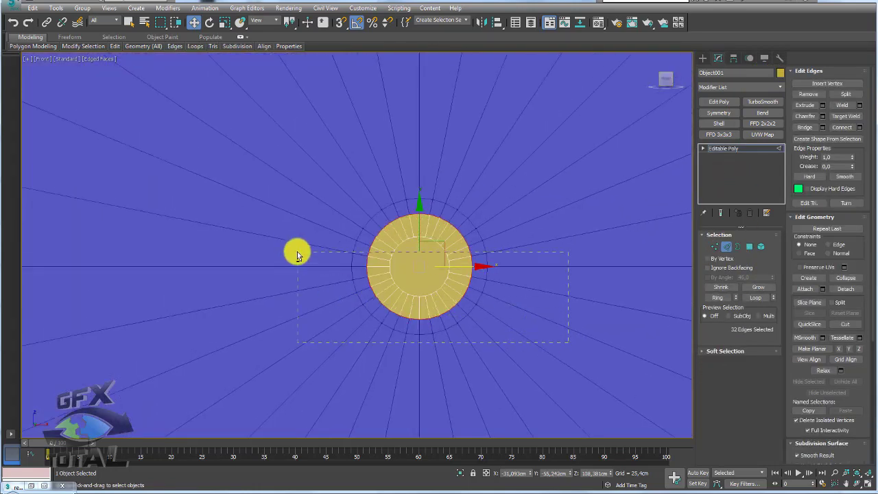
left_click_drag(288, 240, 302, 240, "alt")
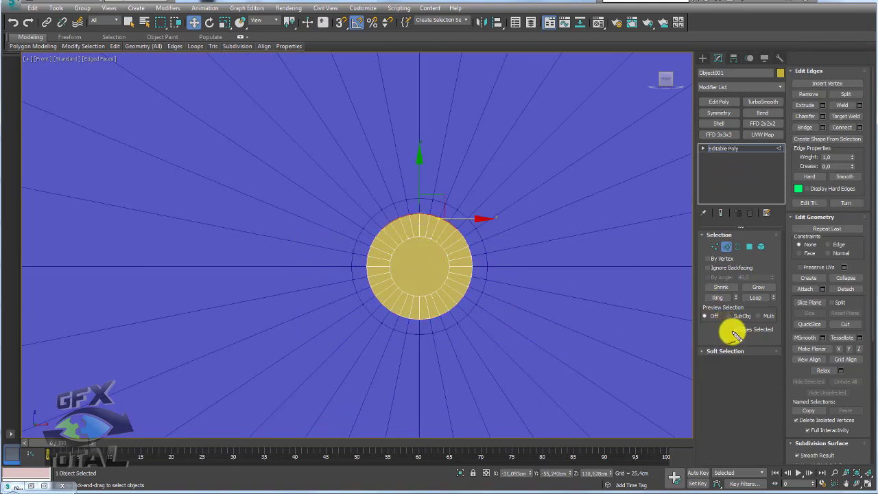
left_click_drag(499, 269, 367, 235)
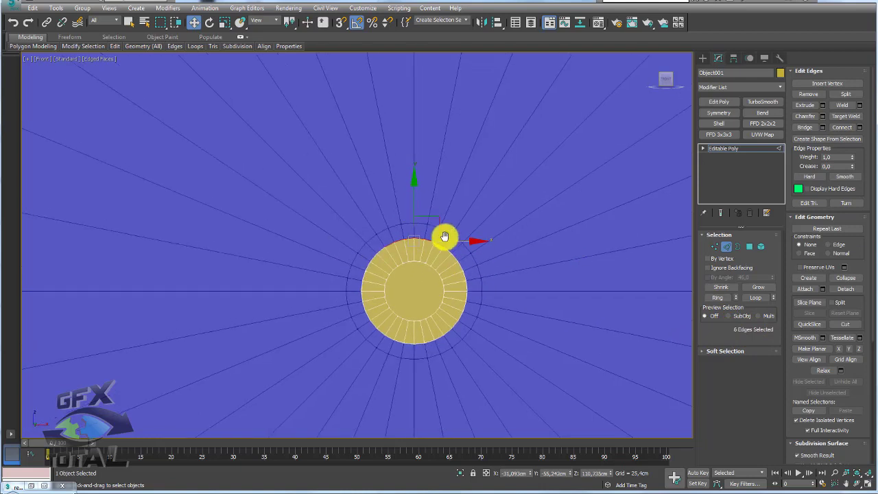
scroll(443, 245, "down", 5)
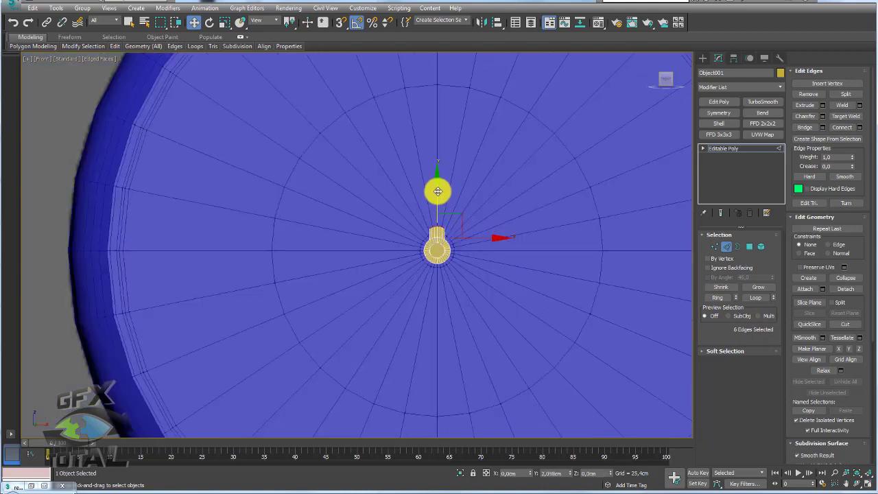
scroll(435, 217, "up", 5)
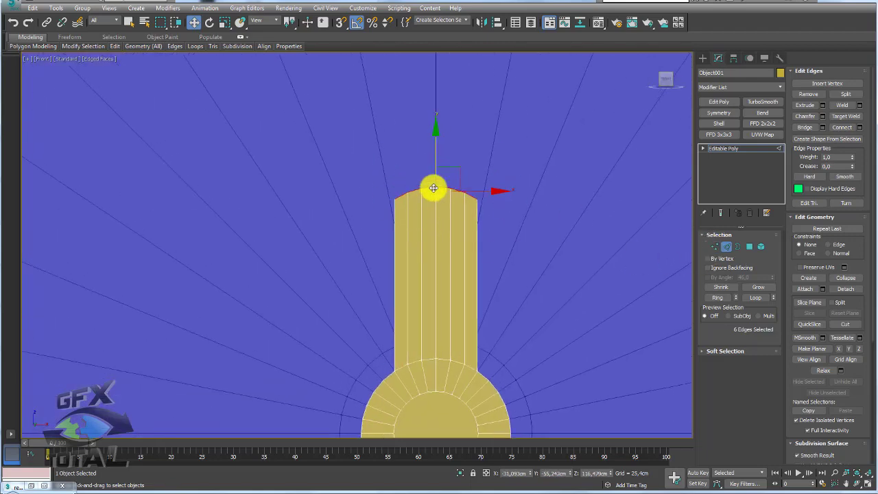
Select the seven vertices along the hand's top and scale them into a pointed tip.
left_click(714, 248)
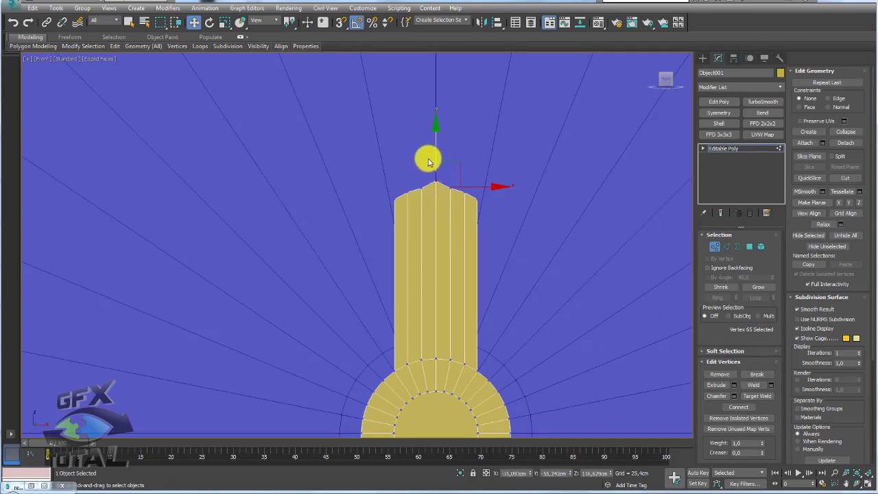
left_click_drag(419, 168, 458, 203)
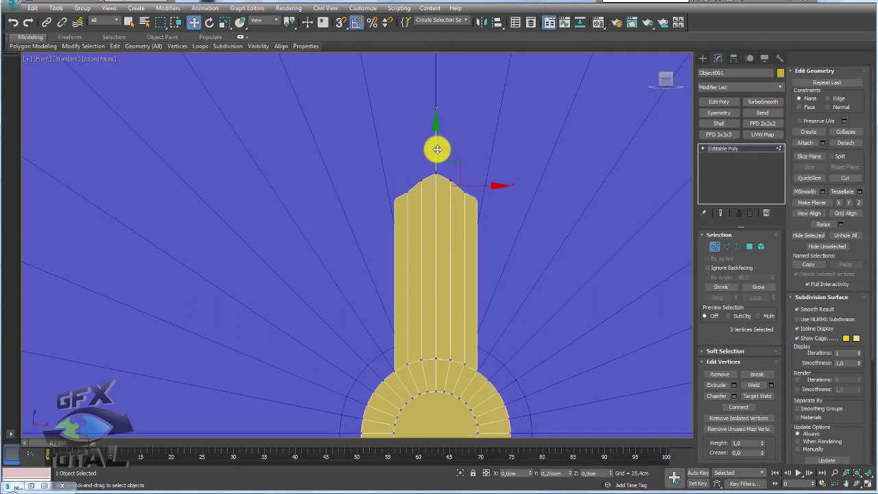
left_click_drag(405, 162, 466, 205)
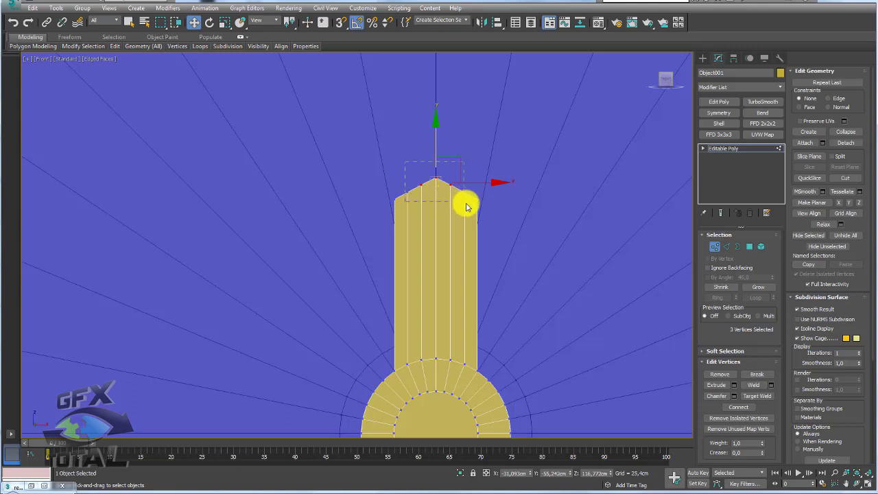
left_click_drag(364, 166, 526, 240)
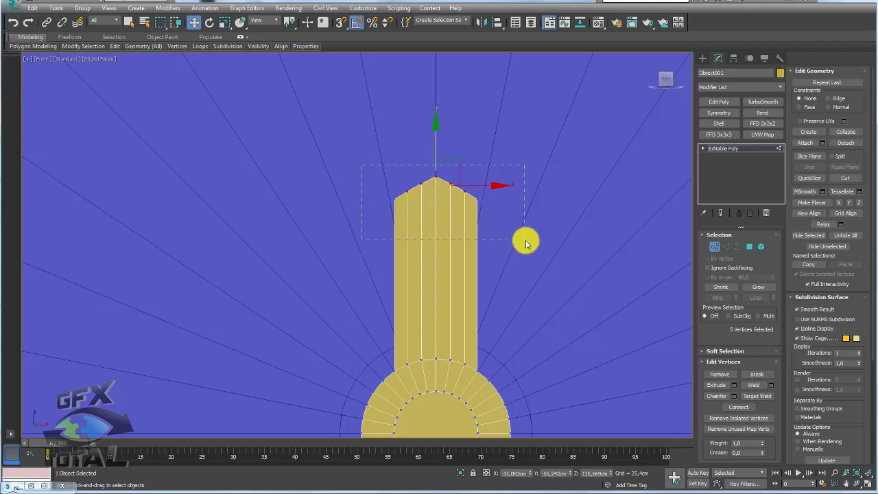
key("e")
key("r")
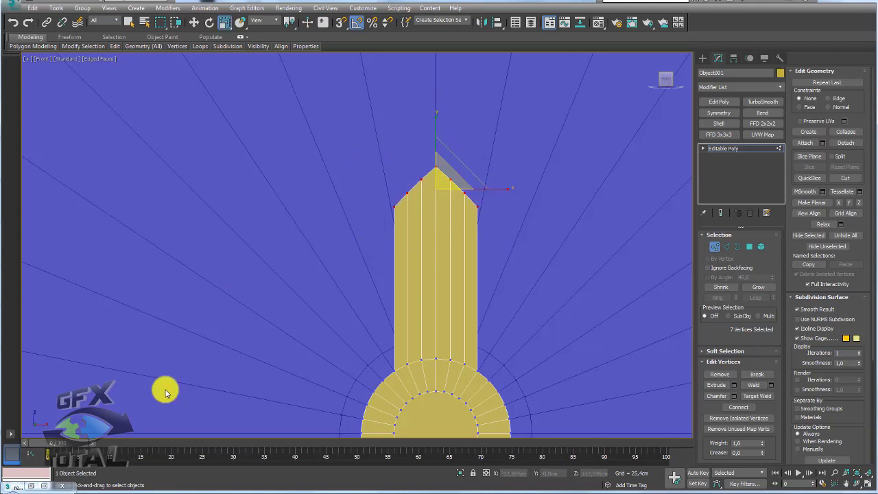
Compare the hand's shape against the watch reference photo.
left_click(36, 487)
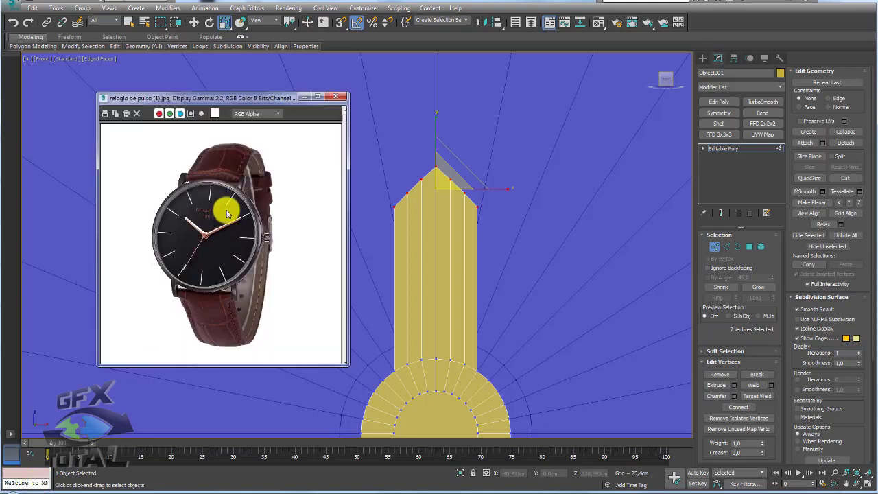
scroll(225, 196, "up", 3)
scroll(196, 222, "up", 2)
scroll(137, 278, "down", 2)
middle_click_drag(124, 281, 268, 231)
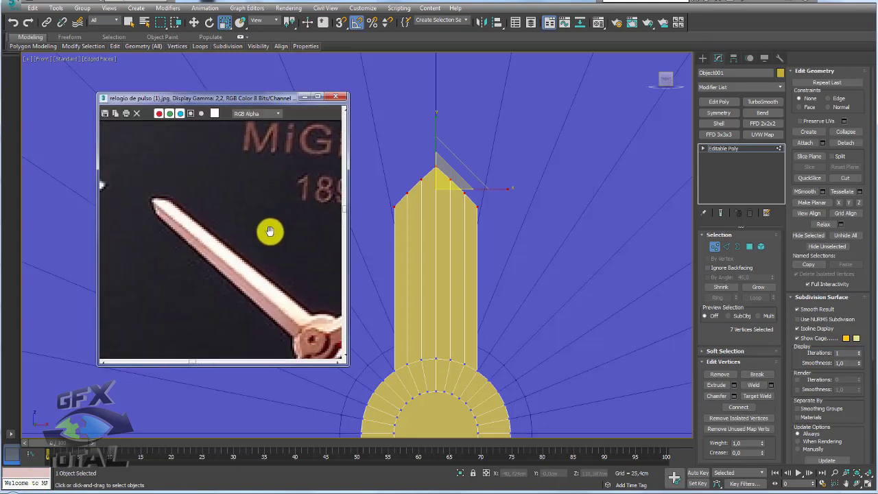
scroll(201, 247, "up", 2)
scroll(146, 218, "up", 2)
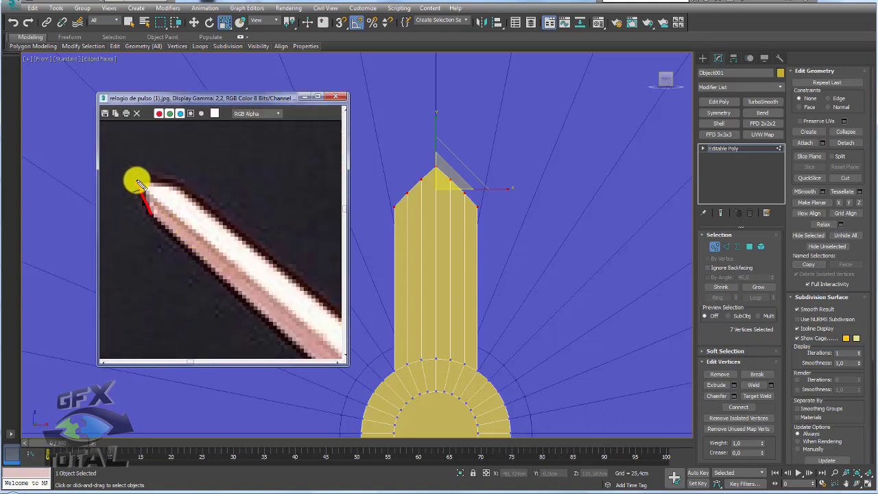
left_click(336, 96)
scroll(496, 227, "down", 3)
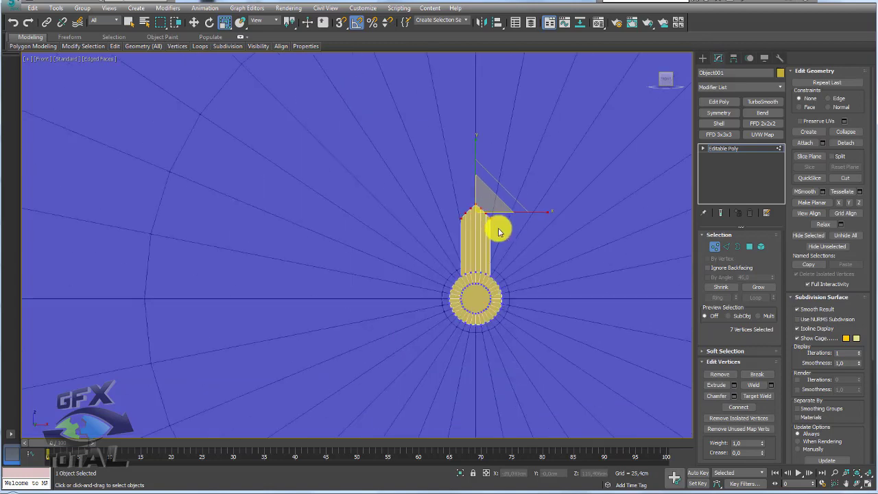
scroll(476, 274, "up", 2)
scroll(481, 274, "up", 3)
scroll(492, 254, "down", 3)
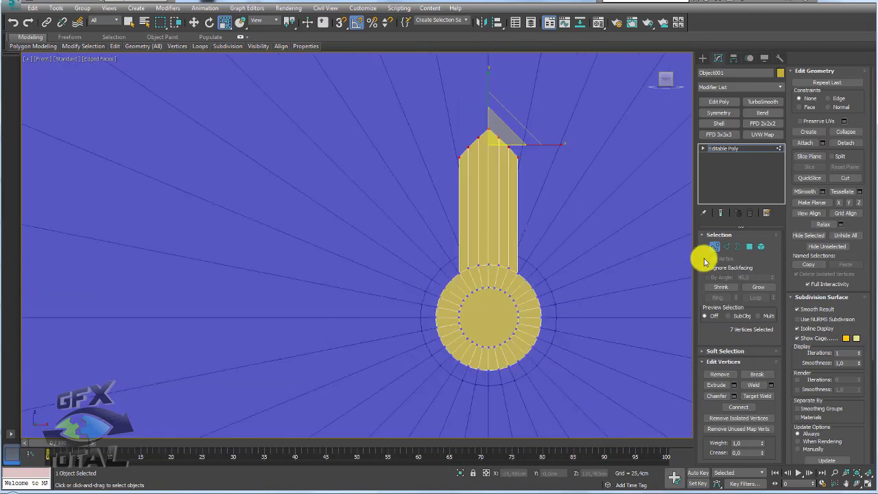
Add an edge loop across the hand's stem and flatten it into a straight line.
left_click(726, 247)
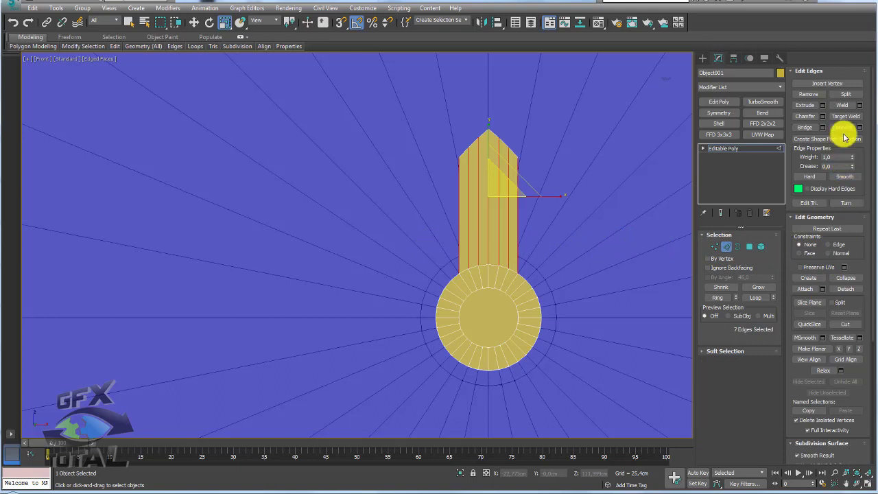
left_click(842, 127)
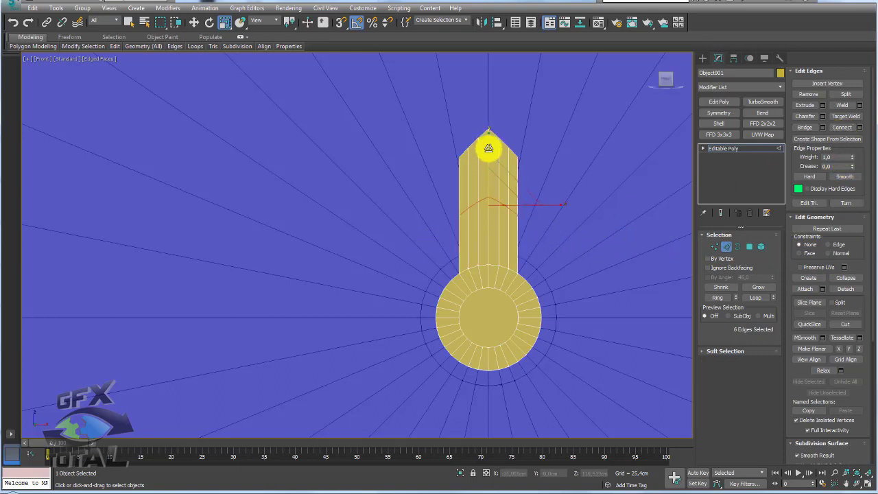
left_click_drag(487, 153, 484, 264)
Slide the edge loop lower along the shaft with Edge constraints, then select an edge near the tip.
key("w")
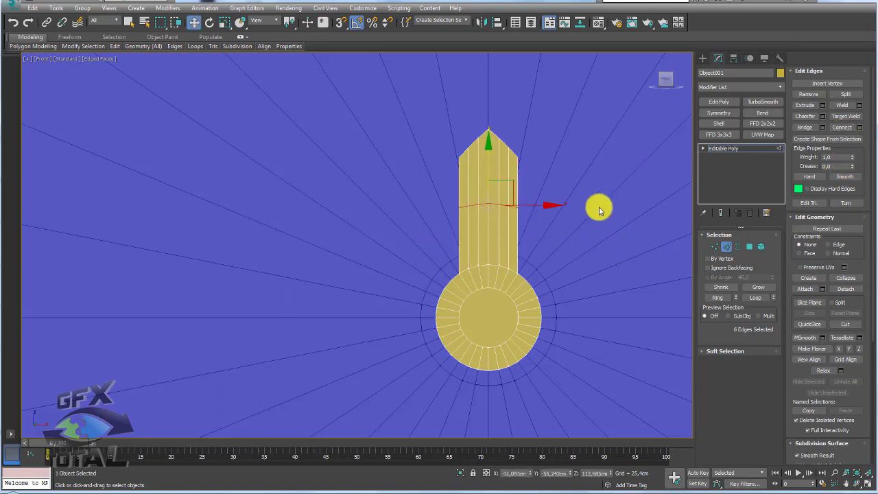
left_click(827, 245)
mouse_move(488, 164)
left_mouse_down()
mouse_move(491, 229)
mouse_move(507, 220)
left_mouse_up()
middle_click_drag(507, 219, 487, 200)
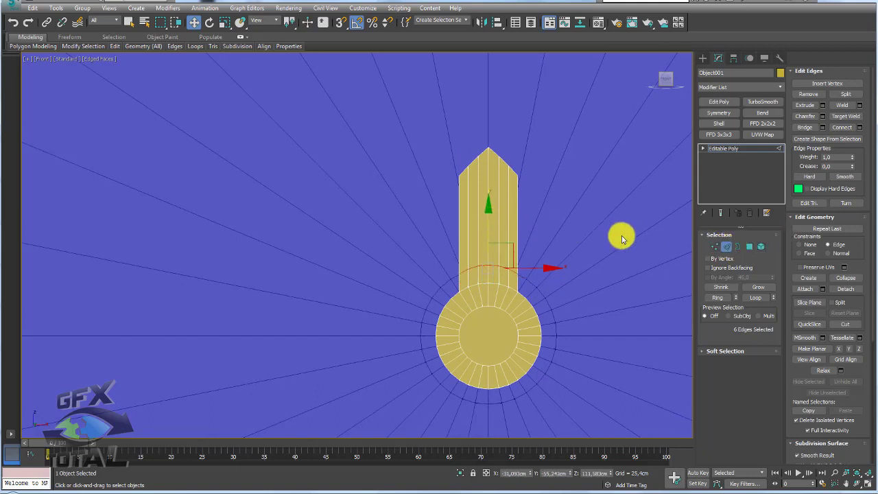
left_click(487, 178)
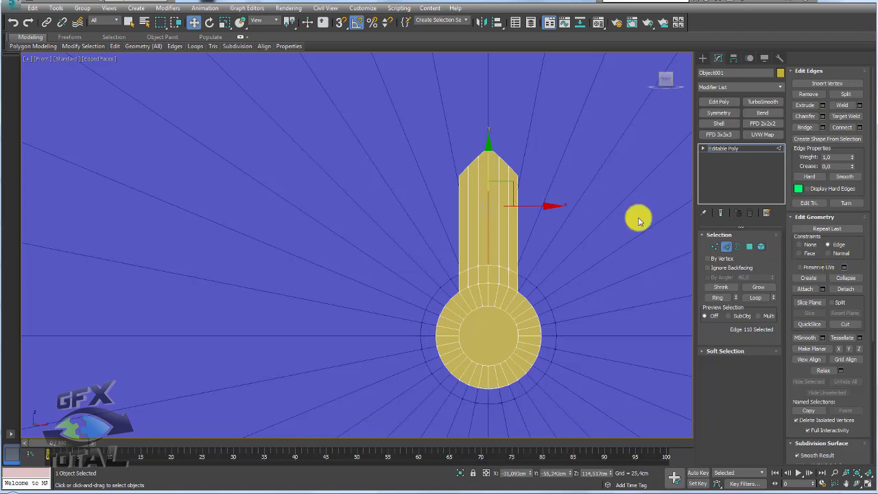
mouse_move(636, 216)
middle_mouse_down("alt")
mouse_move(502, 244)
mouse_move(470, 229)
mouse_move(465, 196)
middle_mouse_up("alt")
scroll(501, 244, "up", 2)
With constraints set to None, nudge the tip edge down and add three more shaft edges.
left_click(810, 245)
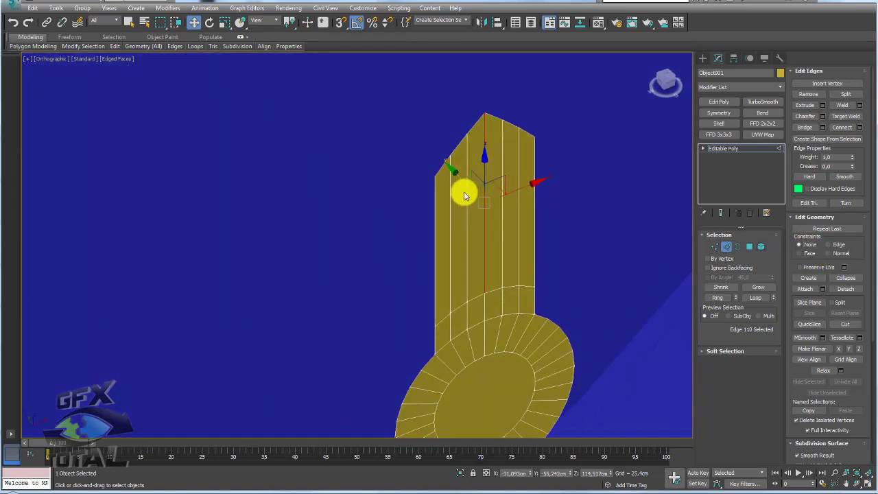
left_click_drag(469, 184, 467, 196)
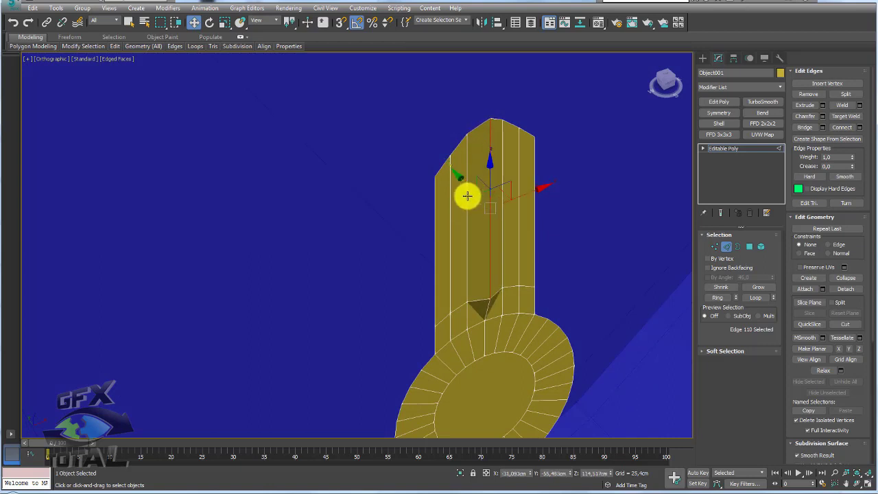
left_click(503, 196, "ctrl")
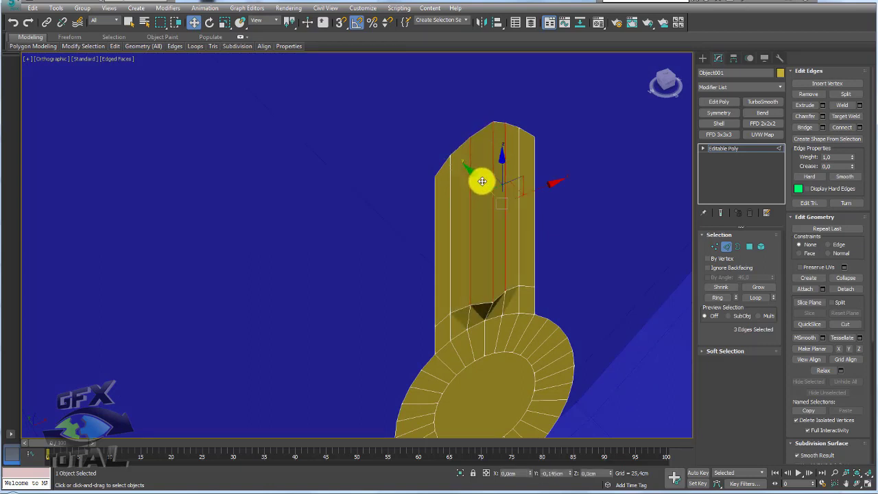
left_click(454, 195, "ctrl")
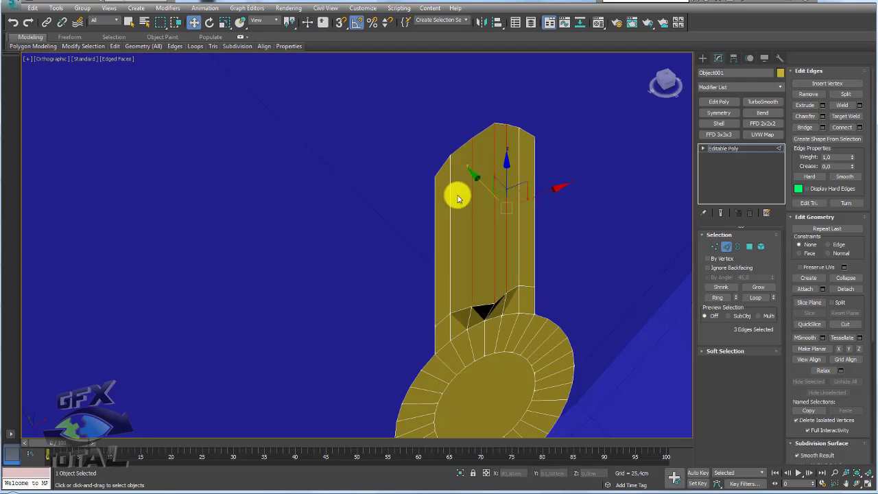
left_click(520, 192, "ctrl")
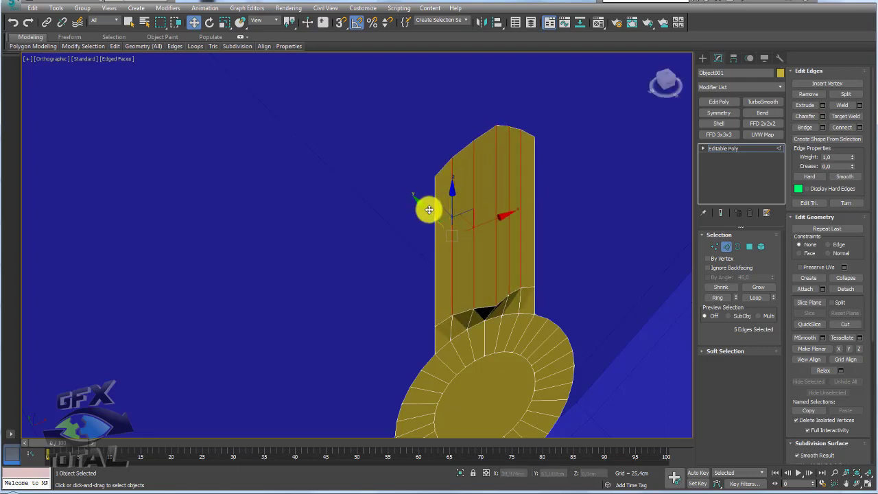
Orbit around the hand to check its profile edge-on.
mouse_move(427, 206)
middle_mouse_down("alt")
mouse_move(486, 241)
mouse_move(492, 254)
mouse_move(441, 245)
middle_mouse_up("alt")
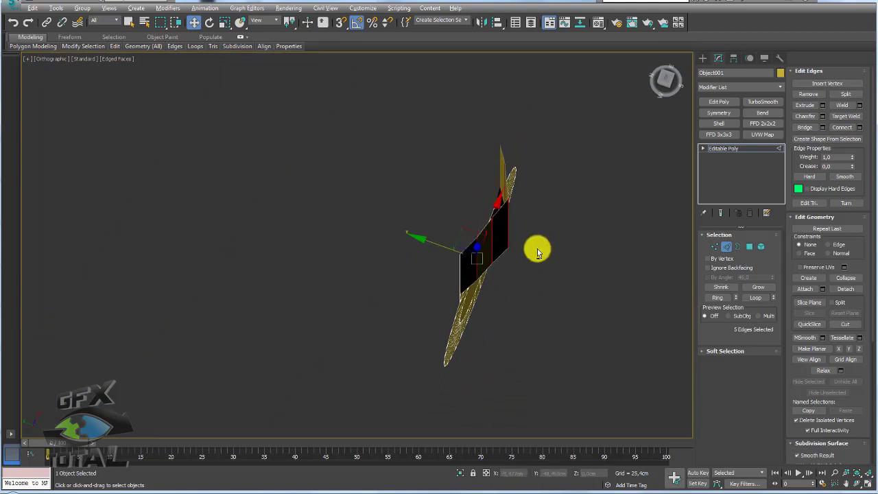
middle_click_drag(537, 253, 518, 177, "alt")
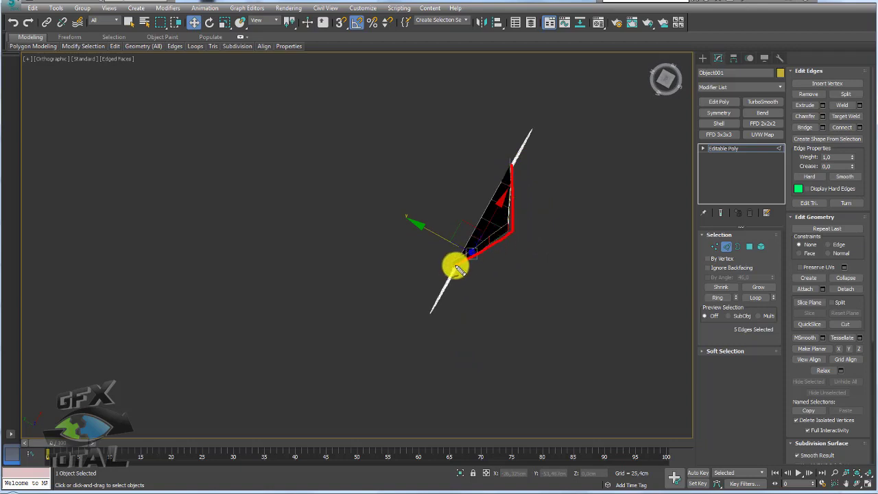
mouse_move(545, 261)
middle_mouse_down("alt")
mouse_move(525, 261)
mouse_move(549, 248)
mouse_move(559, 266)
middle_mouse_up("alt")
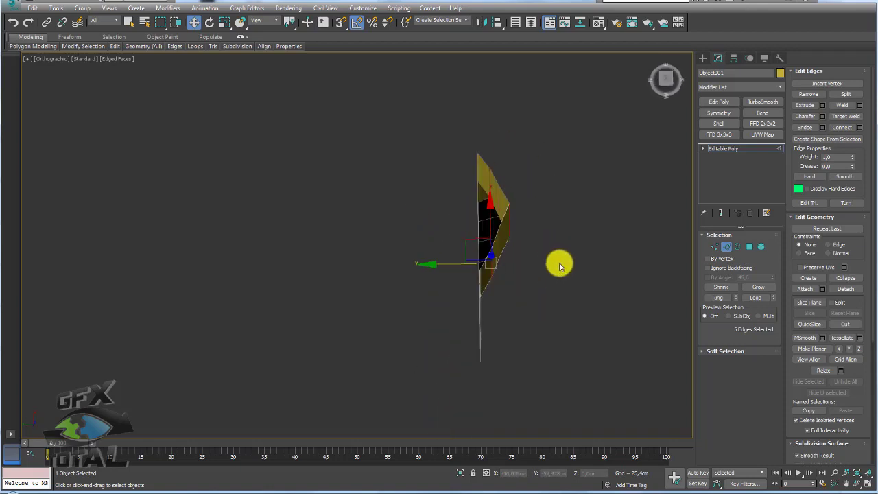
In Top view, select the hand's lower vertices and bottom apex, then exit sub-object mode.
key("t")
scroll(431, 237, "up", 3)
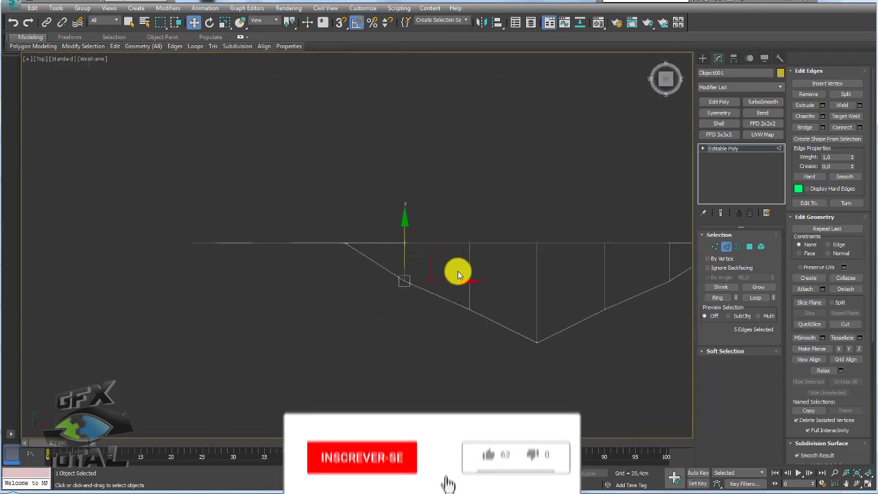
left_click(715, 246)
left_click_drag(614, 246, 276, 236)
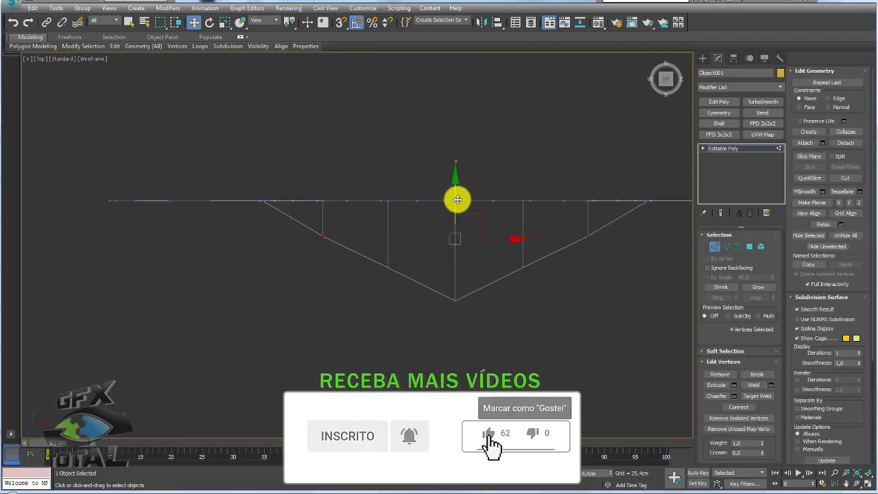
left_click_drag(534, 252, 363, 276)
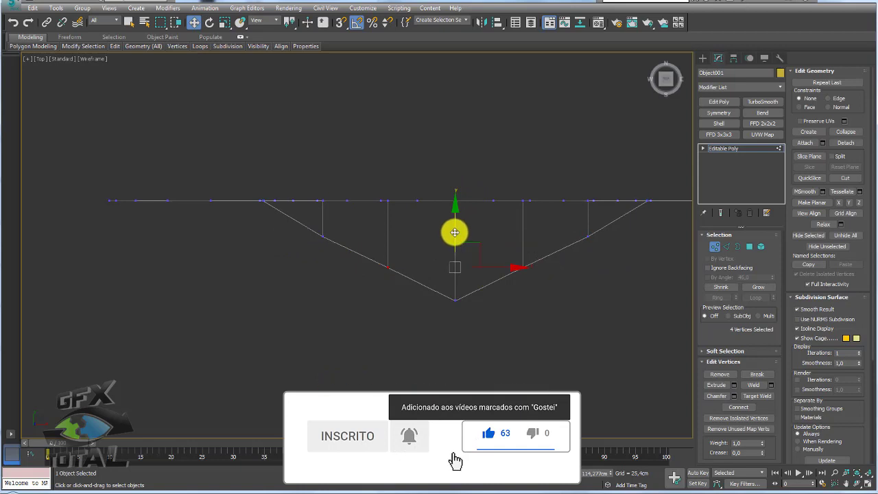
left_click(449, 297)
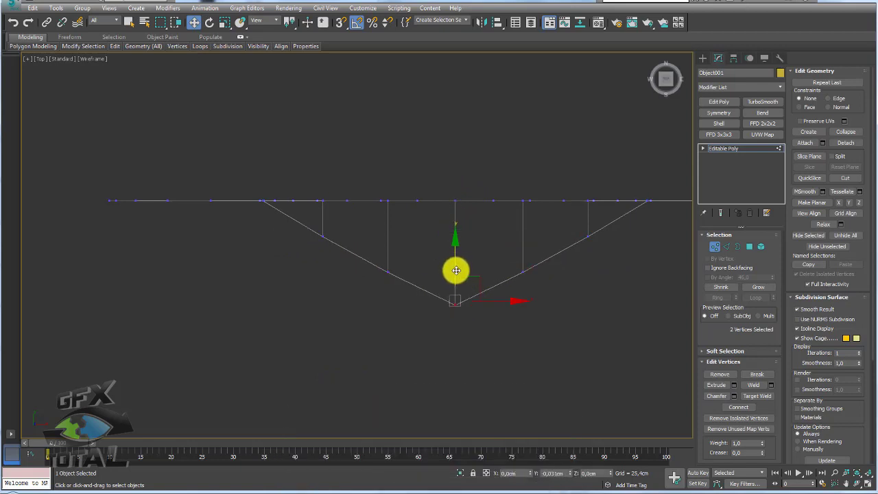
left_click(744, 149)
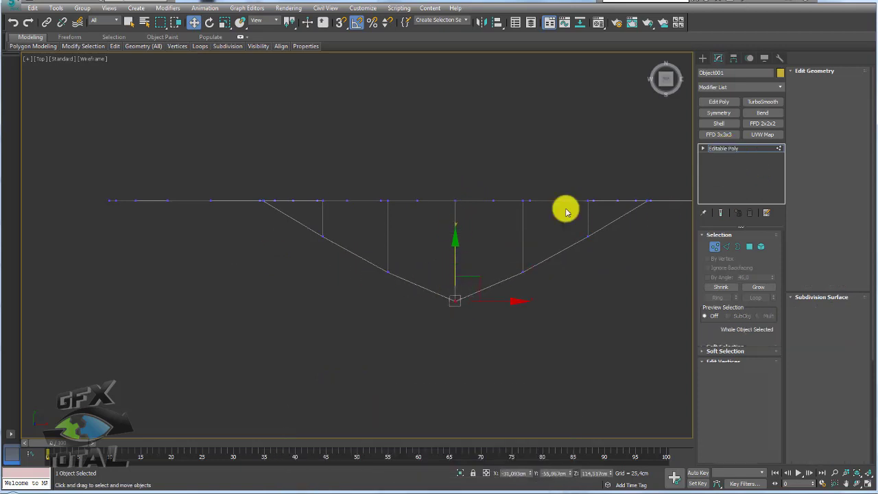
Shift-drag the yellow hand in Perspective view to create a copy, Object002.
key("p")
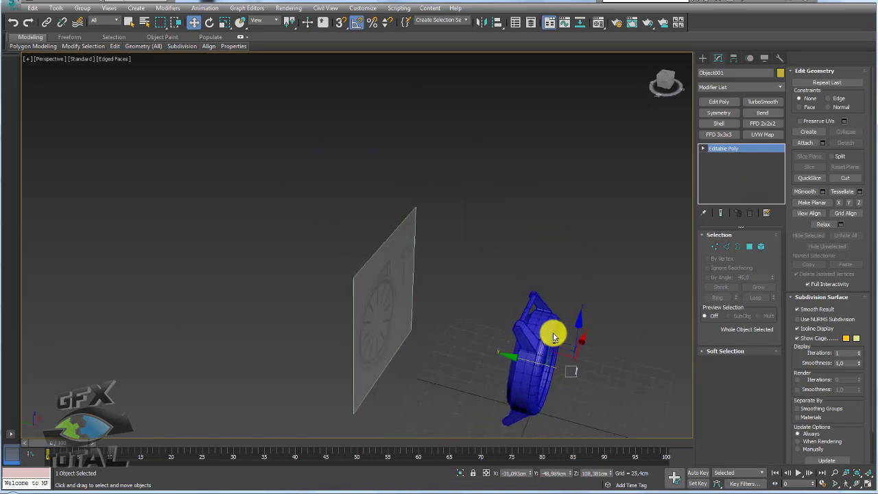
scroll(513, 262, "up", 10)
mouse_move(569, 334)
middle_mouse_down("alt")
mouse_move(500, 314)
mouse_move(426, 320)
middle_mouse_up("alt")
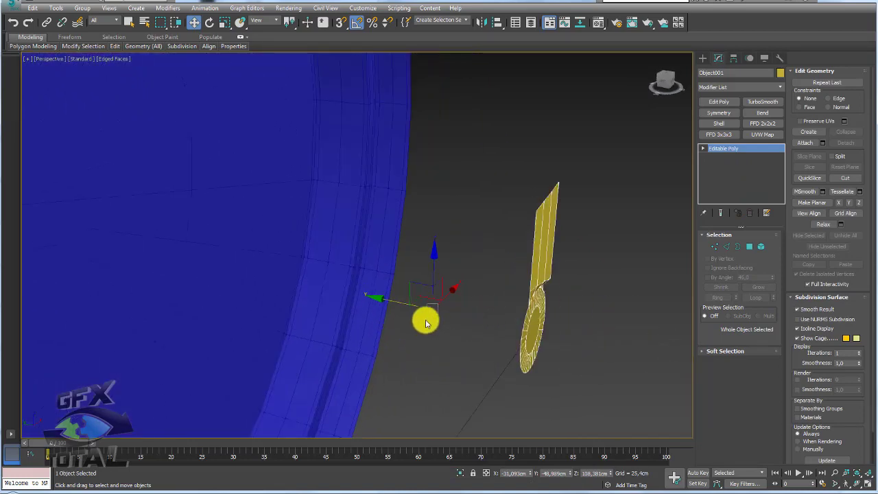
left_click_drag(398, 305, 369, 298, "shift")
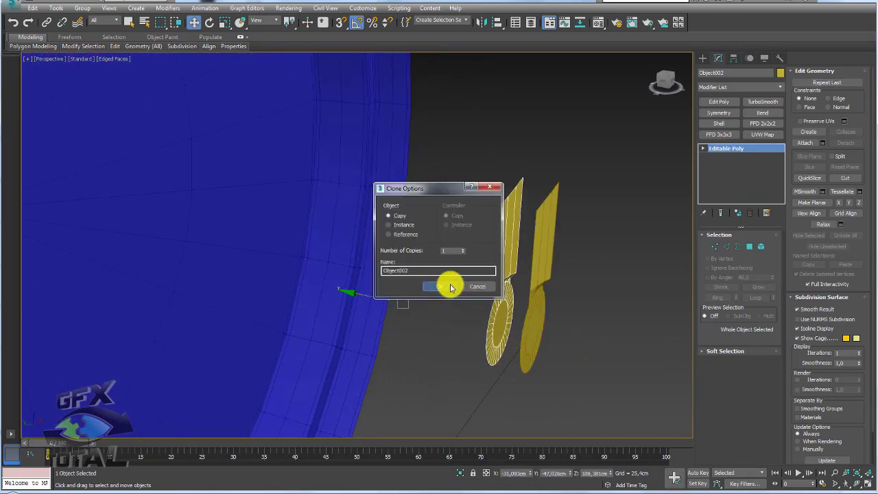
left_click(446, 286)
Make the copied hand element planar and flip its faces.
left_click(760, 245)
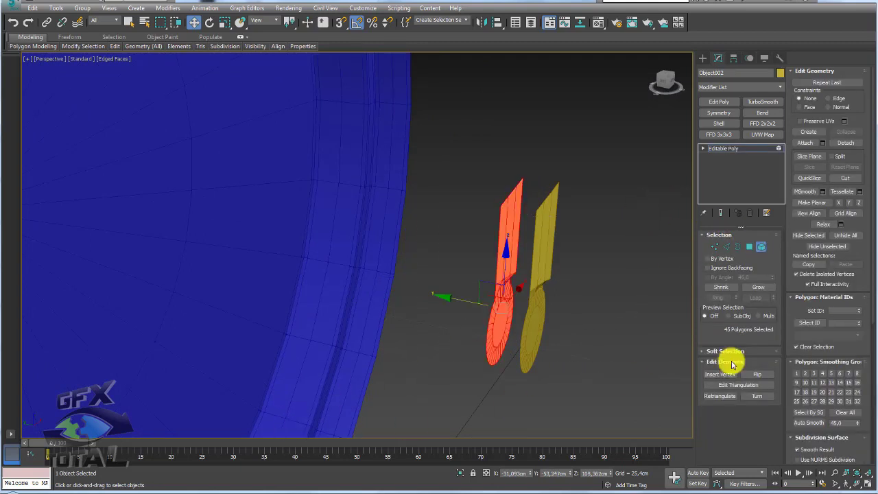
scroll(860, 253, "down", 1)
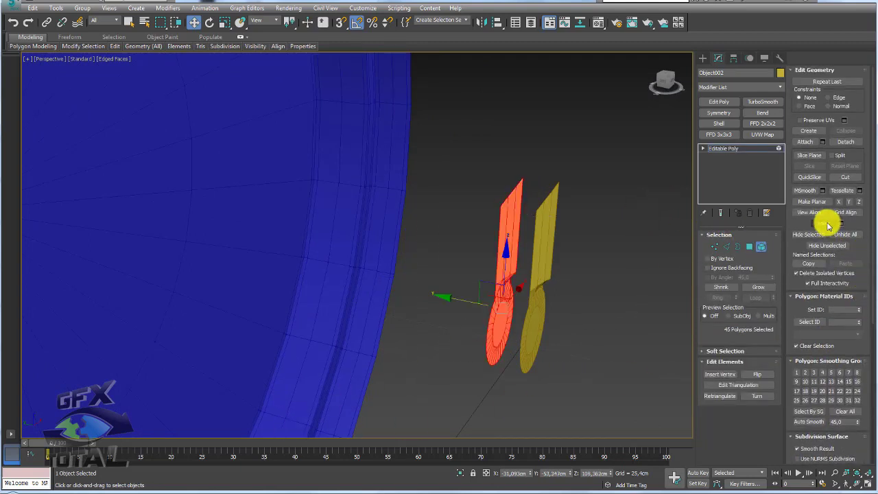
left_click(811, 205)
middle_click_drag(615, 249, 572, 274, "alt")
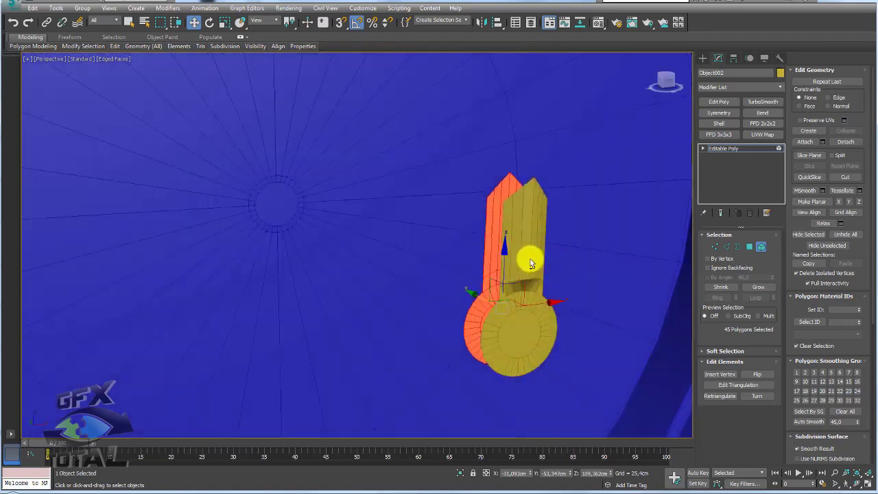
left_click(757, 374)
middle_click_drag(565, 327, 569, 326, "alt")
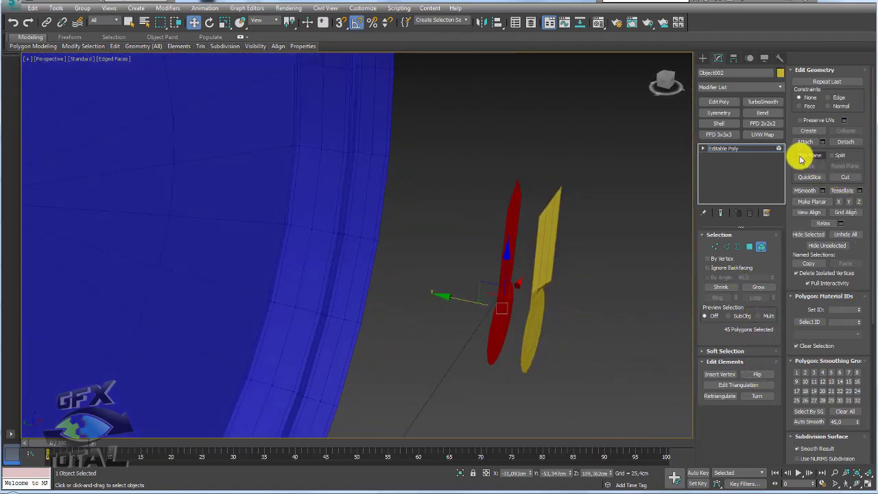
Attach the original yellow hand to the copy and bridge their borders into a solid piece.
left_click(814, 142)
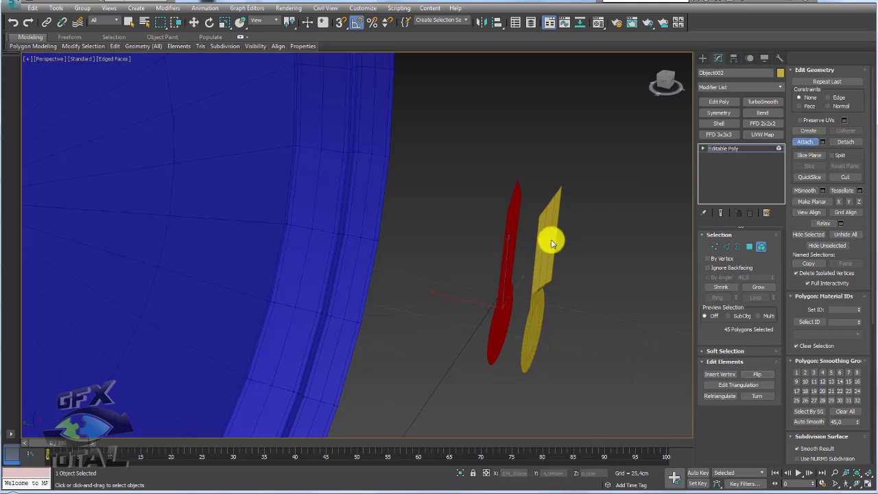
left_click(548, 237)
left_click(738, 246)
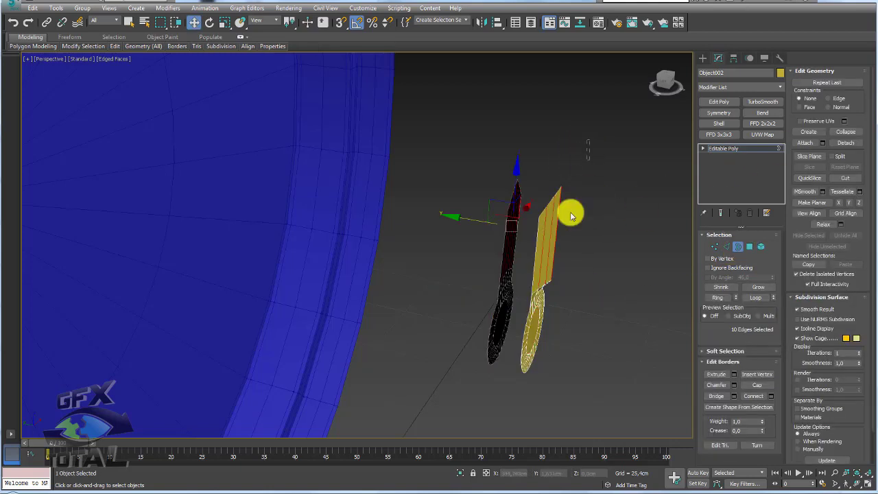
left_click(717, 395)
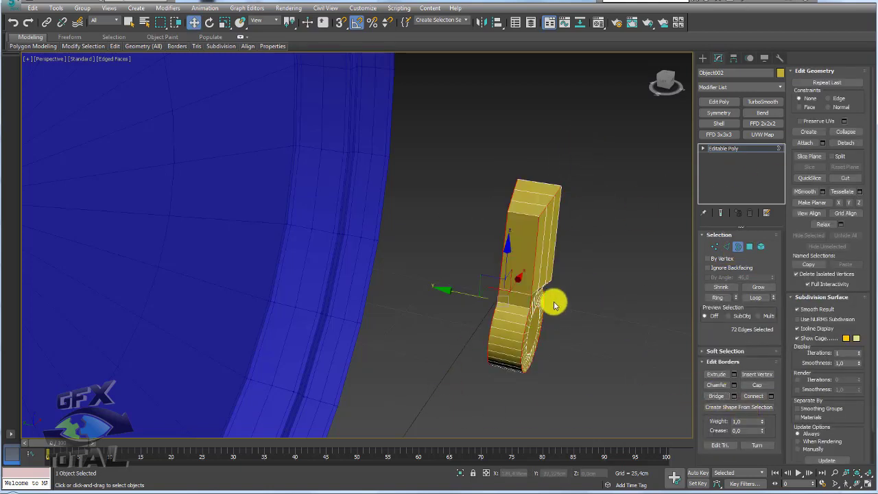
mouse_move(554, 300)
middle_mouse_down("alt")
mouse_move(515, 290)
mouse_move(552, 285)
middle_mouse_up("alt")
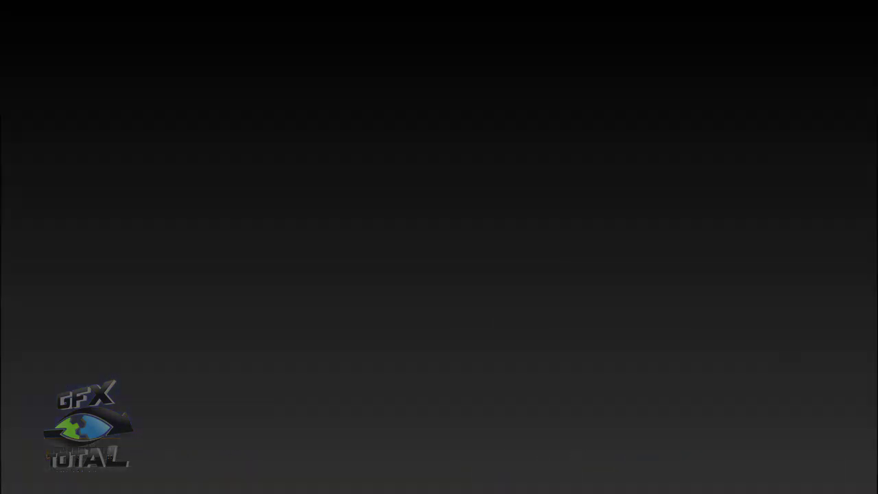